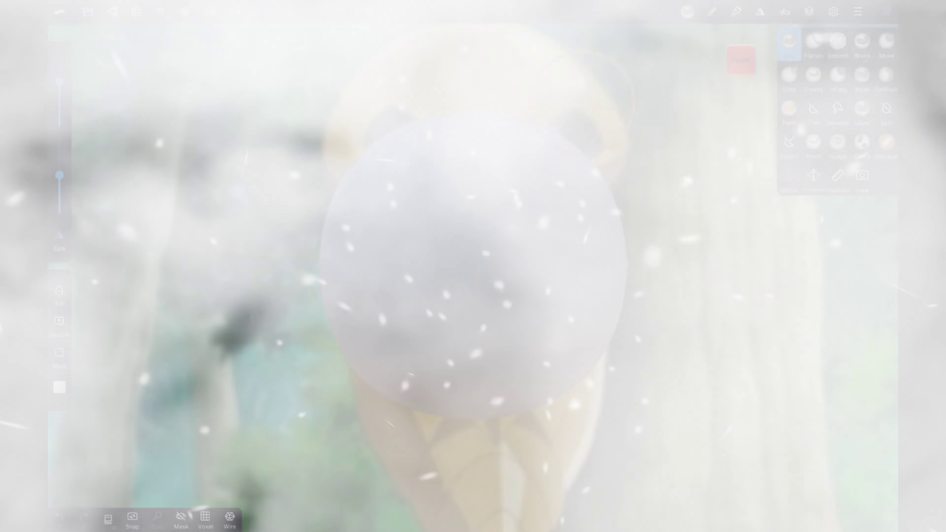
- Stretch the sphere with Move into a long egg with a pointed bottom tip
left_click_drag(473, 112, 473, 63)
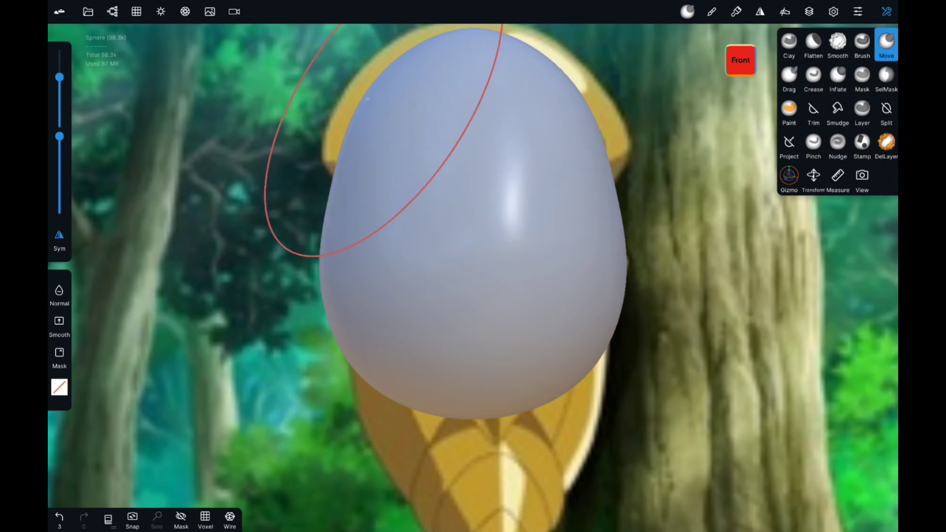
left_click_drag(186, 261, 373, 261)
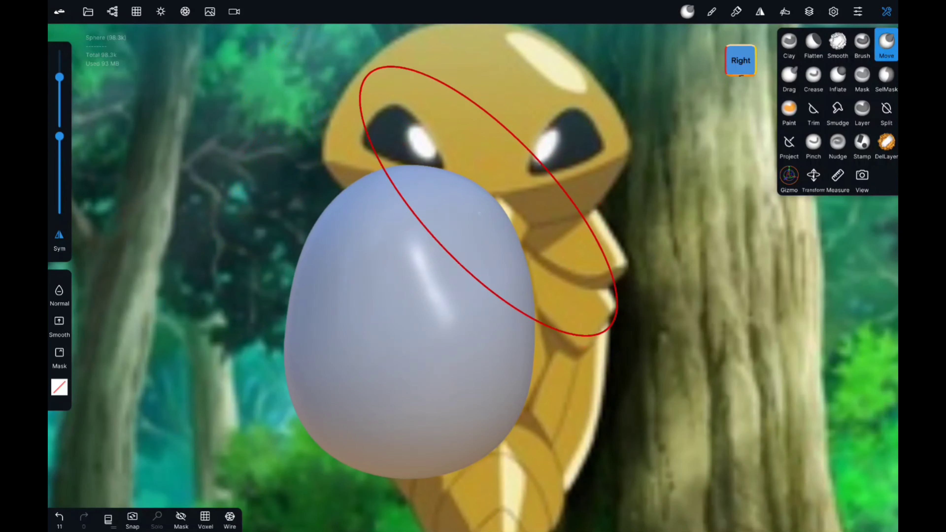
left_click_drag(412, 469, 412, 515)
left_click_drag(444, 335, 444, 485)
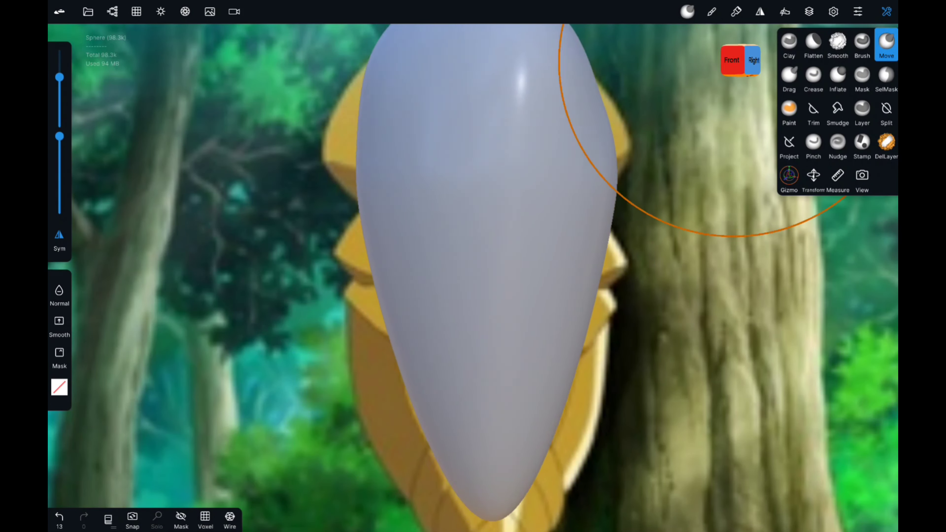
- Refine the egg's right side and tip, then carve a Clay band across its upper part
left_click(732, 60)
left_click_drag(574, 205, 576, 208)
left_click_drag(485, 416, 494, 429)
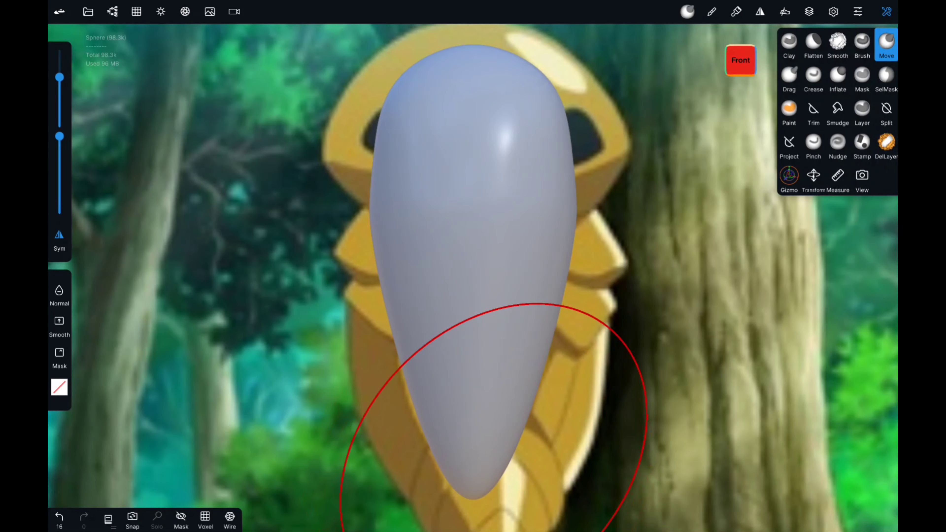
left_click(790, 41)
mouse_move(497, 180)
left_mouse_down()
mouse_move(498, 190)
mouse_move(569, 190)
mouse_move(581, 224)
mouse_move(367, 194)
left_mouse_up()
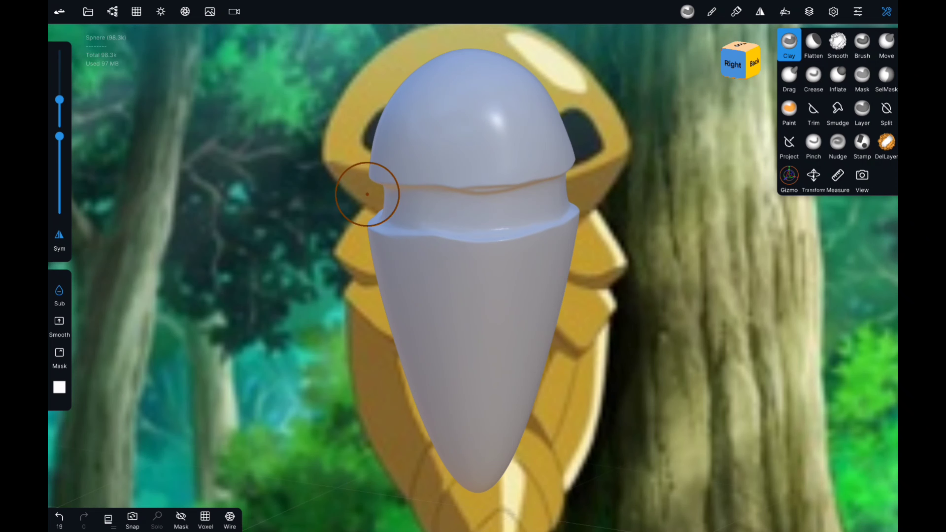
- Smooth both edges of the carved band into a soft ridge
left_click(838, 41)
left_click_drag(557, 215, 506, 222)
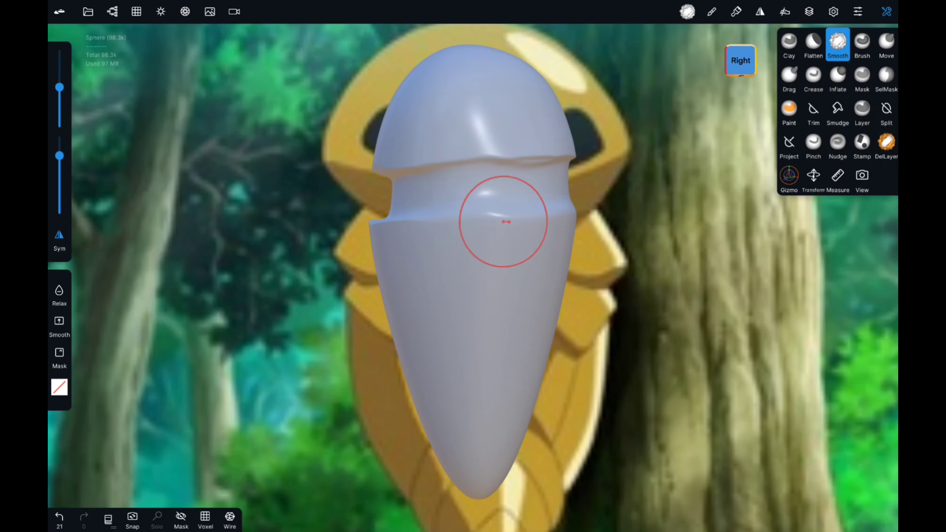
left_click_drag(372, 227, 511, 217)
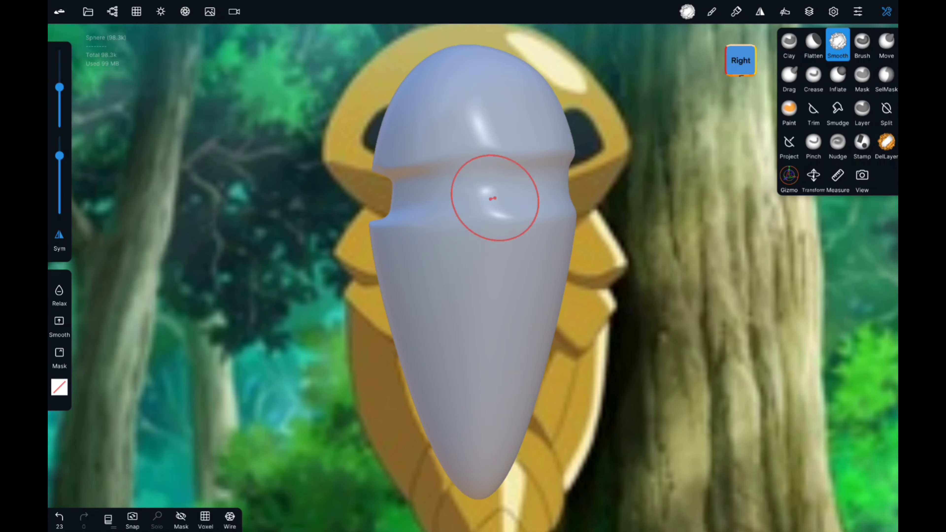
left_click(741, 59)
left_click_drag(298, 160, 349, 159)
- Pull the body's sides with Move to form a waist and bulge under the rounded head
left_click(886, 41)
scroll(474, 261, "up", 5)
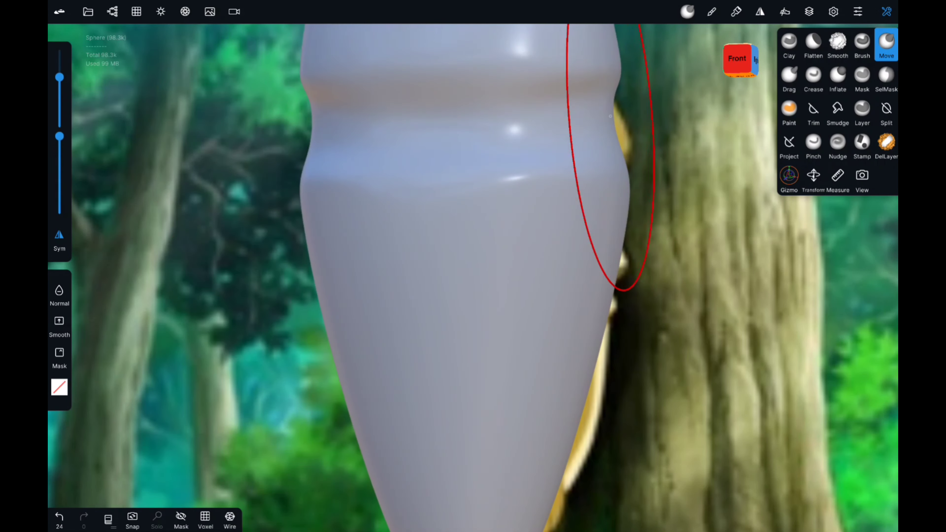
scroll(610, 115, "down", 3)
mouse_move(592, 275)
left_mouse_down()
mouse_move(485, 169)
mouse_move(433, 212)
left_mouse_up()
scroll(522, 219, "up", 3)
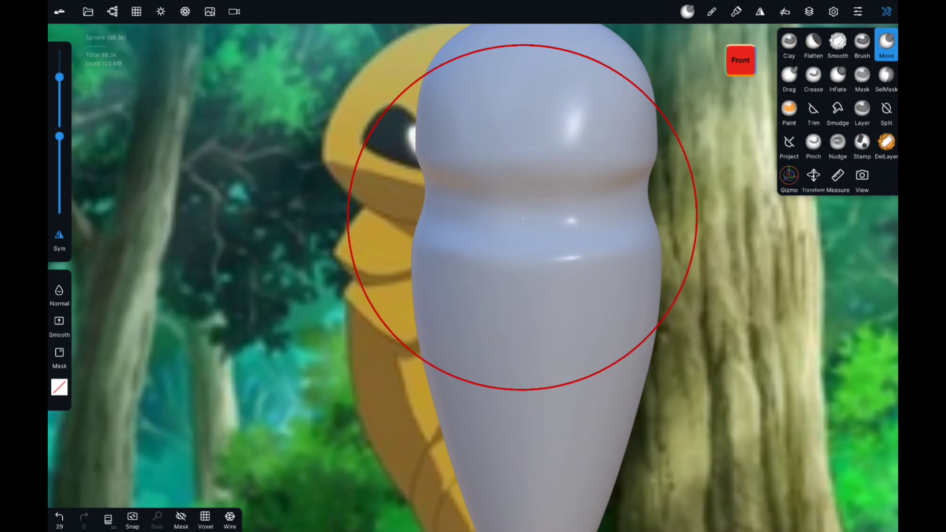
mouse_move(523, 219)
left_mouse_down()
mouse_move(633, 149)
mouse_move(482, 221)
left_mouse_up()
scroll(482, 221, "up", 3)
left_click_drag(545, 370, 446, 374)
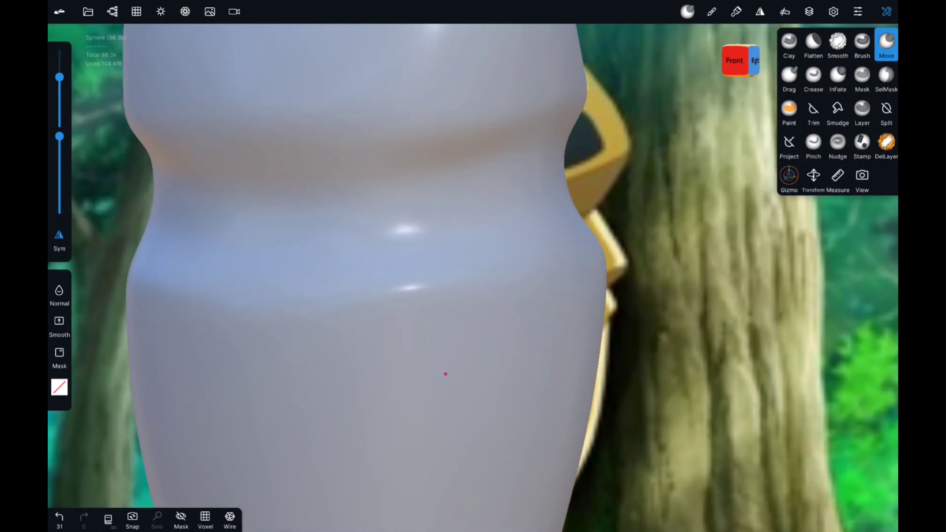
scroll(446, 374, "down", 3)
left_click(754, 61)
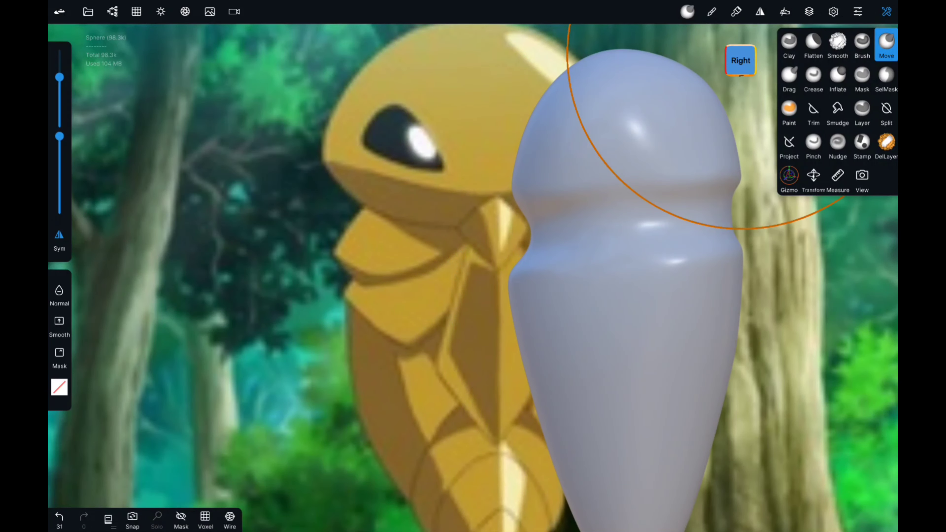
left_click(814, 77)
- Set Crease stroke smoothing to 2.6 and crease the neck seam and head's lower edge
left_click(712, 11)
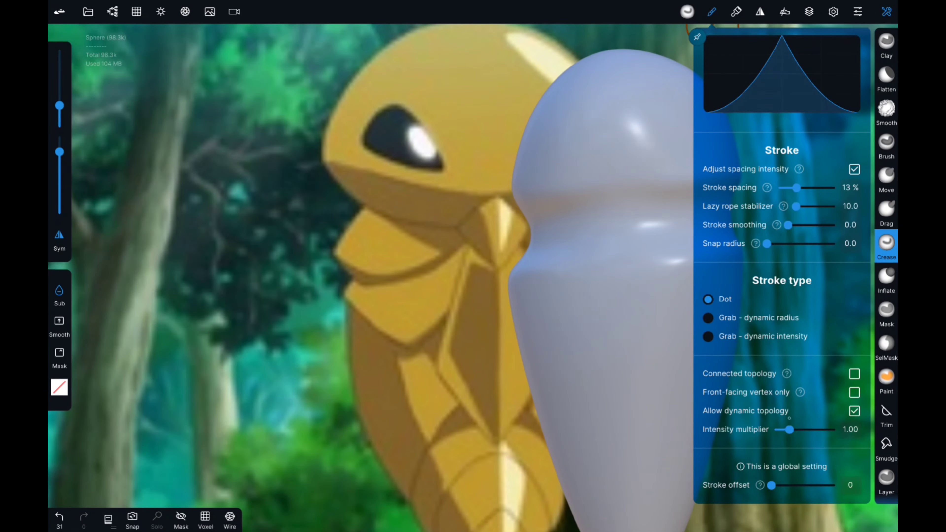
left_click_drag(788, 224, 801, 225)
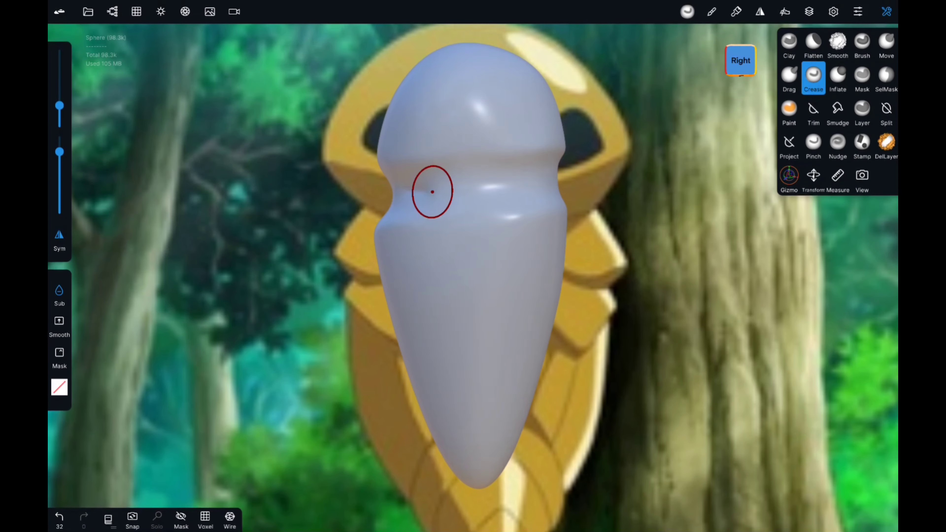
left_click_drag(548, 183, 410, 188)
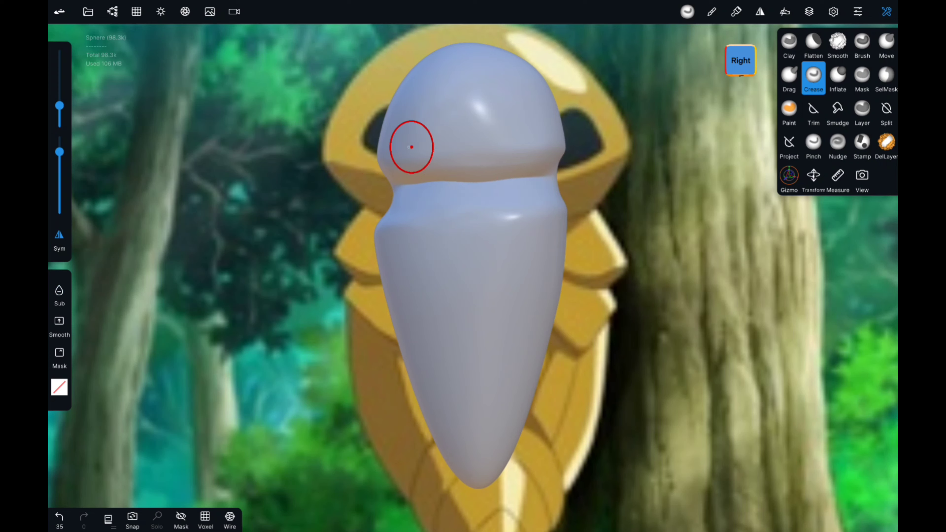
left_click_drag(417, 155, 591, 137)
mouse_move(380, 222)
left_mouse_down()
mouse_move(602, 190)
mouse_move(491, 209)
left_mouse_up()
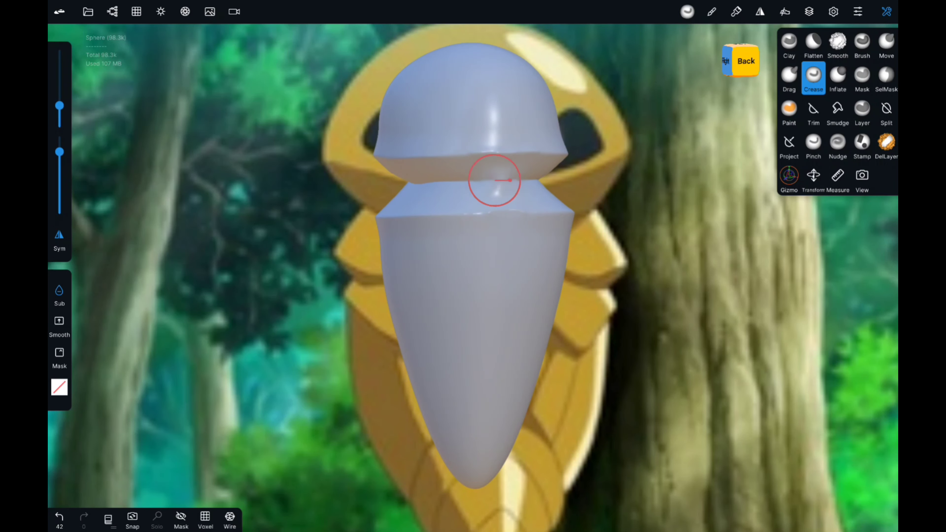
left_click(743, 61)
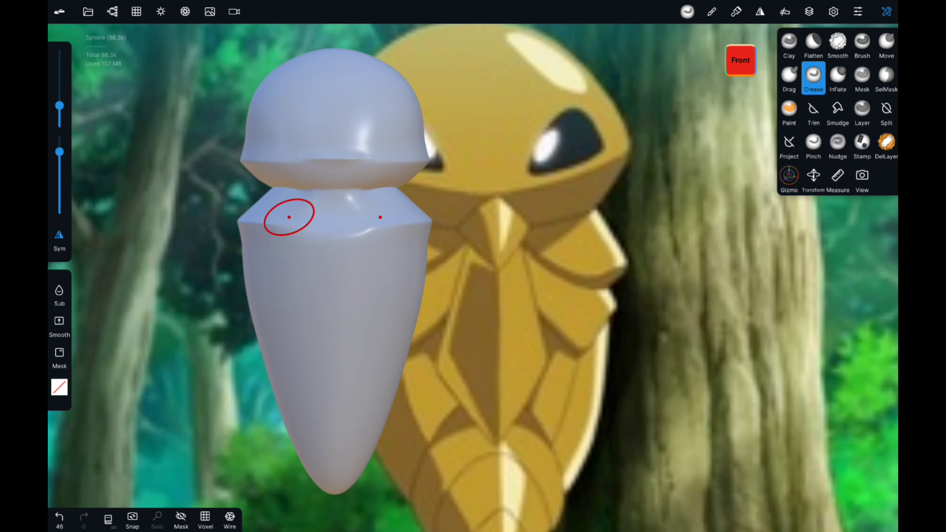
left_click(838, 76)
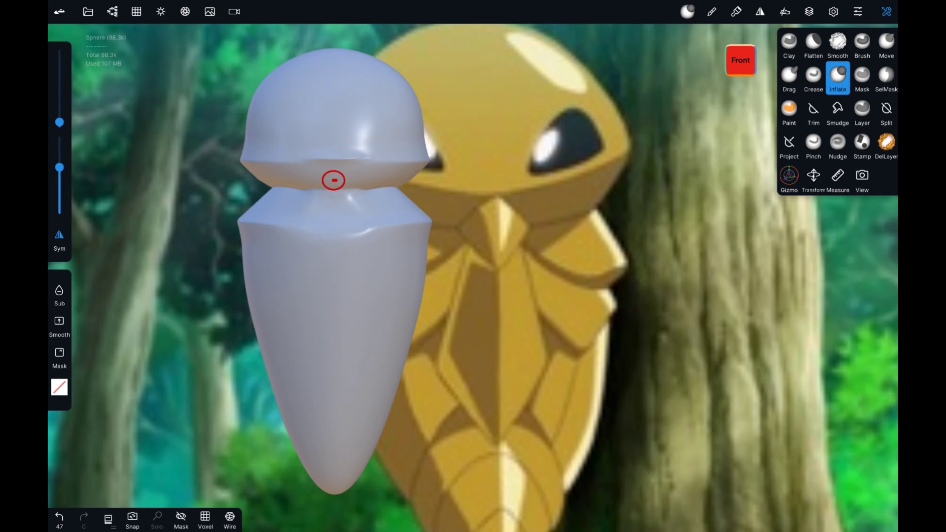
- Build a small clay nose at the neck, crease its sides and smooth around it
left_click(789, 41)
scroll(334, 180, "up", 5)
left_click_drag(300, 298, 302, 257)
left_click_drag(284, 306, 271, 267)
left_click(838, 42)
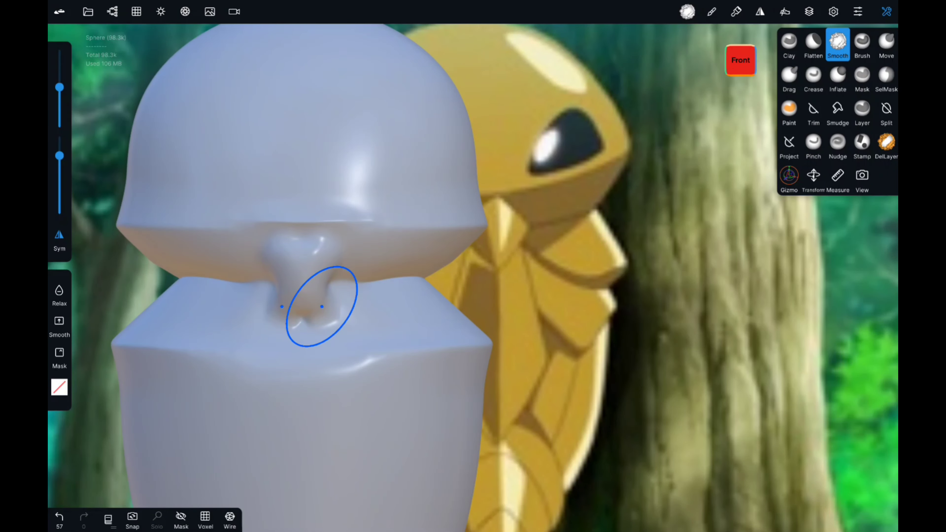
left_click(814, 76)
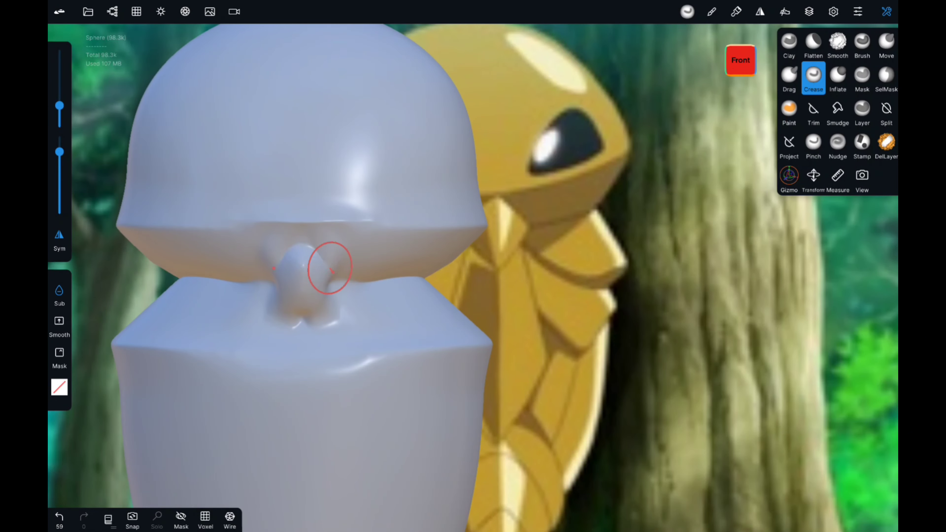
left_click_drag(326, 287, 317, 321)
left_click_drag(304, 261, 309, 322)
left_click(838, 42)
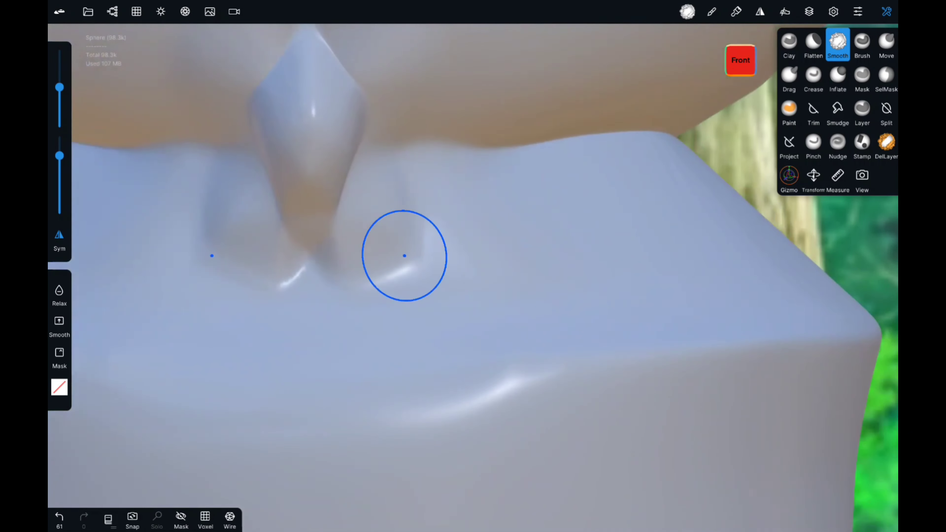
left_click_drag(351, 277, 290, 292)
- Name the project Kakuna and lay a clay ridge down the body's front
left_click(789, 41)
scroll(584, 265, "down", 5)
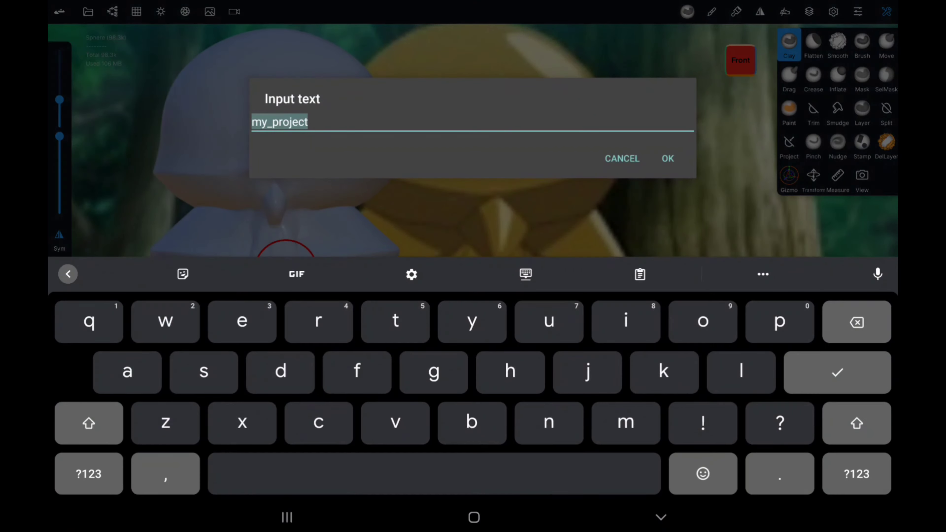
type("Kakuna")
left_click(667, 158)
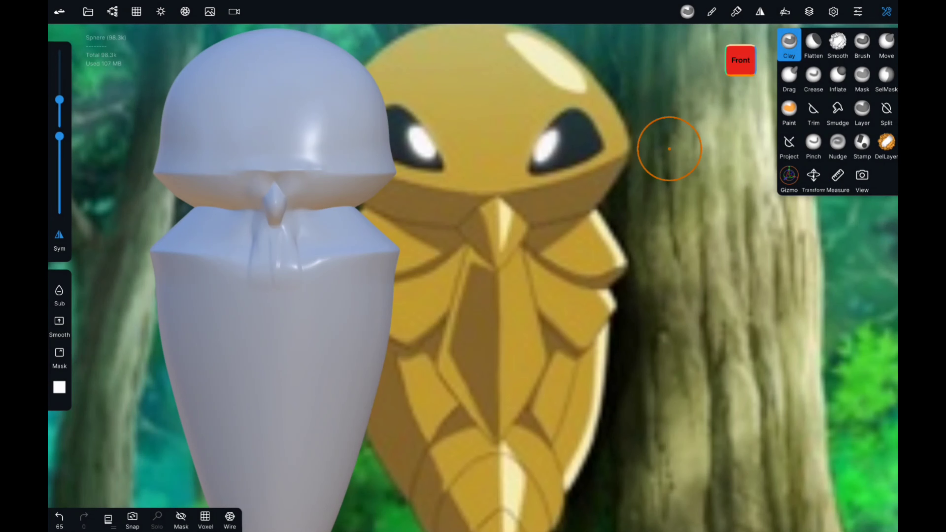
left_click_drag(286, 281, 302, 372)
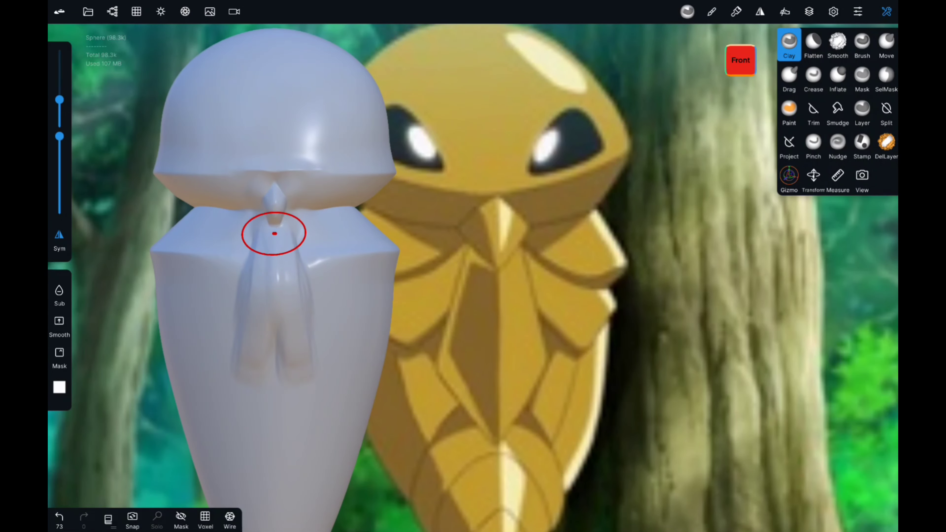
left_click_drag(275, 233, 275, 400)
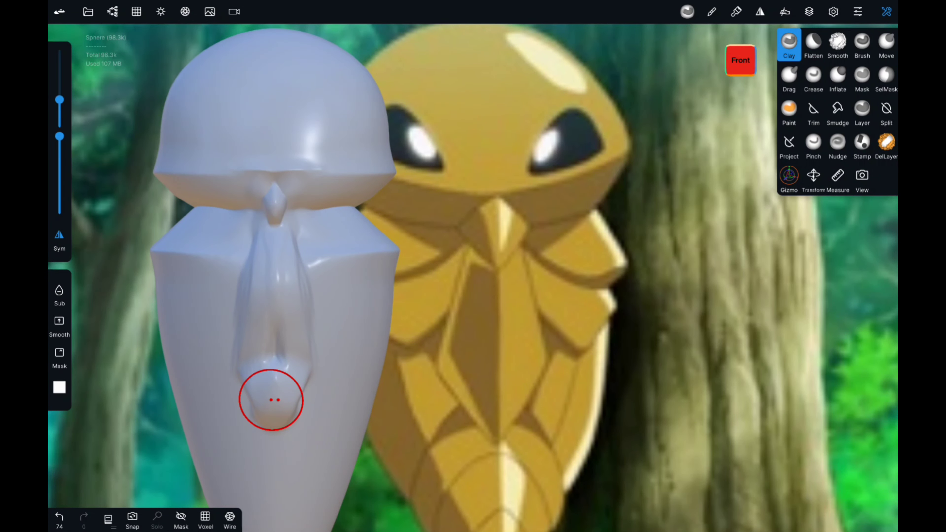
- Flatten the front ridge and pull its sides into shape with Move
left_click(813, 43)
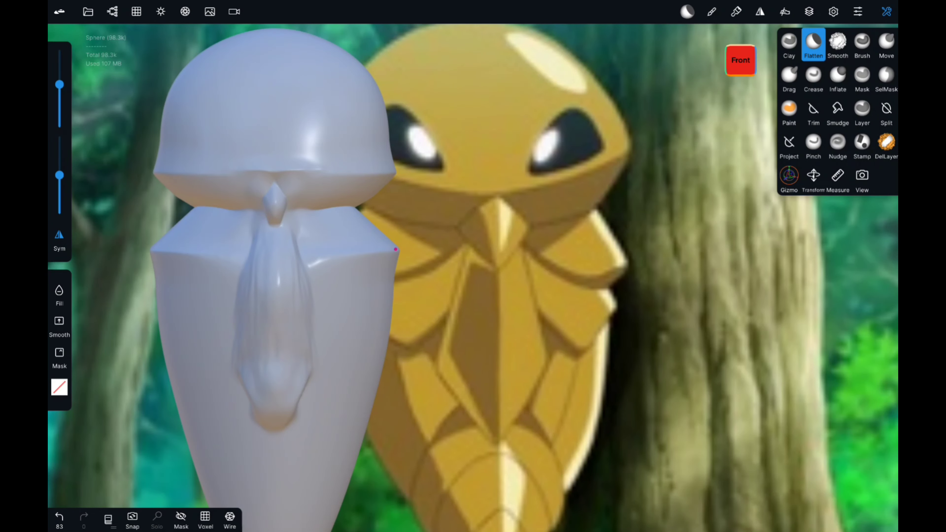
mouse_move(346, 320)
left_mouse_down()
mouse_move(349, 354)
mouse_move(328, 387)
left_mouse_up()
mouse_move(275, 330)
left_mouse_down()
mouse_move(249, 376)
mouse_move(245, 355)
left_mouse_up()
left_click(886, 43)
mouse_move(559, 284)
left_mouse_down()
mouse_move(422, 271)
mouse_move(184, 318)
mouse_move(208, 335)
left_mouse_up()
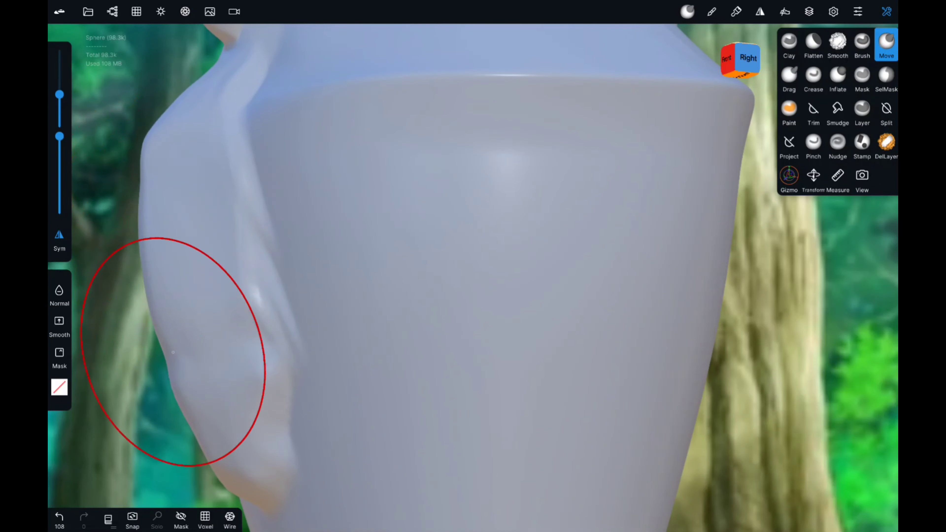
left_click_drag(559, 261, 336, 261)
left_click_drag(655, 380, 559, 373)
- Crease the ridge's right edge from a straight front view and bring up the layer list
left_click(813, 77)
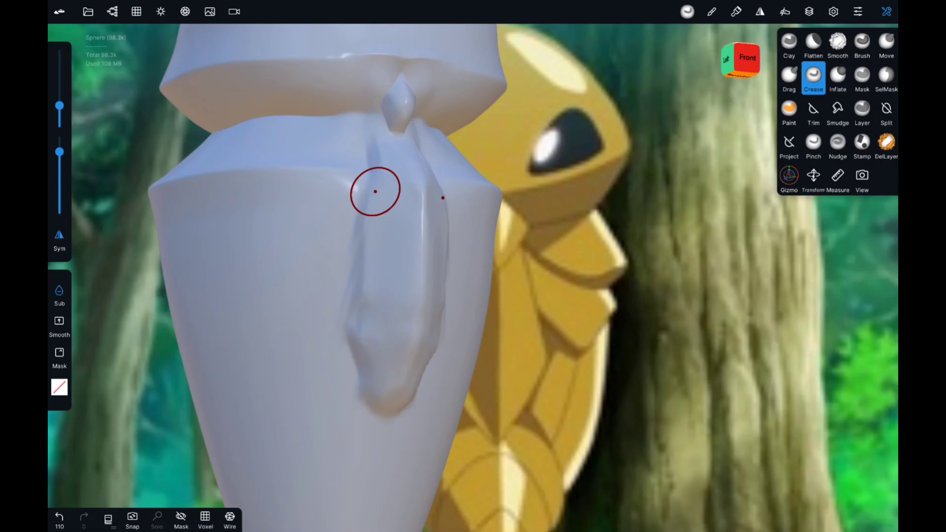
left_click_drag(597, 298, 707, 299)
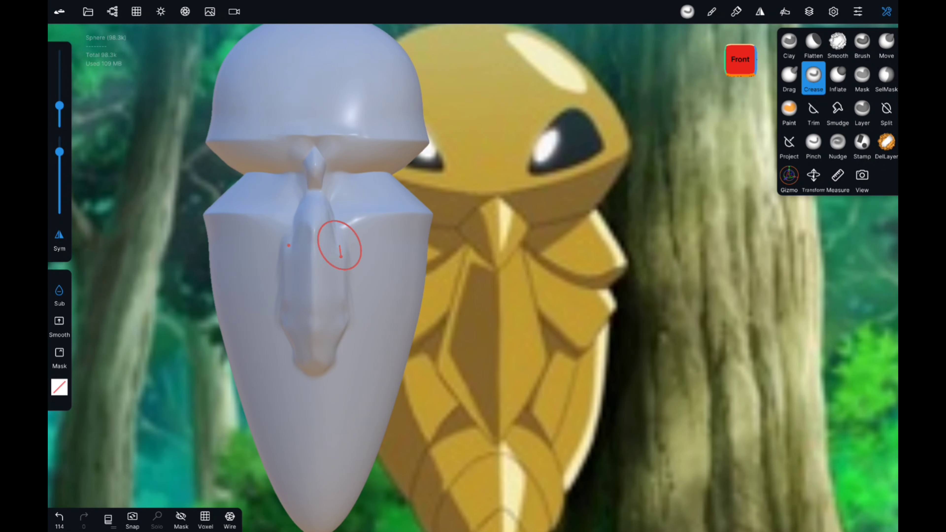
left_click_drag(340, 256, 345, 299)
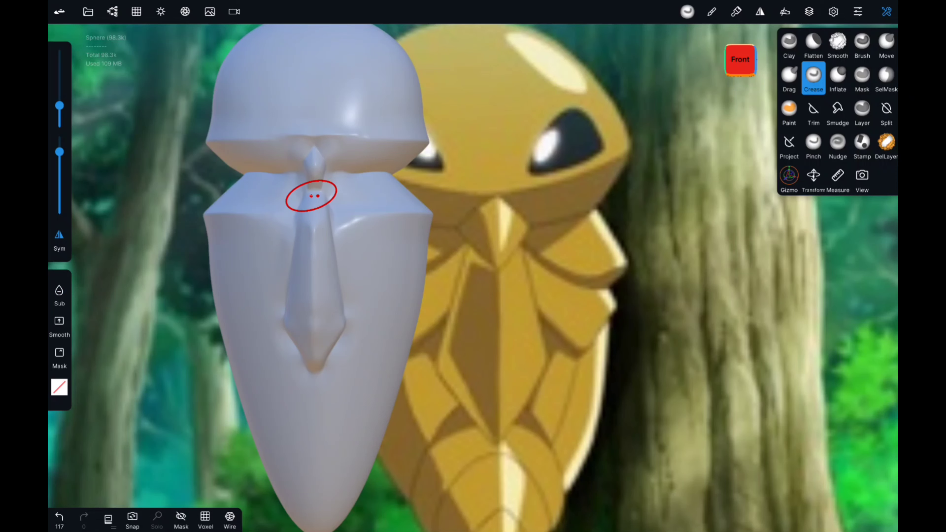
scroll(314, 167, "up", 5)
left_click(809, 11)
- Check the symmetry settings, then crease along the central ridge and its narrowing tip
left_click(760, 11)
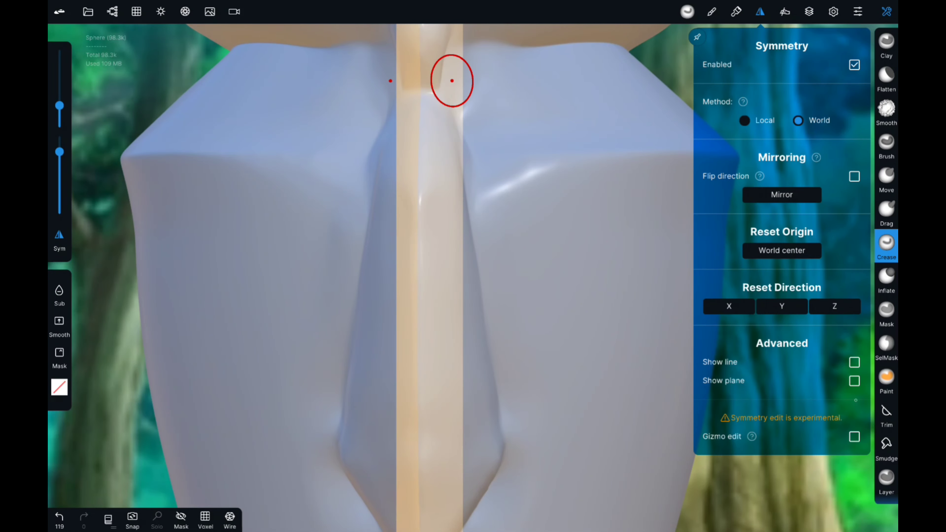
left_click(887, 11)
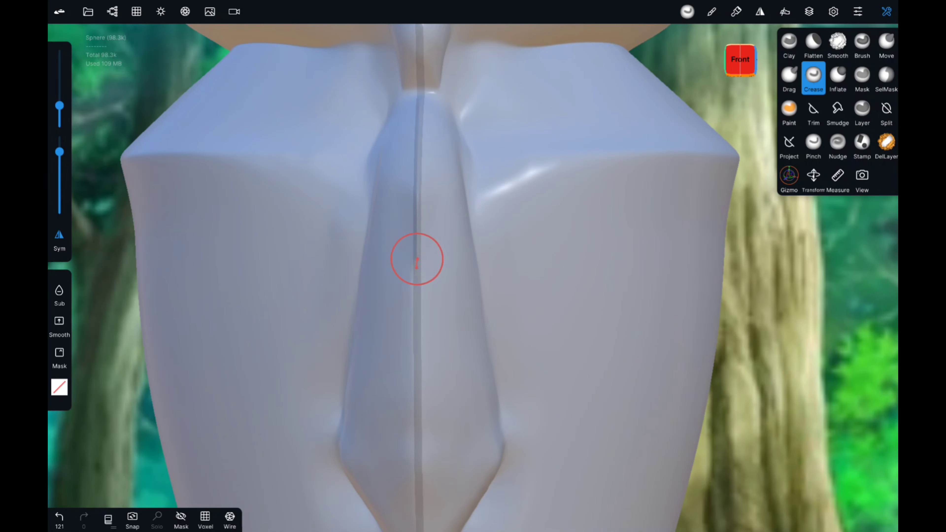
scroll(408, 391, "down", 5)
scroll(545, 278, "up", 3)
left_click_drag(389, 161, 387, 169)
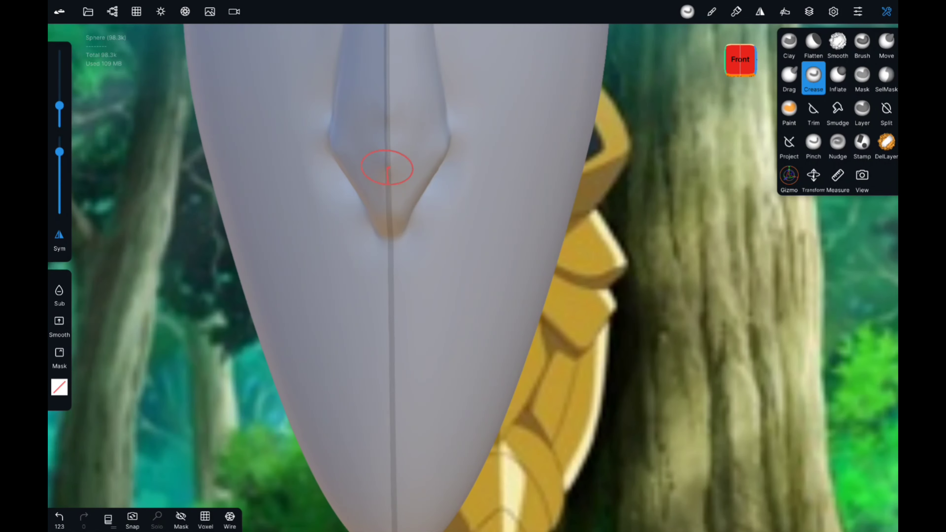
middle_click_drag(401, 235, 454, 205)
left_click_drag(358, 119, 294, 214)
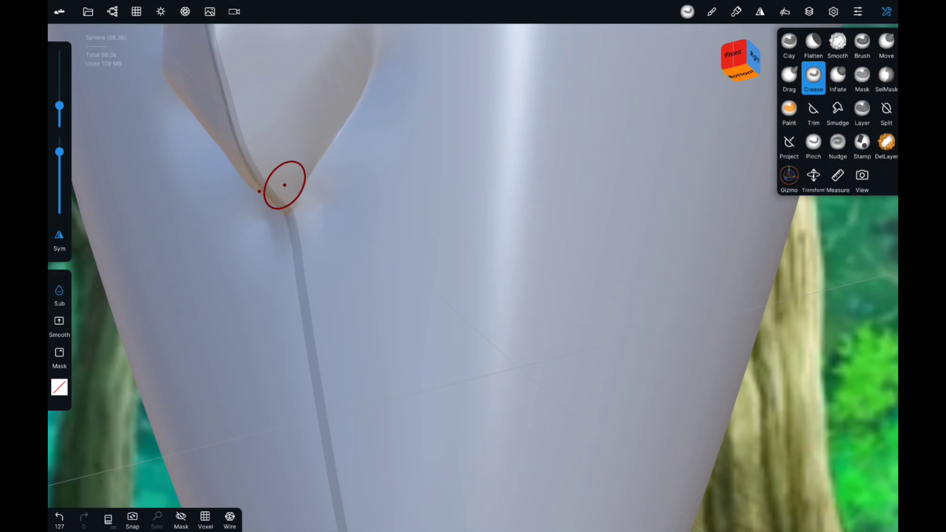
- Flatten both sides of the beak ridge near its base
left_click(814, 40)
middle_click_drag(284, 185, 384, 150)
left_click_drag(384, 150, 338, 116)
middle_click_drag(338, 117, 446, 205)
left_click_drag(446, 205, 467, 138)
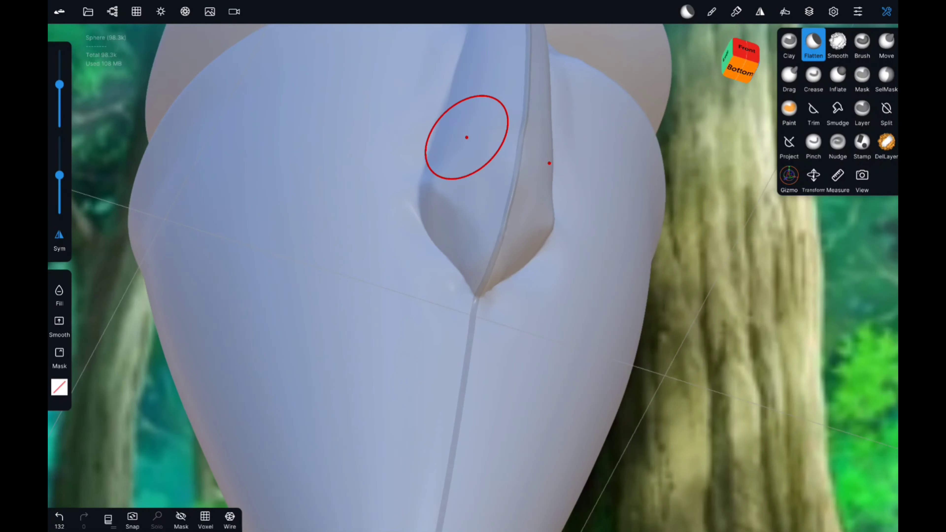
scroll(467, 138, "down", 3)
scroll(558, 177, "up", 3)
mouse_move(363, 249)
middle_mouse_down()
mouse_move(619, 359)
mouse_move(628, 317)
middle_mouse_up()
- Flatten the ridge's side and lower faces from a side view into clean planes
left_click(887, 40)
left_click(814, 41)
left_click_drag(628, 317, 676, 306)
middle_click_drag(676, 307, 480, 344)
mouse_move(480, 344)
left_mouse_down()
mouse_move(401, 328)
mouse_move(386, 370)
left_mouse_up()
mouse_move(387, 370)
middle_mouse_down()
mouse_move(553, 355)
mouse_move(405, 196)
middle_mouse_up()
mouse_move(405, 196)
left_mouse_down()
mouse_move(411, 224)
mouse_move(391, 139)
mouse_move(429, 243)
left_mouse_up()
mouse_move(429, 243)
middle_mouse_down()
mouse_move(719, 376)
mouse_move(528, 281)
middle_mouse_up()
scroll(528, 282, "down", 5)
- Orbit and zoom around the neck to compare the sculpt with the reference
left_click(862, 41)
scroll(389, 353, "down", 2)
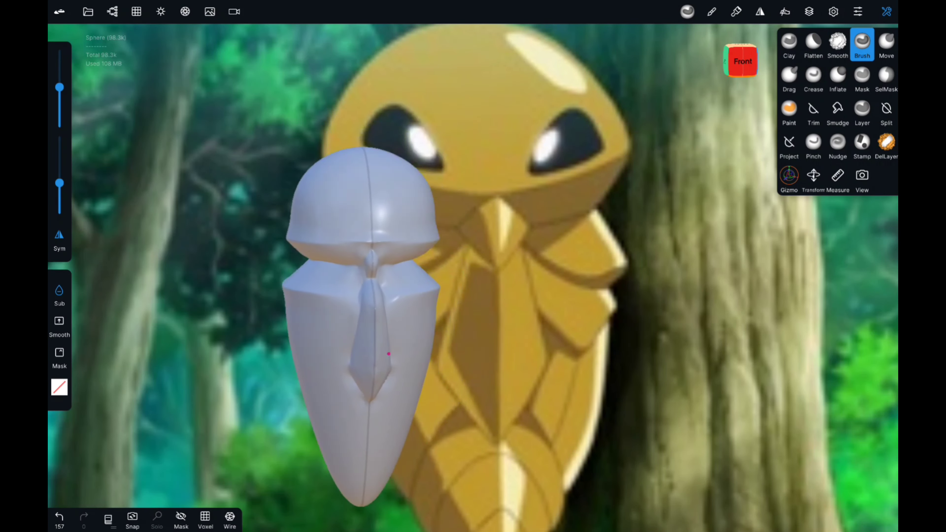
mouse_move(464, 497)
middle_mouse_down()
mouse_move(559, 298)
mouse_move(485, 305)
mouse_move(436, 406)
middle_mouse_up()
left_click(813, 74)
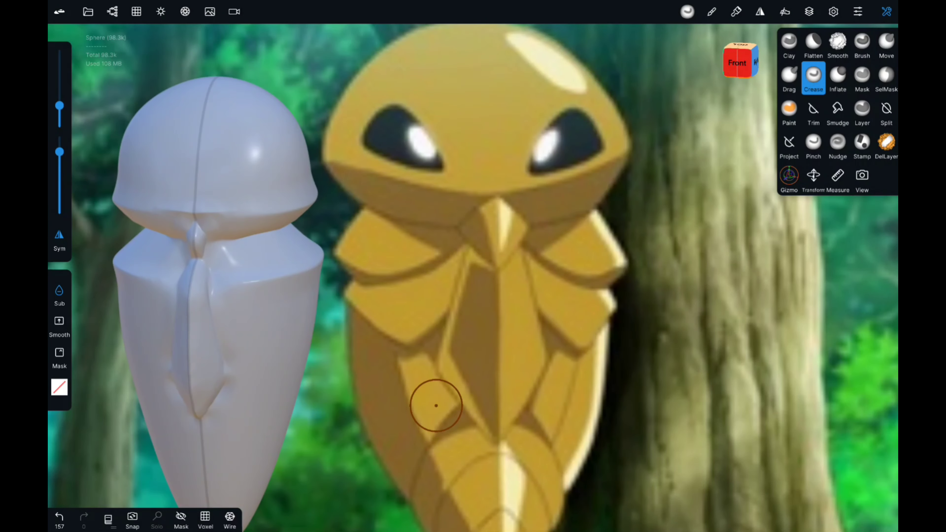
scroll(410, 214, "up", 3)
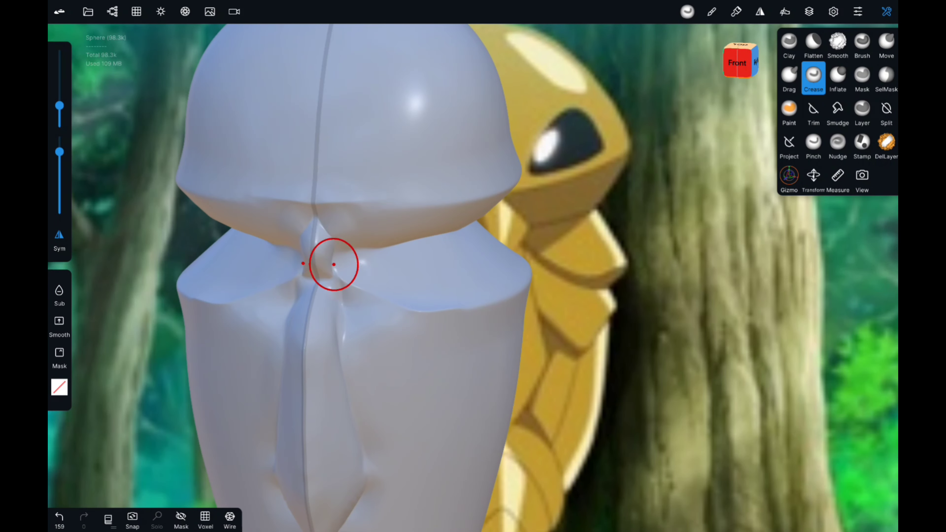
scroll(334, 264, "up", 3)
middle_click_drag(246, 319, 422, 429)
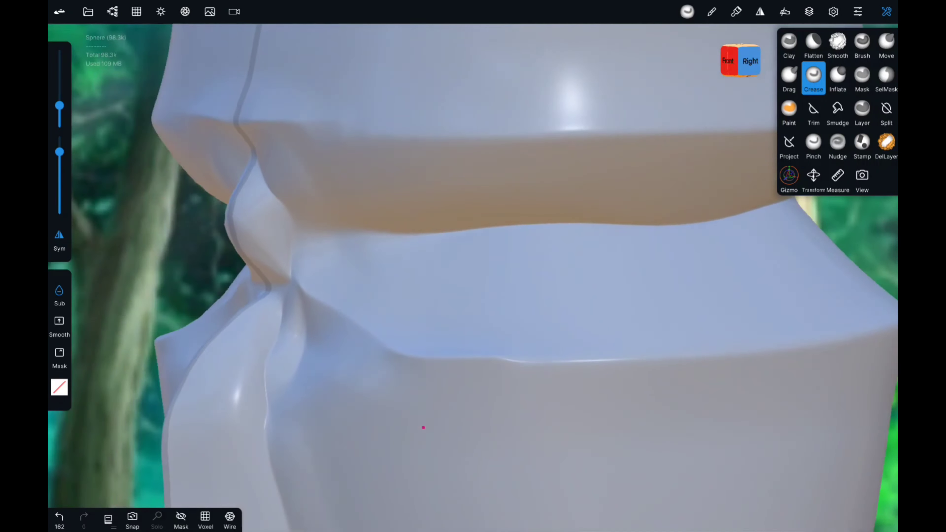
mouse_move(283, 298)
middle_mouse_down()
mouse_move(510, 415)
mouse_move(433, 363)
mouse_move(606, 359)
middle_mouse_up()
- Stroke a horizontal groove across the body below the head with the standard Brush
left_click(862, 42)
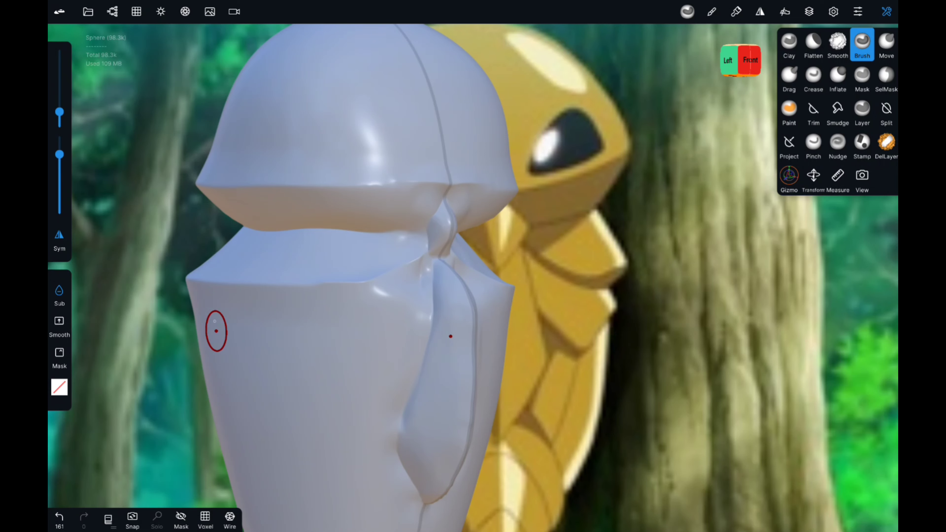
middle_click_drag(216, 331, 194, 317)
left_click_drag(216, 330, 484, 326)
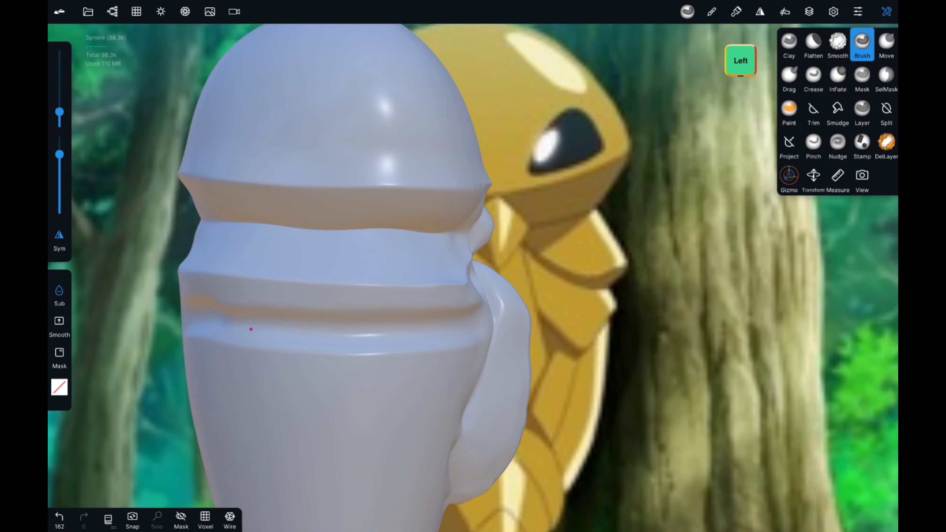
mouse_move(251, 329)
middle_mouse_down()
mouse_move(111, 313)
mouse_move(213, 349)
middle_mouse_up()
left_click(814, 43)
- Flatten the new body band from the front, back and back-left side
scroll(546, 359, "up", 5)
mouse_move(146, 339)
left_mouse_down()
mouse_move(165, 222)
mouse_move(672, 239)
left_mouse_up()
mouse_move(672, 239)
middle_mouse_down()
mouse_move(693, 363)
mouse_move(444, 254)
mouse_move(534, 302)
middle_mouse_up()
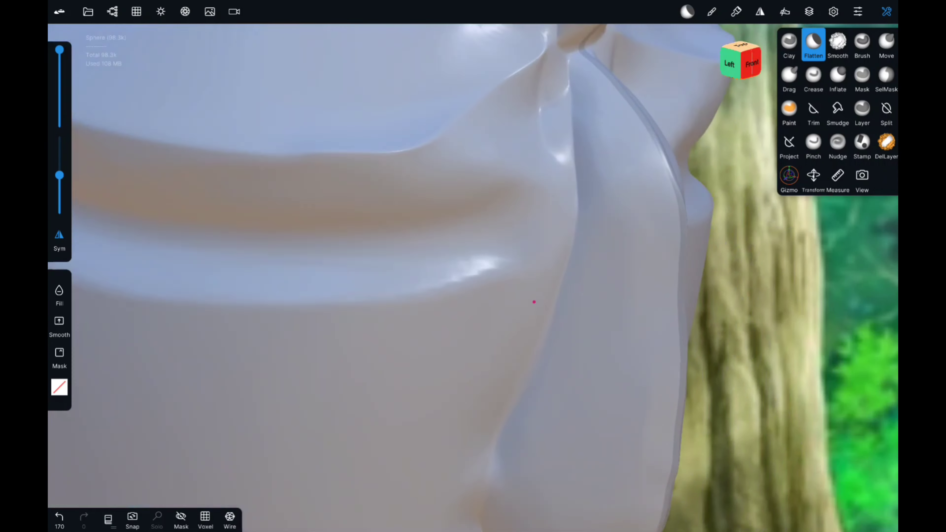
scroll(313, 201, "down", 2)
middle_click_drag(313, 201, 429, 228)
scroll(428, 228, "down", 3)
scroll(190, 328, "up", 5)
scroll(525, 401, "up", 3)
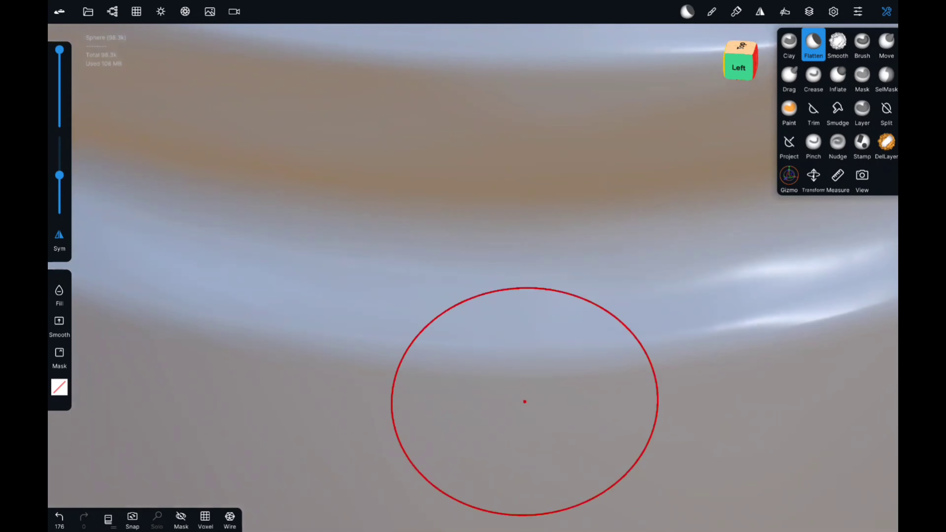
mouse_move(524, 402)
middle_mouse_down()
mouse_move(363, 435)
mouse_move(236, 394)
mouse_move(442, 277)
mouse_move(450, 287)
mouse_move(137, 169)
mouse_move(201, 159)
middle_mouse_up()
scroll(593, 334, "down", 3)
middle_click_drag(593, 334, 603, 235)
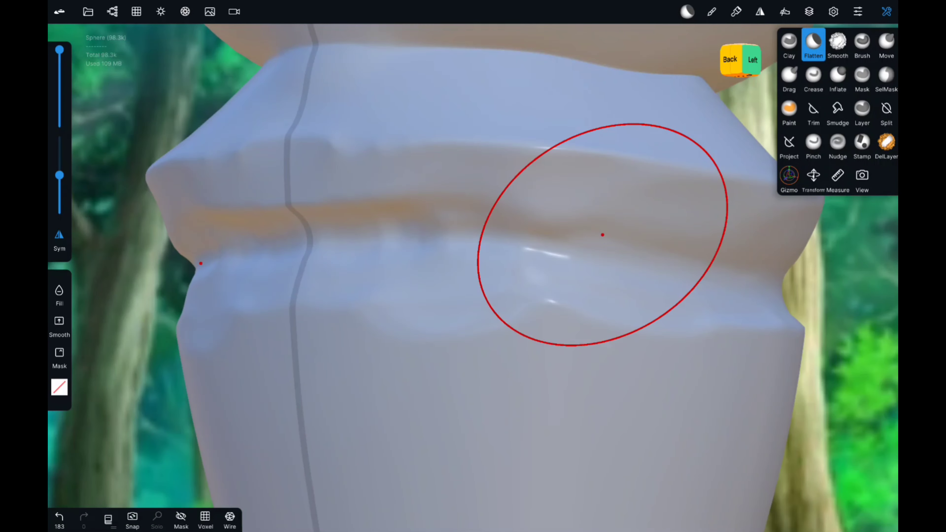
scroll(603, 235, "up", 3)
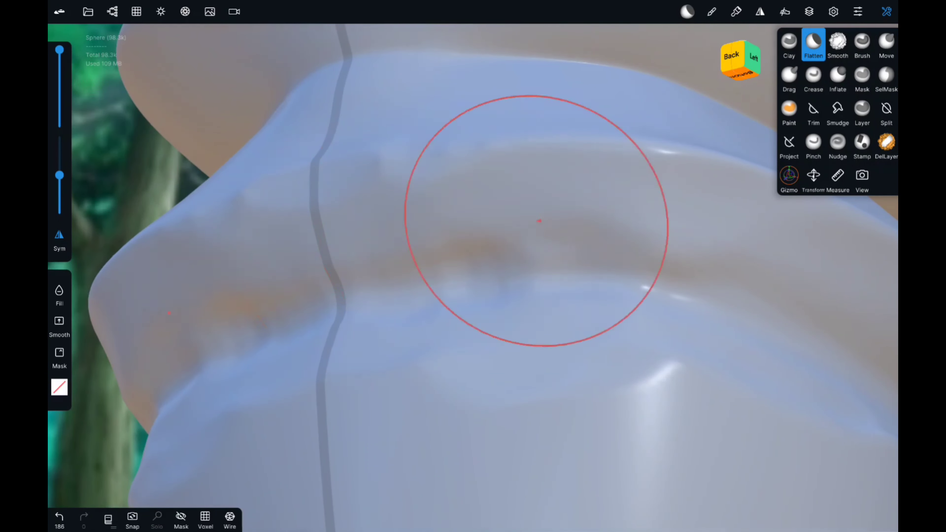
- Crease the band's upper edge, undoing two bad strokes beside the ridge
key("c")
middle_click_drag(225, 207, 160, 205)
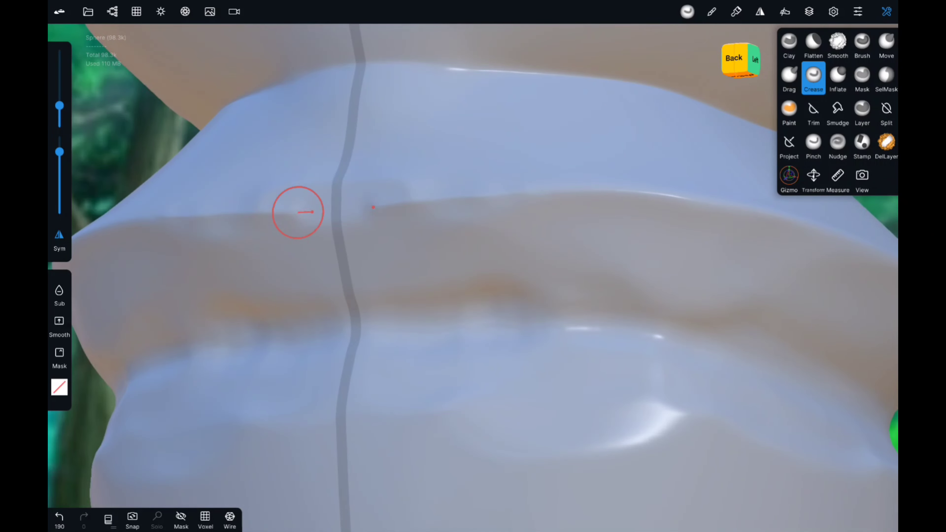
mouse_move(405, 202)
middle_mouse_down()
mouse_move(534, 480)
mouse_move(401, 353)
mouse_move(403, 294)
middle_mouse_up()
scroll(535, 479, "down", 5)
scroll(403, 294, "up", 5)
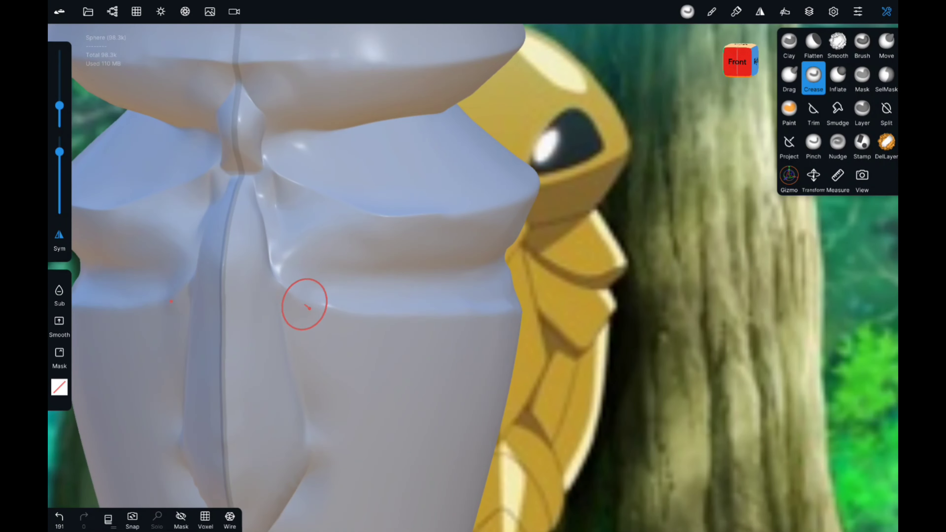
middle_click_drag(310, 308, 61, 505)
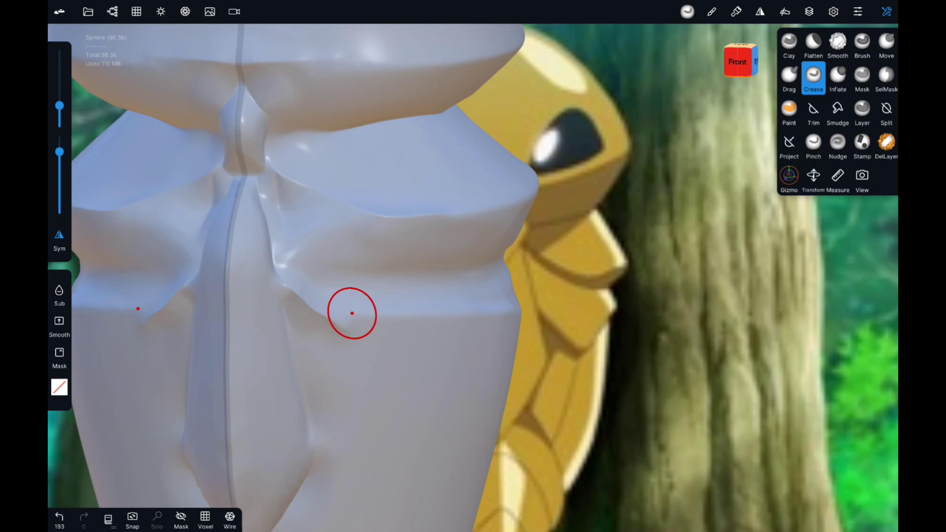
left_click(59, 516)
left_click(60, 516)
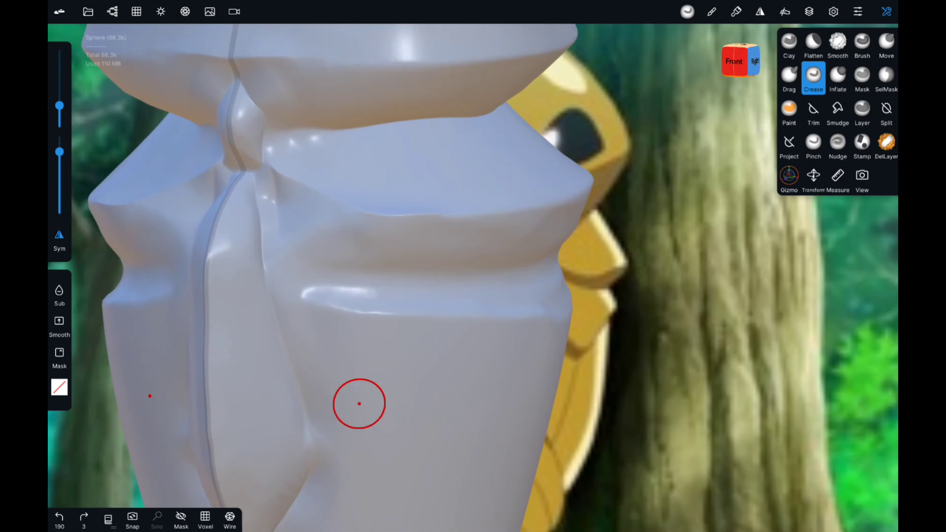
- Deepen the band's lower groove around the right side and the corner beside the ridge
middle_click_drag(359, 401, 499, 300)
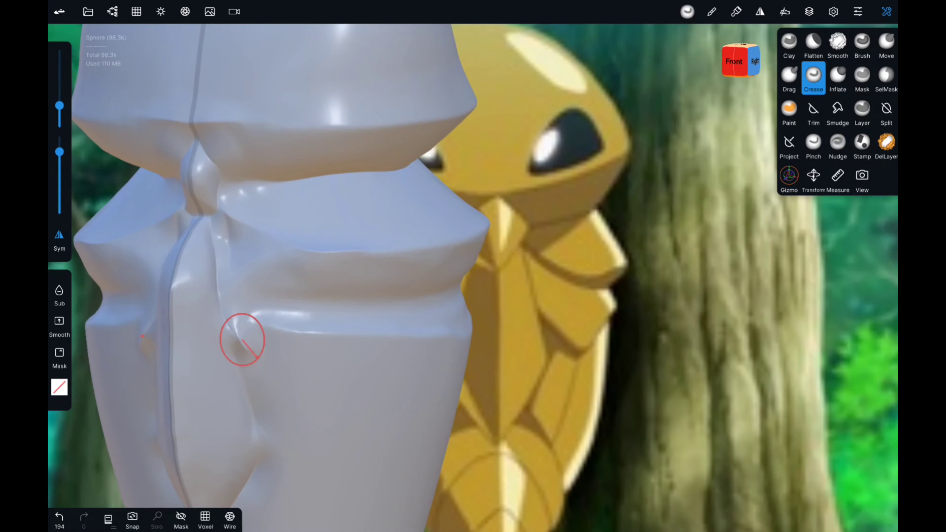
mouse_move(242, 339)
middle_mouse_down()
mouse_move(309, 353)
mouse_move(285, 342)
middle_mouse_up()
left_click_drag(285, 342, 420, 334)
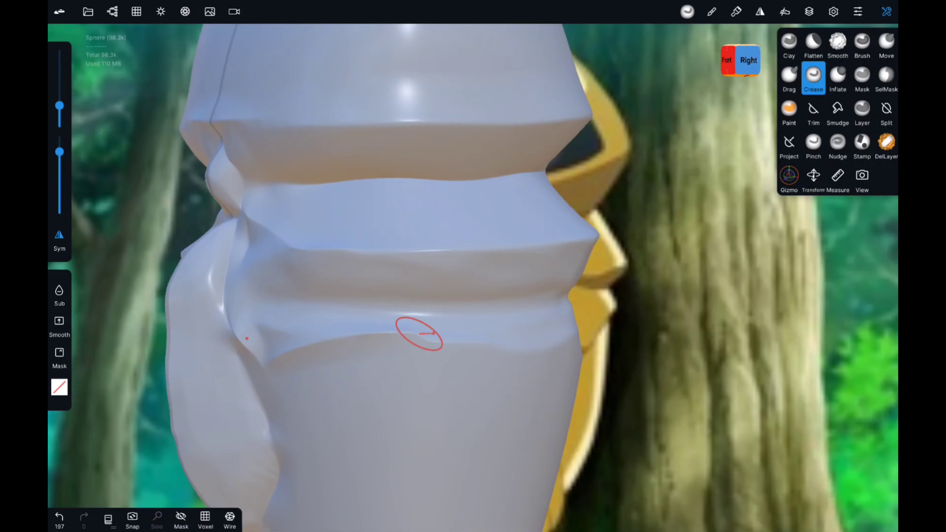
middle_click_drag(314, 409, 667, 328)
left_click_drag(667, 327, 524, 348)
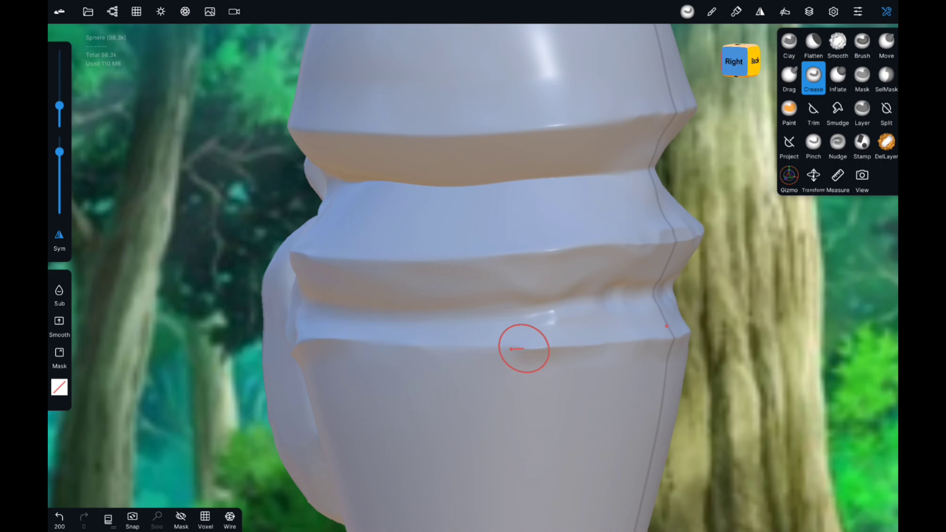
middle_click_drag(290, 331, 213, 369)
middle_click_drag(281, 349, 201, 364)
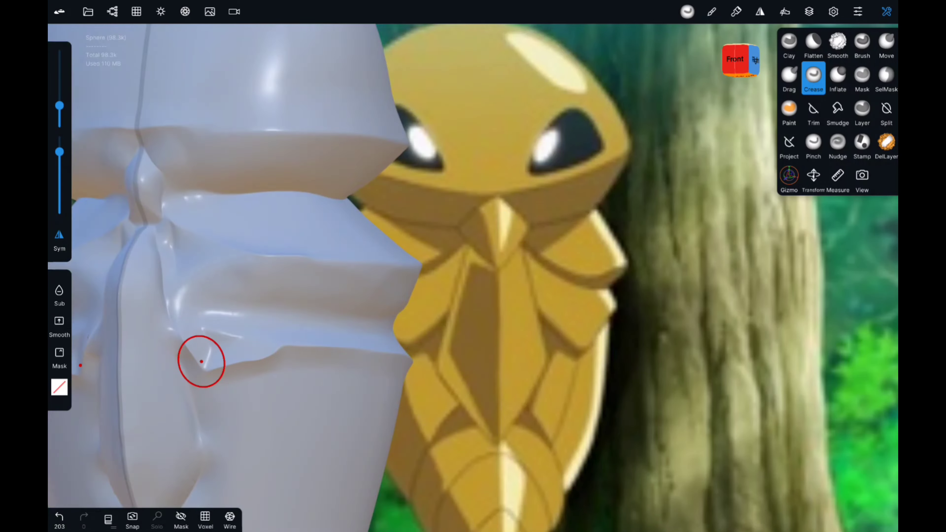
scroll(359, 198, "up", 5)
- Smooth the fold beside the central ridge, deepen it with a crease, and smooth the nearby dent
left_click(838, 43)
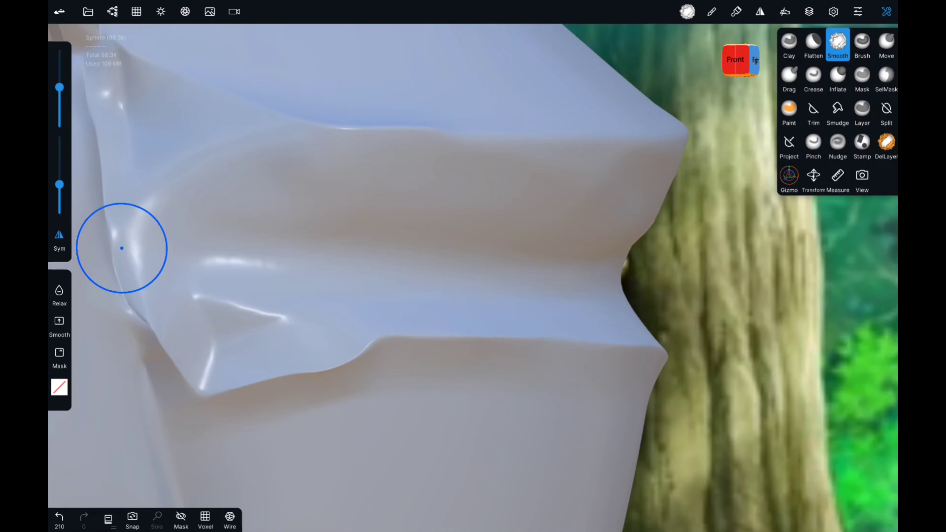
scroll(122, 243, "up", 5)
left_click_drag(401, 313, 391, 222)
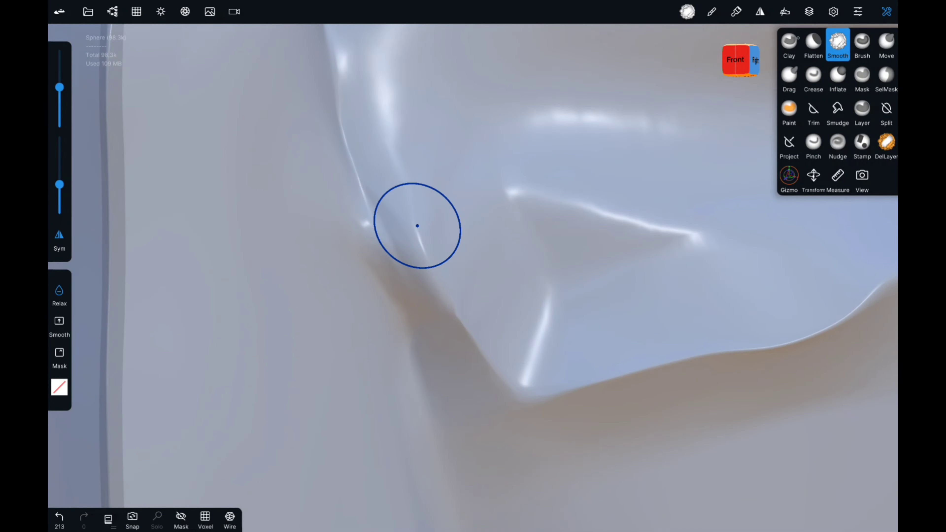
key("shift")
left_click_drag(405, 301, 356, 169)
right_click_drag(511, 387, 537, 236)
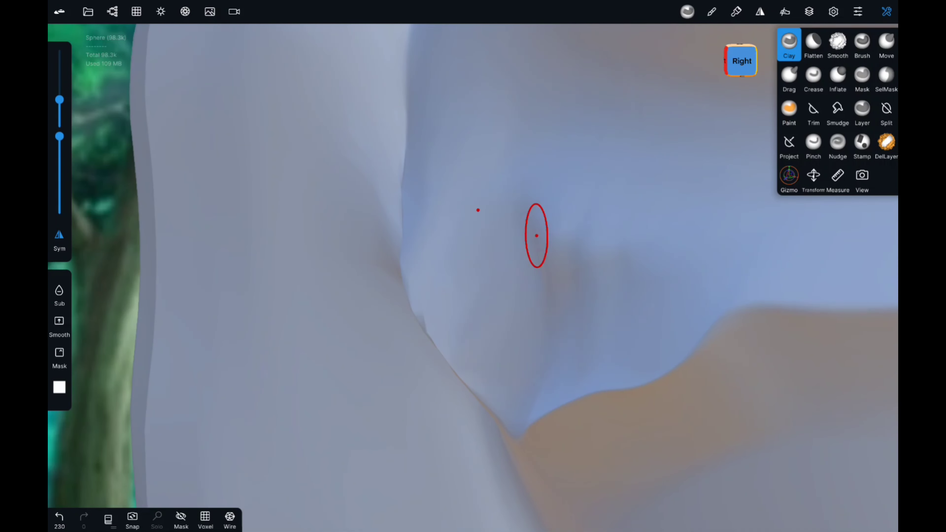
left_click_drag(536, 236, 576, 214, "shift")
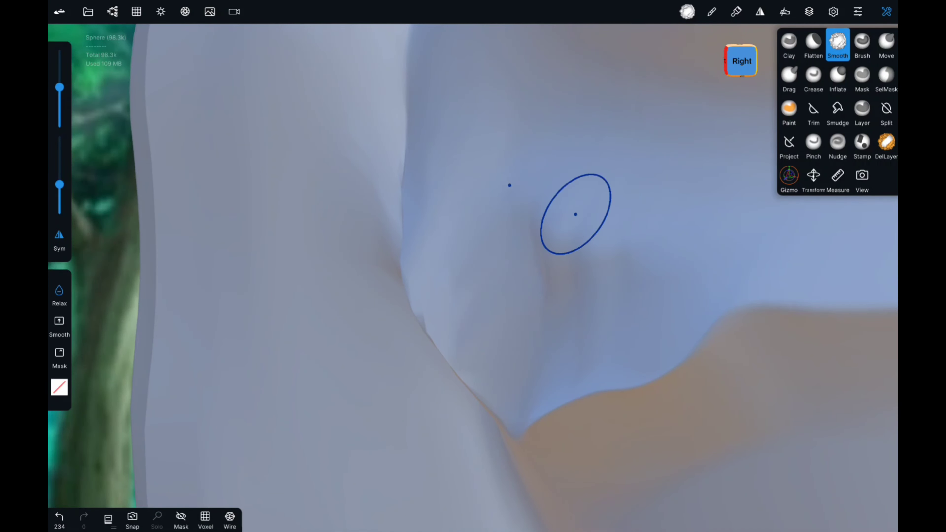
mouse_move(556, 287)
left_mouse_down("shift")
mouse_move(503, 180)
mouse_move(602, 194)
left_mouse_up("shift")
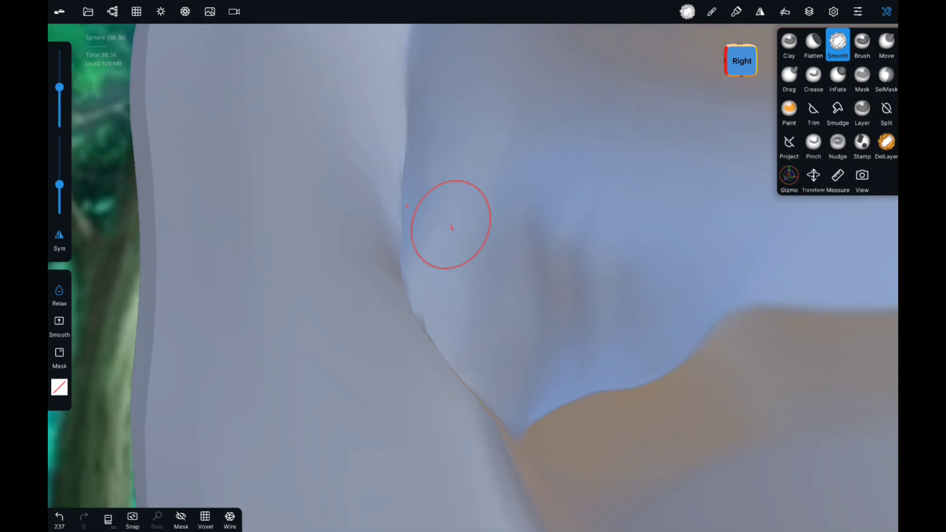
- Flatten the band surface below the fold
right_click_drag(452, 228, 564, 275)
key("f")
mouse_move(716, 327)
right_mouse_down()
mouse_move(765, 215)
mouse_move(522, 301)
right_mouse_up()
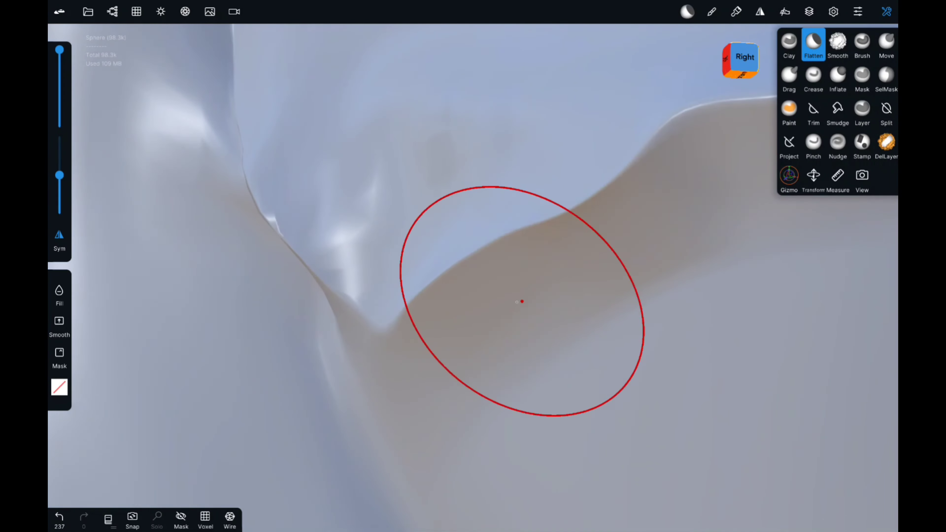
mouse_move(522, 301)
left_mouse_down()
mouse_move(612, 190)
mouse_move(556, 309)
mouse_move(651, 207)
left_mouse_up()
mouse_move(651, 207)
right_mouse_down()
mouse_move(672, 370)
mouse_move(613, 412)
mouse_move(633, 316)
mouse_move(401, 320)
mouse_move(485, 379)
right_mouse_up()
- Re-crease a groove along the band edge, undoing the unwanted crease strokes
key("c")
scroll(400, 319, "up", 5)
mouse_move(257, 178)
left_mouse_down()
mouse_move(270, 220)
mouse_move(304, 265)
left_mouse_up()
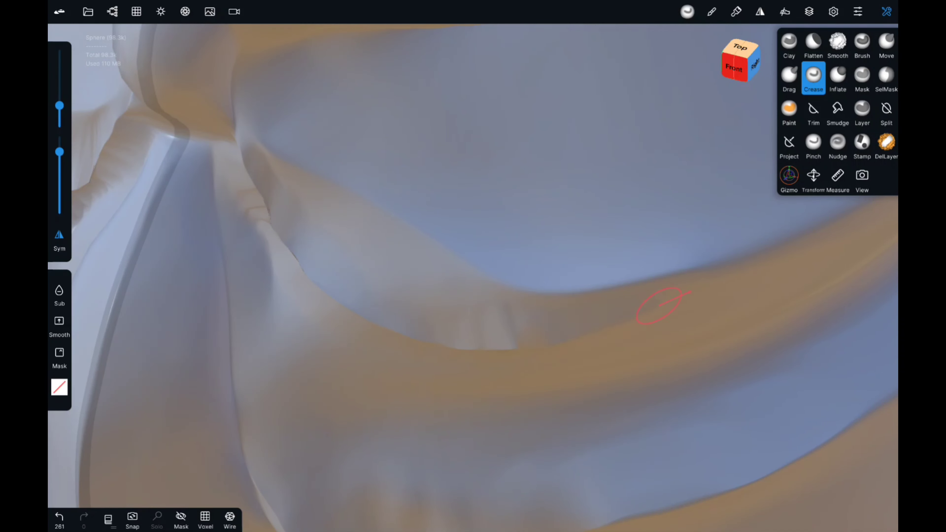
mouse_move(704, 293)
right_mouse_down()
mouse_move(517, 282)
mouse_move(592, 205)
right_mouse_up()
key("ctrl+z")
key("ctrl+z")
key("ctrl+z")
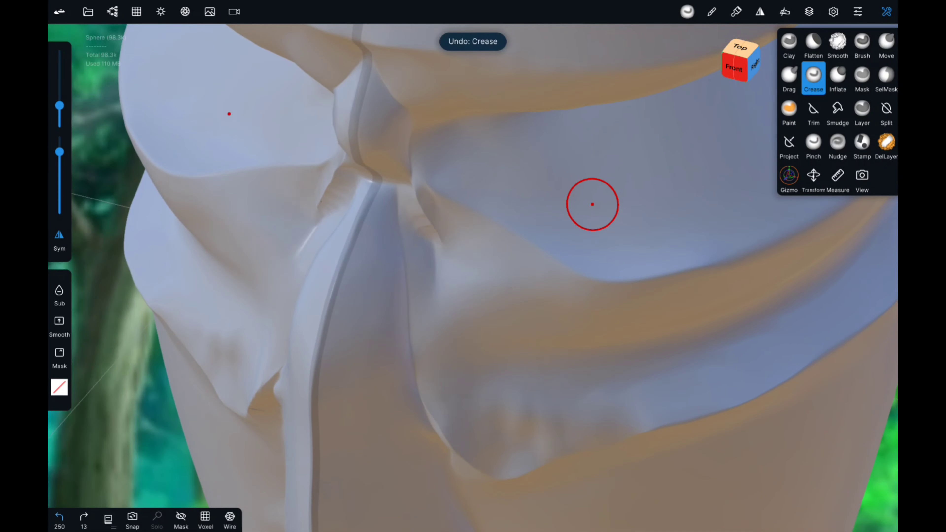
key("ctrl+z")
key("ctrl+z")
key("ctrl+z")
key("ctrl+z")
key("ctrl+z")
key("ctrl+z")
mouse_move(413, 191)
left_mouse_down()
mouse_move(454, 237)
mouse_move(555, 306)
left_mouse_up()
key("ctrl+z")
key("ctrl+z")
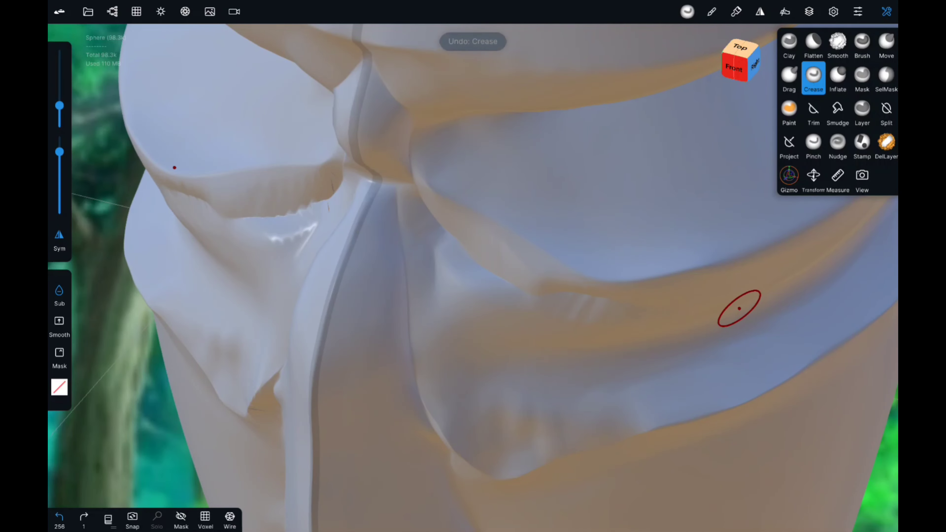
key("ctrl+z")
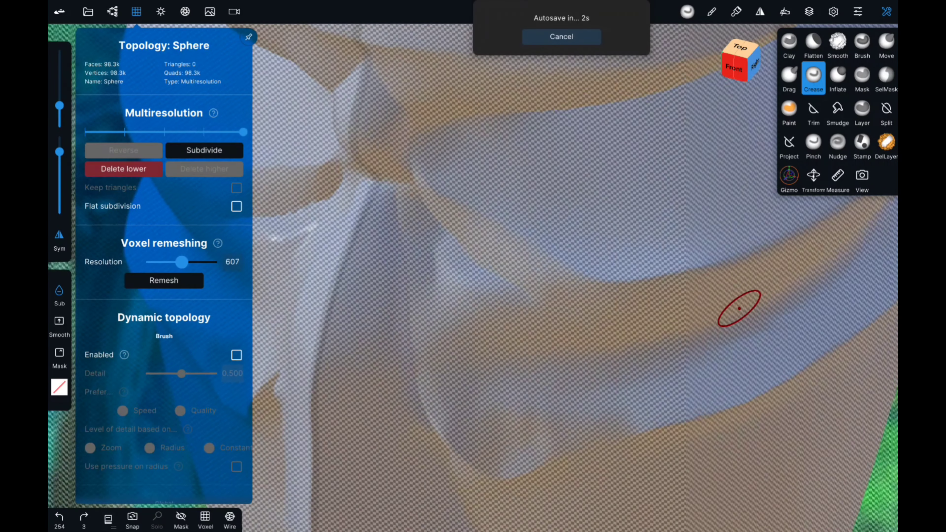
- Voxel-remesh the cocoon to about 583k faces, accepting the loss of multiresolution
left_click(164, 280)
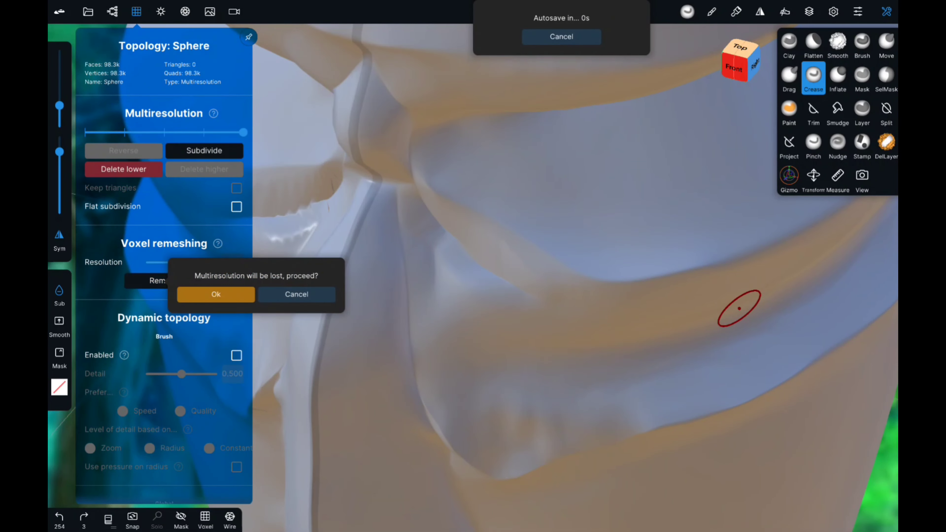
left_click(215, 294)
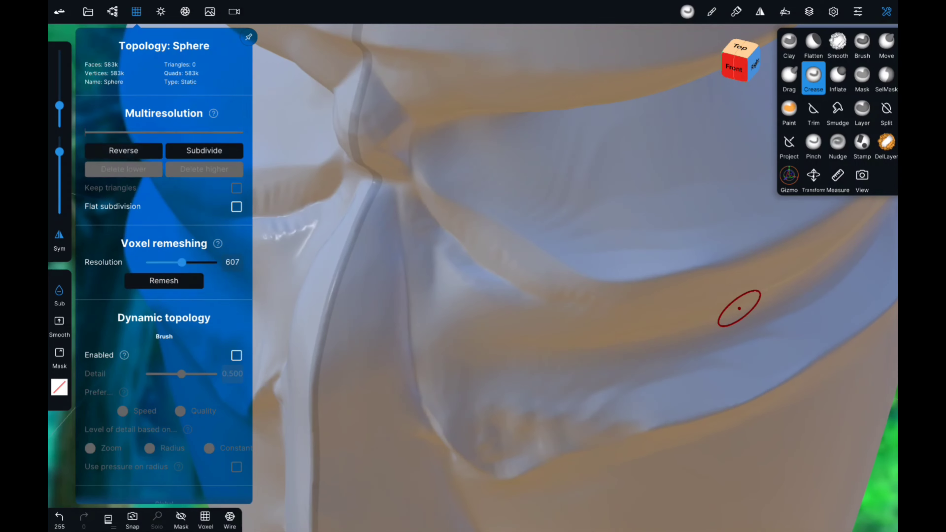
left_click_drag(670, 207, 288, 143)
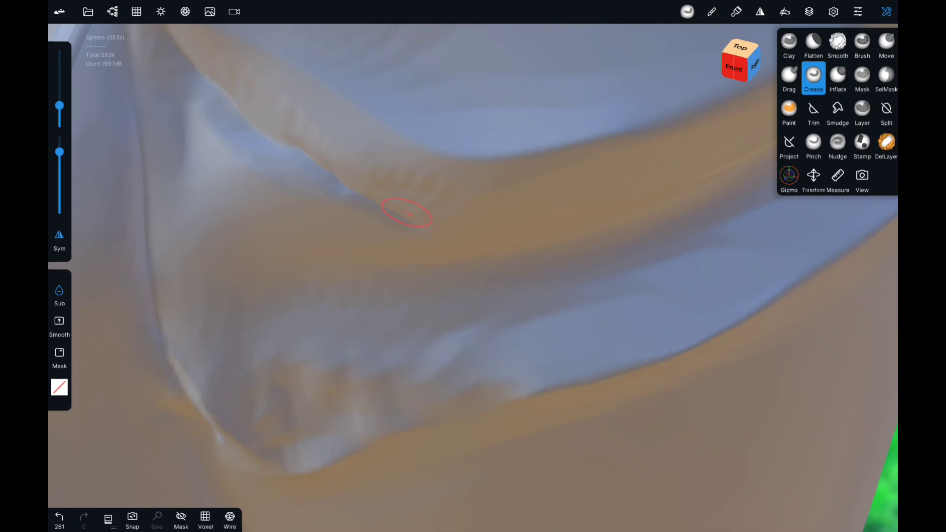
- Set the Lazy rope stabilizer to 50.4 and crease grooves along the band edges
left_click(711, 11)
left_click_drag(797, 206, 801, 206)
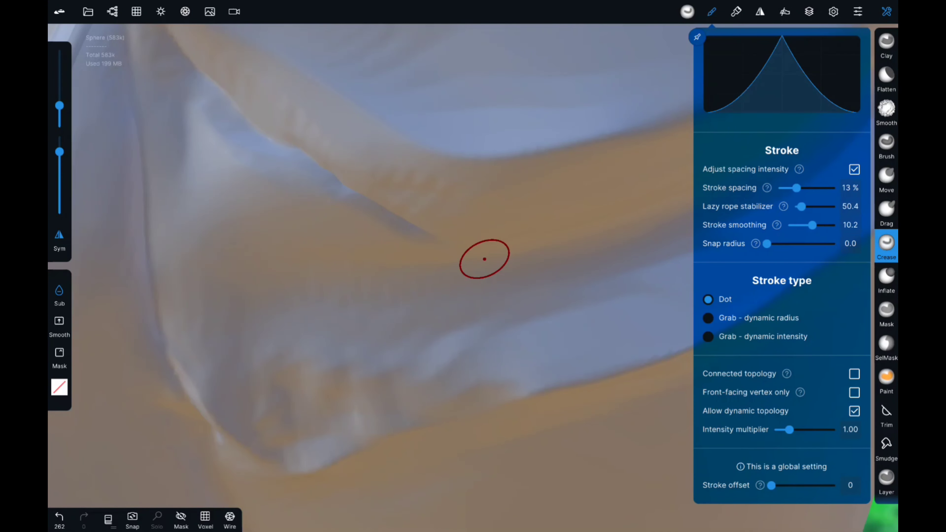
left_click_drag(320, 167, 343, 182)
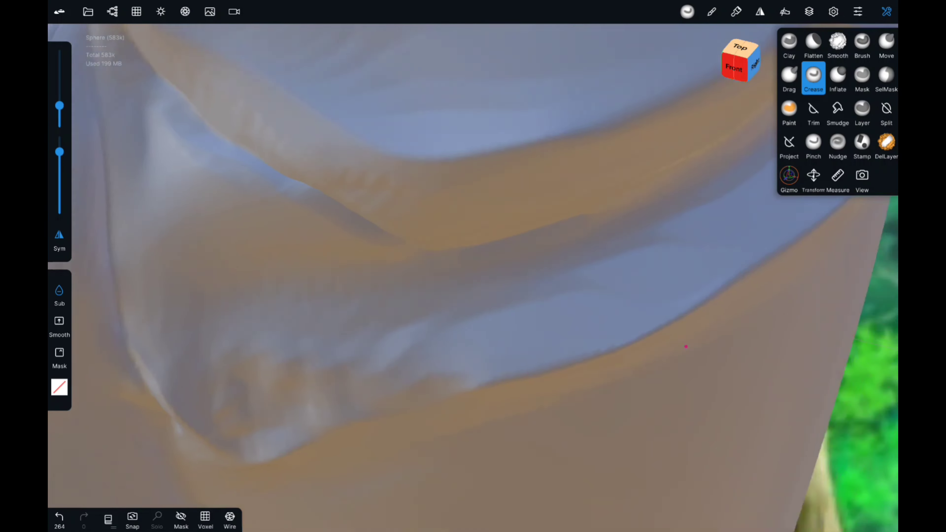
middle_click_drag(485, 250, 640, 400)
left_click_drag(518, 295, 843, 274)
mouse_move(843, 275)
middle_mouse_down()
mouse_move(487, 235)
mouse_move(647, 297)
middle_mouse_up()
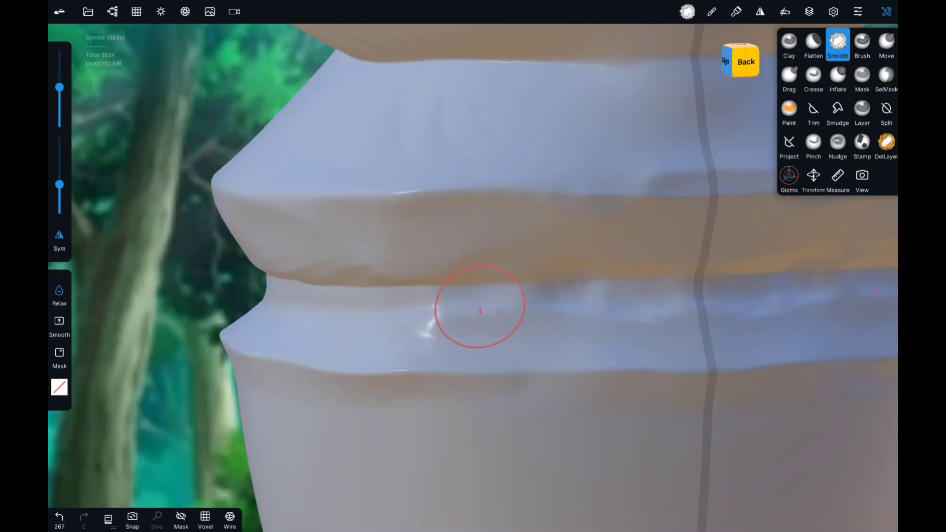
- Smooth the grooves between the bands with an enlarged Smooth brush
left_click(136, 12)
left_click_drag(59, 185, 59, 146)
left_click_drag(428, 306, 401, 317)
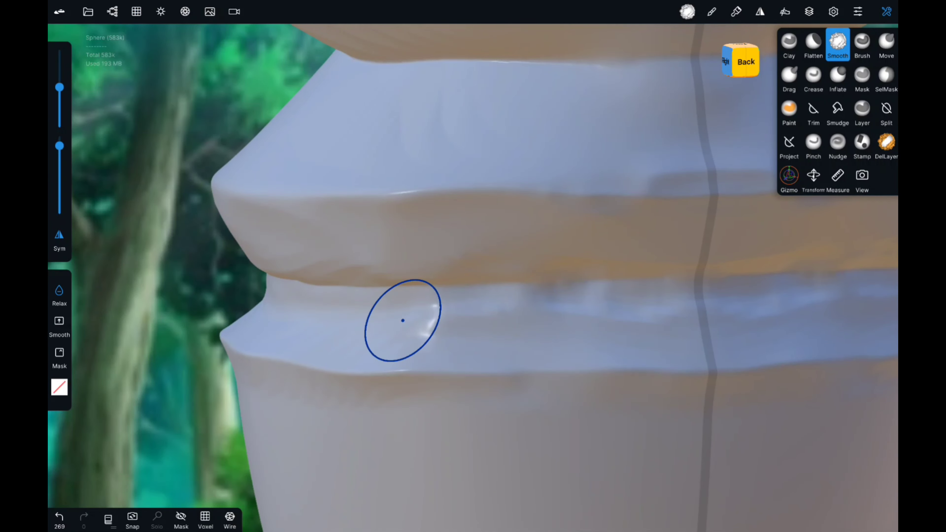
middle_click_drag(401, 317, 572, 398)
- Flatten the uneven band surface with a 41% brush at lowered strength
left_click(814, 43)
left_click_drag(59, 86, 60, 75)
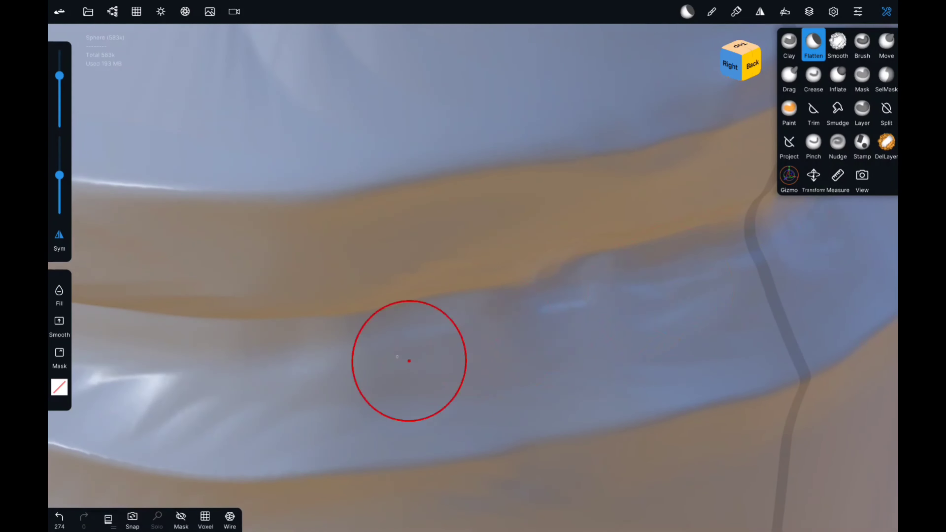
mouse_move(409, 361)
left_mouse_down()
mouse_move(433, 359)
mouse_move(355, 387)
left_mouse_up()
mouse_move(355, 387)
middle_mouse_down()
mouse_move(728, 387)
mouse_move(577, 456)
mouse_move(443, 306)
middle_mouse_up()
left_click_drag(59, 176, 59, 204)
left_click_drag(534, 290, 545, 243)
mouse_move(546, 243)
middle_mouse_down()
mouse_move(322, 372)
mouse_move(463, 468)
mouse_move(615, 374)
middle_mouse_up()
left_click_drag(615, 374, 413, 386, "shift")
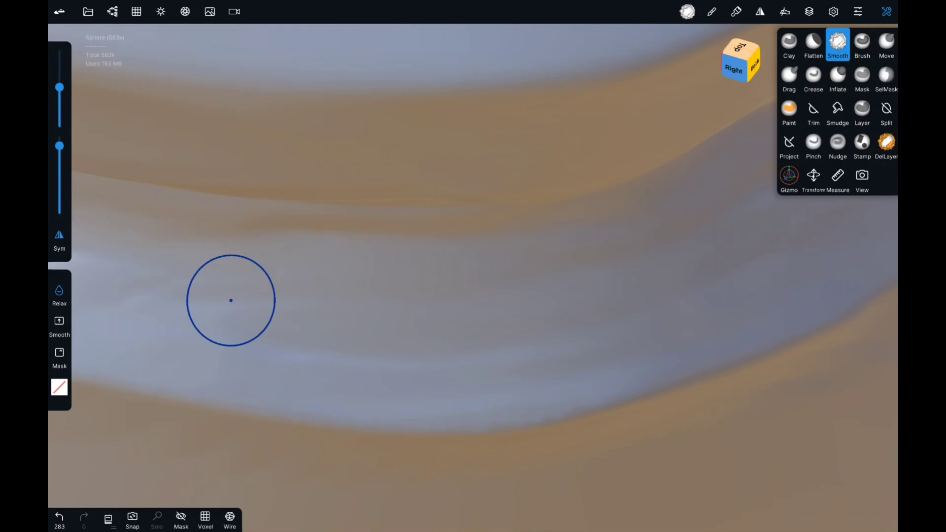
- Smooth the remaining band edge bumps with the mesh wireframe shown
left_click_drag(231, 301, 275, 353, "shift")
key("w")
left_click_drag(328, 332, 722, 250, "shift")
mouse_move(722, 250)
middle_mouse_down()
mouse_move(574, 196)
mouse_move(524, 317)
middle_mouse_up()
- Smooth the fold below the upper band and a patch on the band from the back
left_click_drag(391, 249, 197, 259)
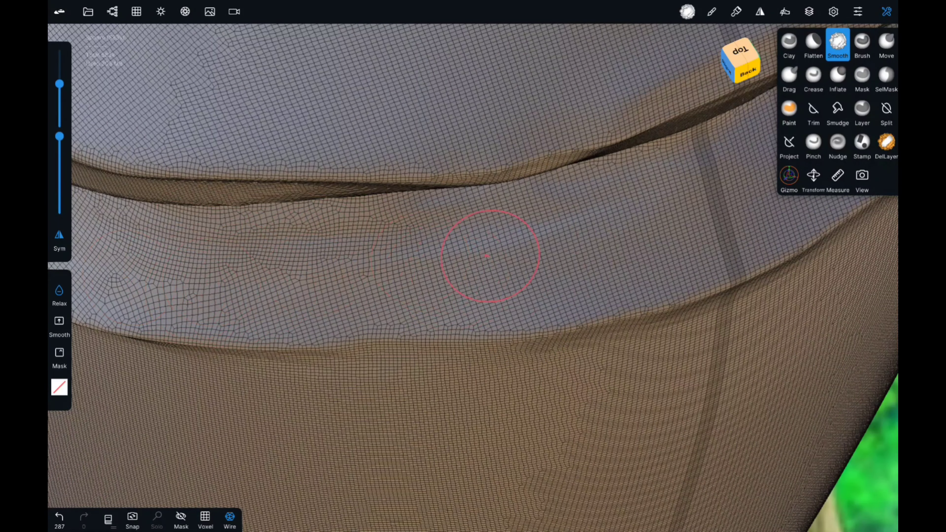
middle_click_drag(490, 254, 522, 158)
middle_click_drag(378, 143, 444, 179)
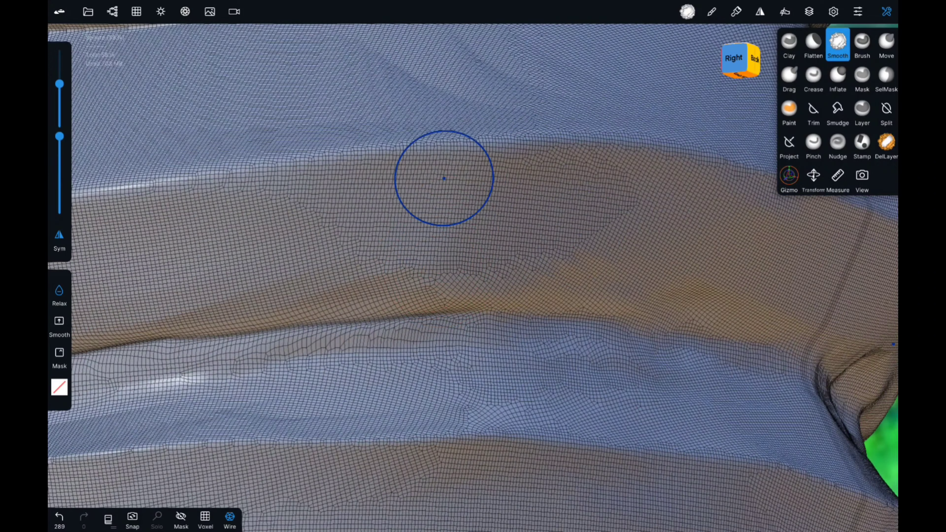
left_click(813, 43)
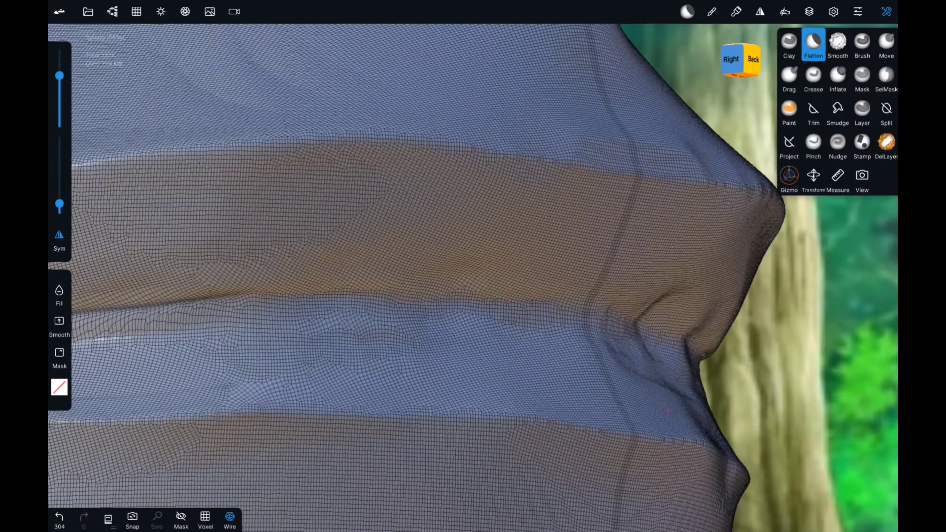
middle_click_drag(674, 250, 708, 285)
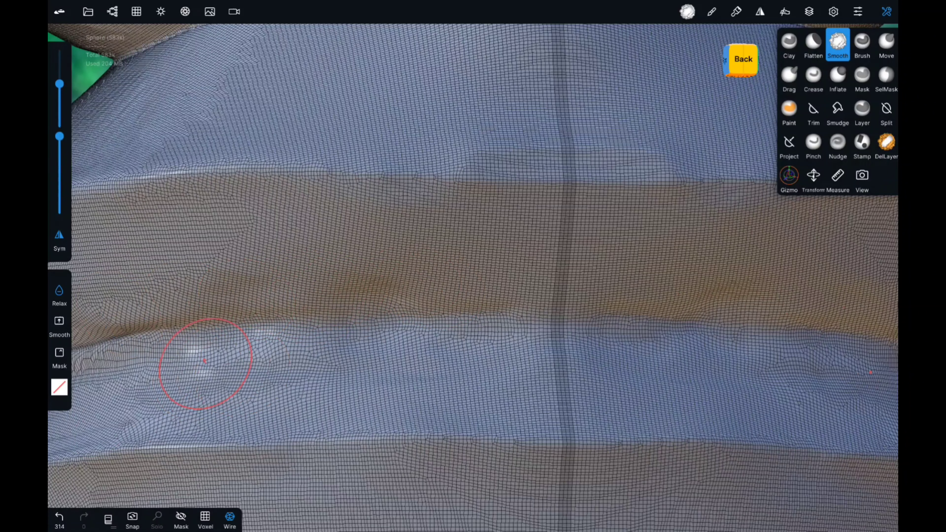
scroll(744, 364, "down", 5)
middle_click_drag(633, 335, 596, 373)
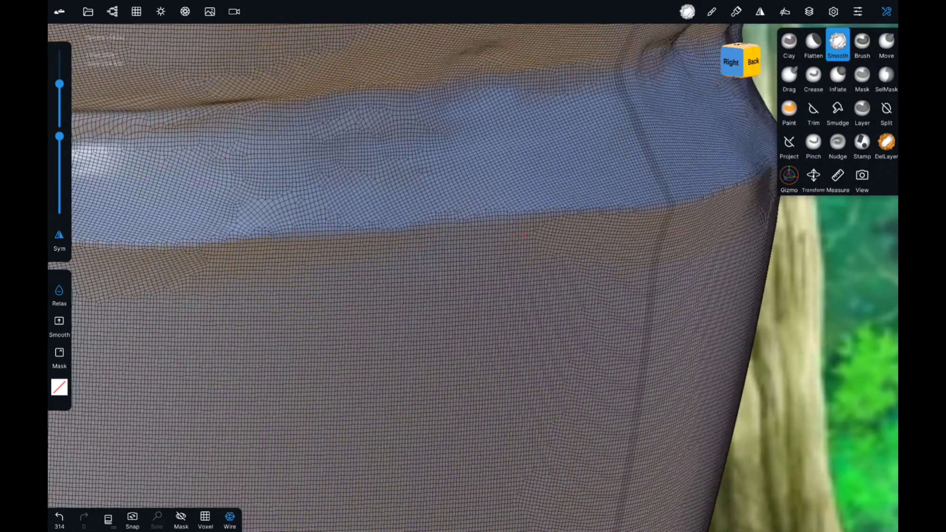
left_click(789, 44)
scroll(531, 272, "up", 5)
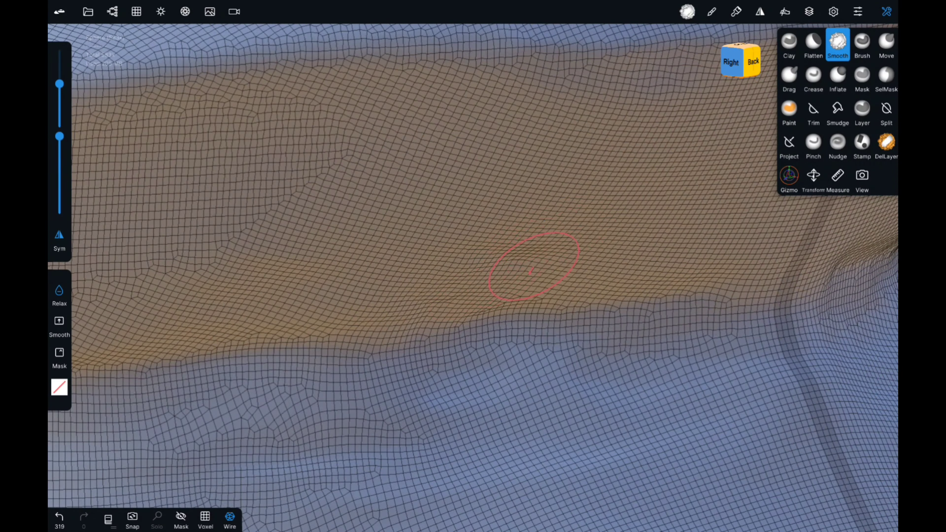
scroll(617, 187, "down", 3)
left_click_drag(402, 395, 359, 395)
scroll(631, 424, "up", 3)
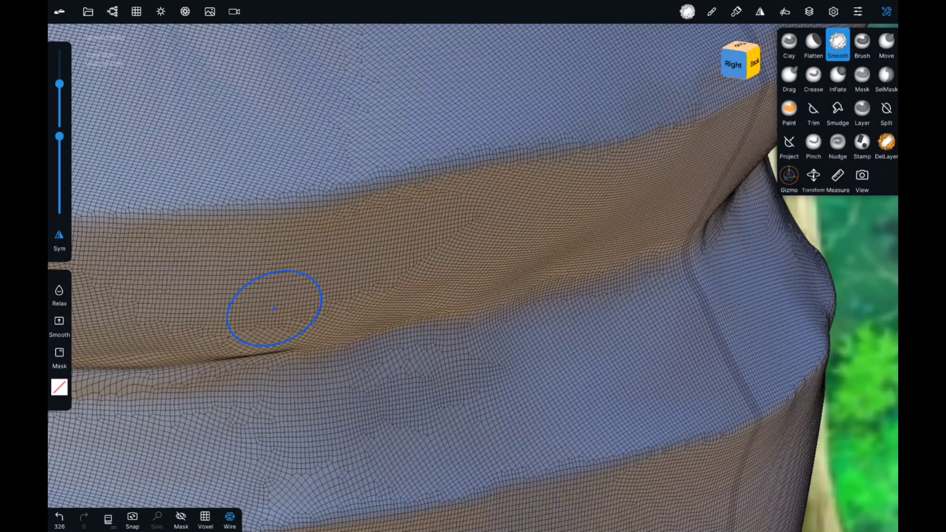
- Smooth the band's lower edge, boundary and grooves where the band meets the body
middle_click_drag(274, 308, 298, 299)
mouse_move(466, 299)
left_mouse_down()
mouse_move(306, 296)
mouse_move(285, 254)
left_mouse_up()
scroll(306, 296, "down", 3)
scroll(285, 253, "up", 3)
left_click_drag(391, 372, 732, 337)
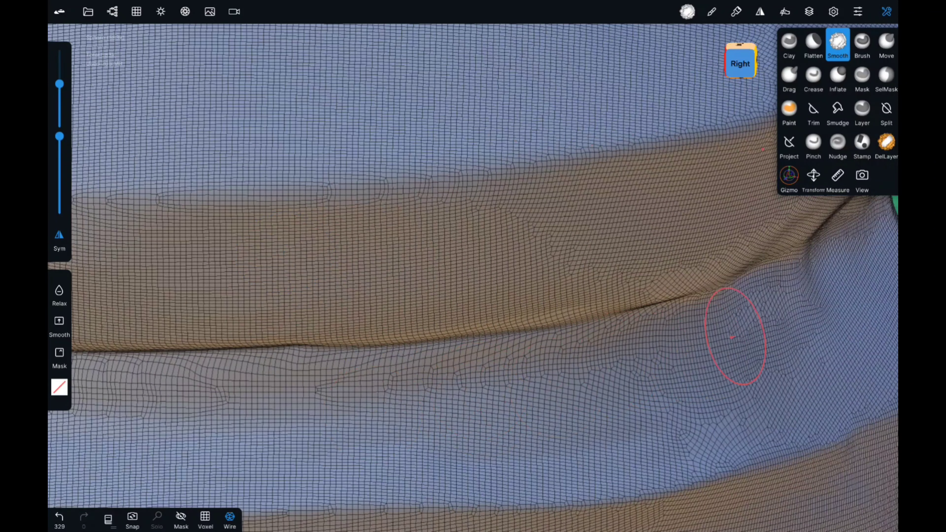
middle_click_drag(747, 403, 410, 373)
left_click_drag(410, 373, 292, 418)
middle_click_drag(224, 373, 501, 295)
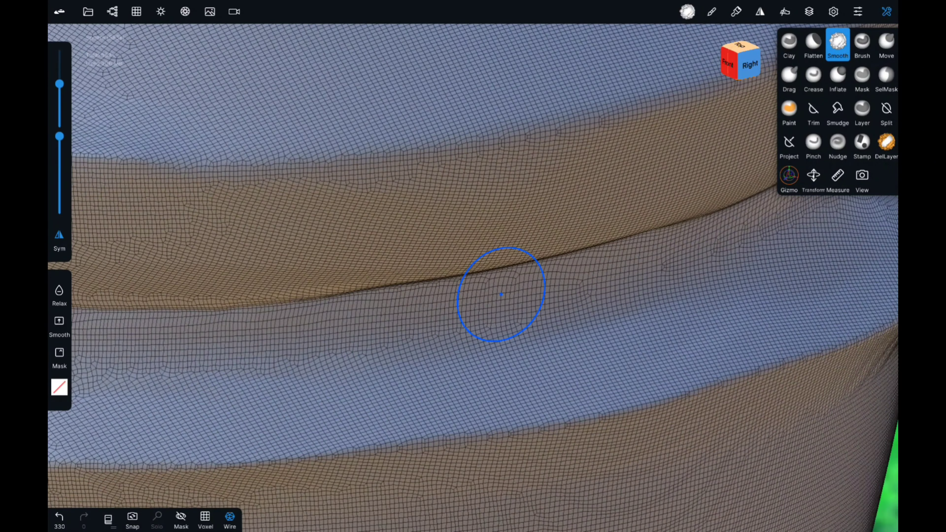
left_click_drag(410, 321, 228, 403)
middle_click_drag(227, 403, 380, 360)
left_click_drag(380, 360, 169, 328)
mouse_move(168, 328)
middle_mouse_down()
mouse_move(522, 410)
mouse_move(289, 363)
middle_mouse_up()
- Flatten and move the fold under the band into a cleaner outline
left_click(813, 43)
left_click_drag(290, 363, 290, 338)
middle_click_drag(290, 338, 431, 349)
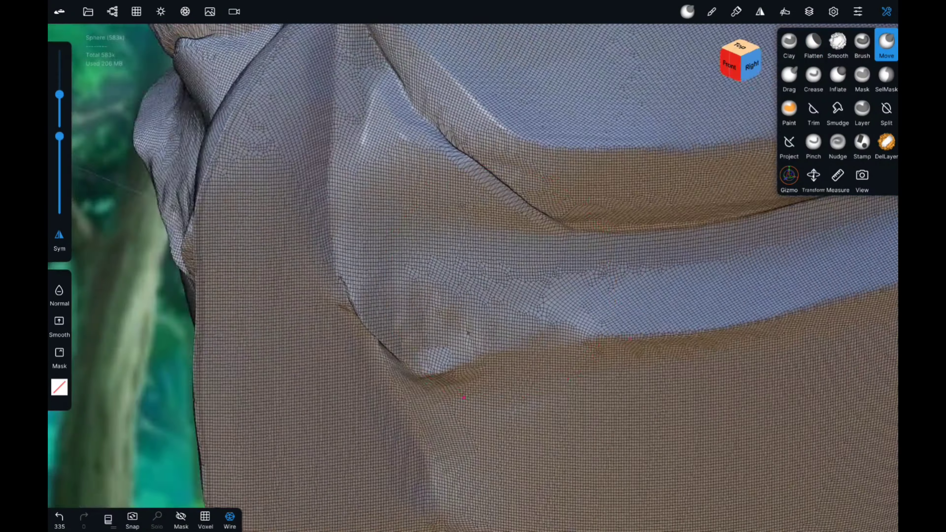
left_click(887, 43)
mouse_move(447, 357)
left_mouse_down()
mouse_move(430, 349)
mouse_move(477, 317)
left_mouse_up()
mouse_move(484, 335)
middle_mouse_down()
mouse_move(373, 261)
mouse_move(485, 224)
middle_mouse_up()
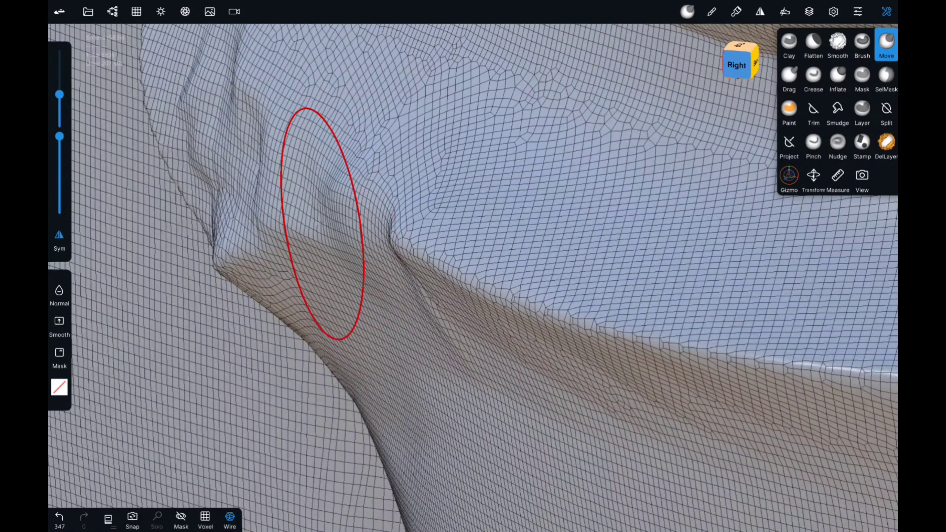
left_click_drag(260, 149, 209, 261)
- Smooth the reshaped fold, the ridge side and lumps on the front surface
left_click(838, 43)
left_click_drag(208, 75, 261, 167)
middle_click_drag(261, 168, 409, 224)
mouse_move(410, 141)
left_mouse_down()
mouse_move(349, 212)
mouse_move(527, 146)
mouse_move(363, 233)
left_mouse_up()
middle_click_drag(363, 232, 476, 412)
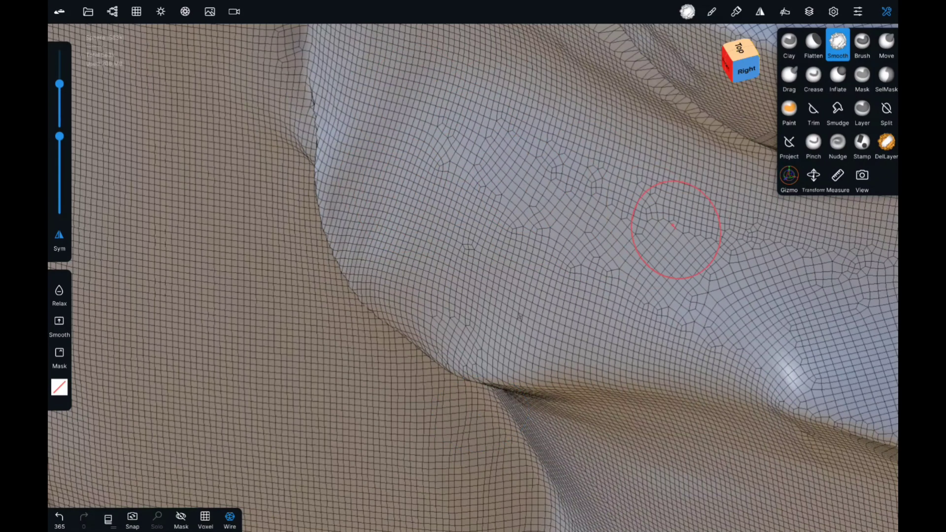
mouse_move(672, 226)
middle_mouse_down()
mouse_move(414, 365)
mouse_move(503, 190)
middle_mouse_up()
left_click_drag(503, 190, 438, 322)
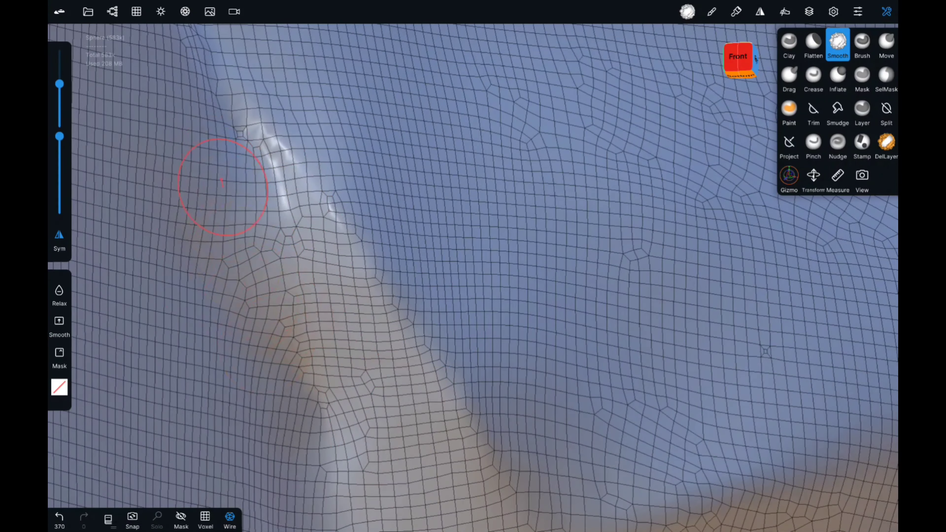
middle_click_drag(223, 186, 554, 270)
left_click_drag(554, 271, 359, 412)
middle_click_drag(359, 411, 422, 263)
left_click_drag(423, 264, 708, 237)
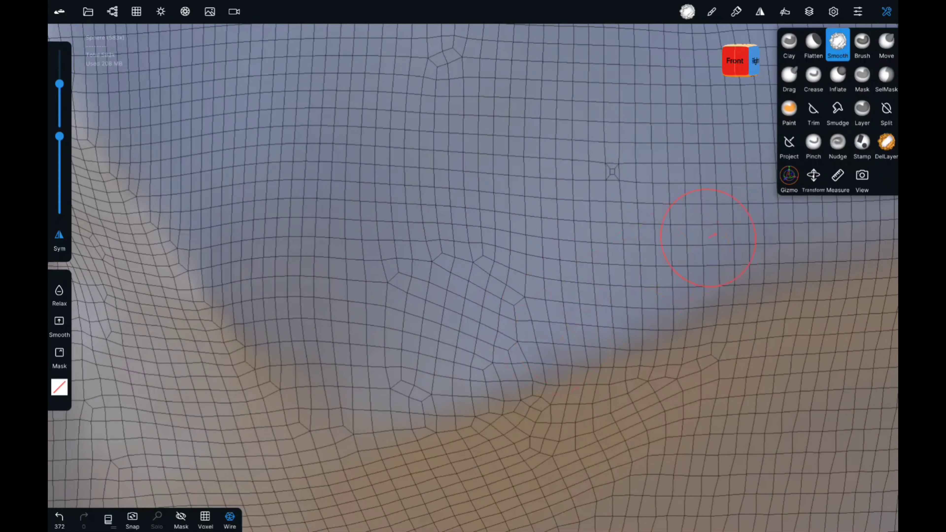
- Flatten the side of the body and smooth the front and band areas
left_click(454, 363)
middle_click_drag(579, 90, 757, 391)
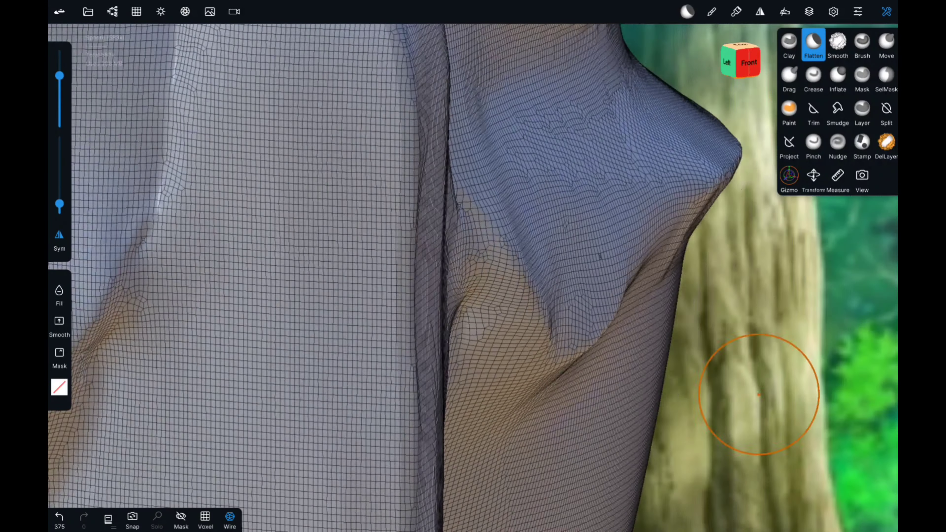
left_click_drag(757, 390, 644, 355, "shift")
mouse_move(644, 355)
middle_mouse_down()
mouse_move(481, 190)
mouse_move(465, 232)
mouse_move(296, 169)
middle_mouse_up()
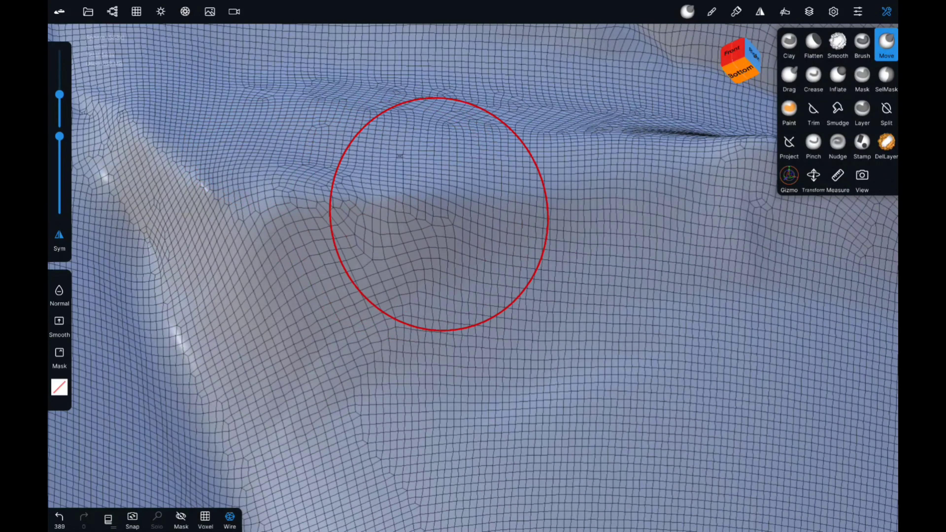
mouse_move(693, 190)
middle_mouse_down("shift")
mouse_move(671, 398)
mouse_move(393, 352)
middle_mouse_up("shift")
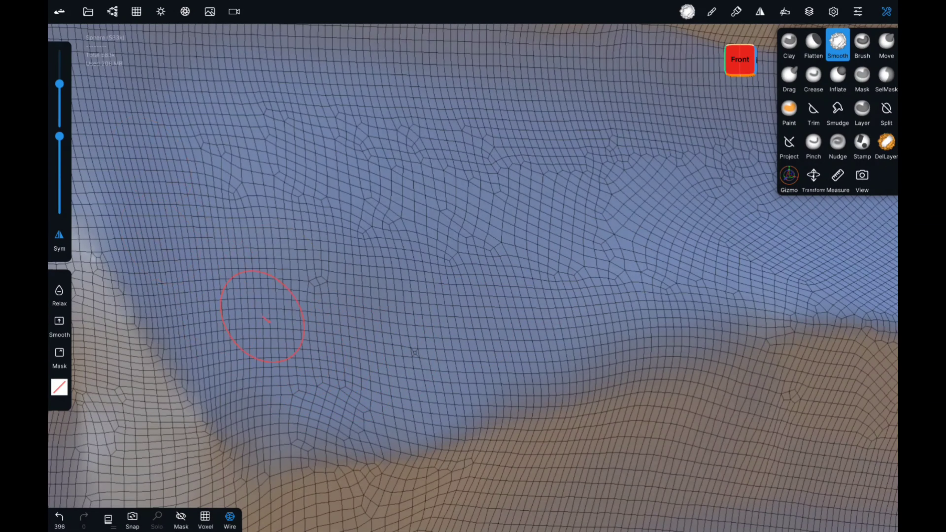
mouse_move(625, 228)
middle_mouse_down("shift")
mouse_move(663, 296)
mouse_move(222, 232)
mouse_move(543, 338)
middle_mouse_up("shift")
left_click_drag(507, 270, 425, 261)
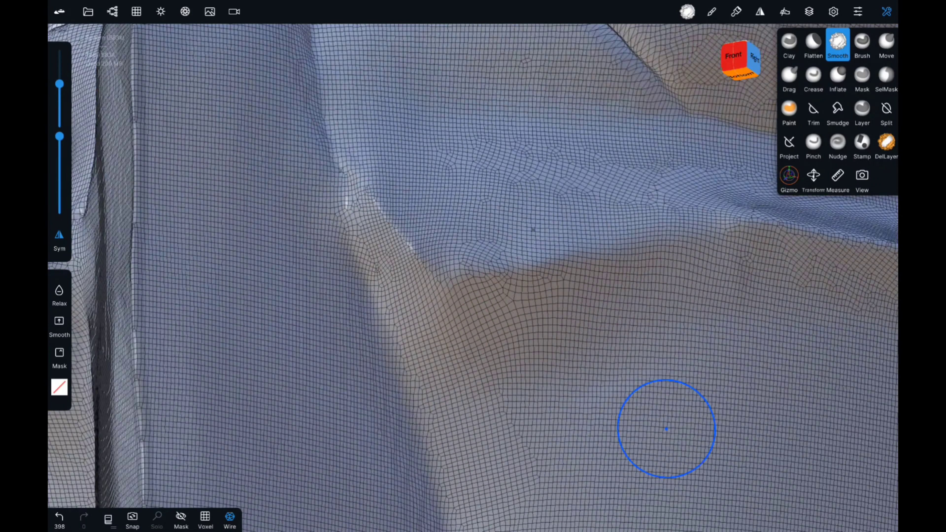
mouse_move(666, 430)
middle_mouse_down()
mouse_move(719, 337)
mouse_move(262, 184)
middle_mouse_up()
left_click(262, 184)
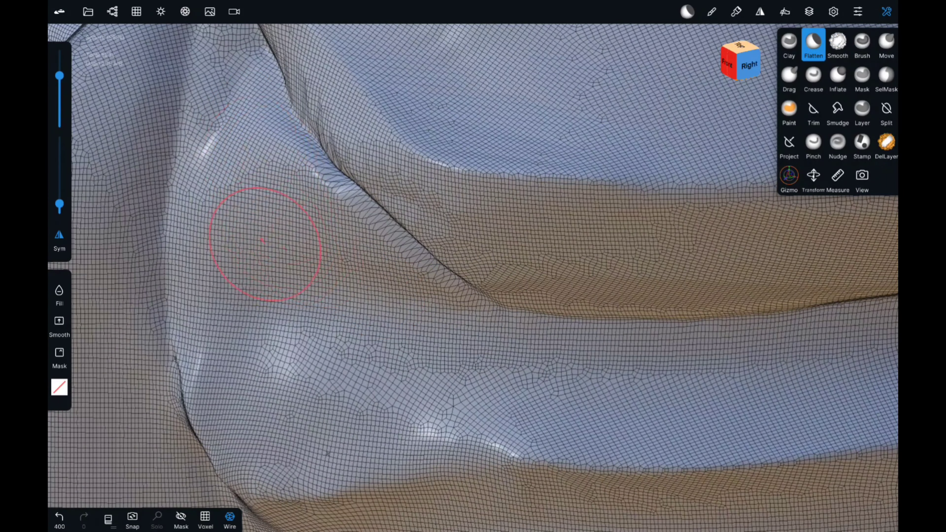
- Flatten the upper-left body near the ridge, then inflate the fold around the beak ridge
left_click_drag(341, 363, 291, 209)
left_click_drag(290, 209, 231, 157)
middle_click_drag(231, 156, 596, 328)
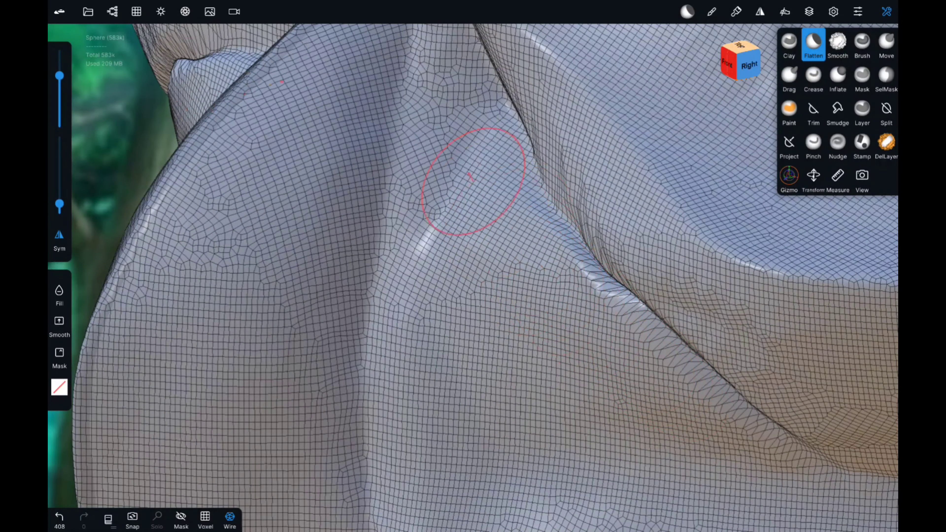
left_click_drag(470, 178, 482, 334)
middle_click_drag(482, 334, 769, 325)
left_click_drag(59, 122, 60, 50)
mouse_move(541, 337)
left_mouse_down()
mouse_move(566, 296)
mouse_move(625, 370)
mouse_move(545, 401)
mouse_move(507, 221)
left_mouse_up()
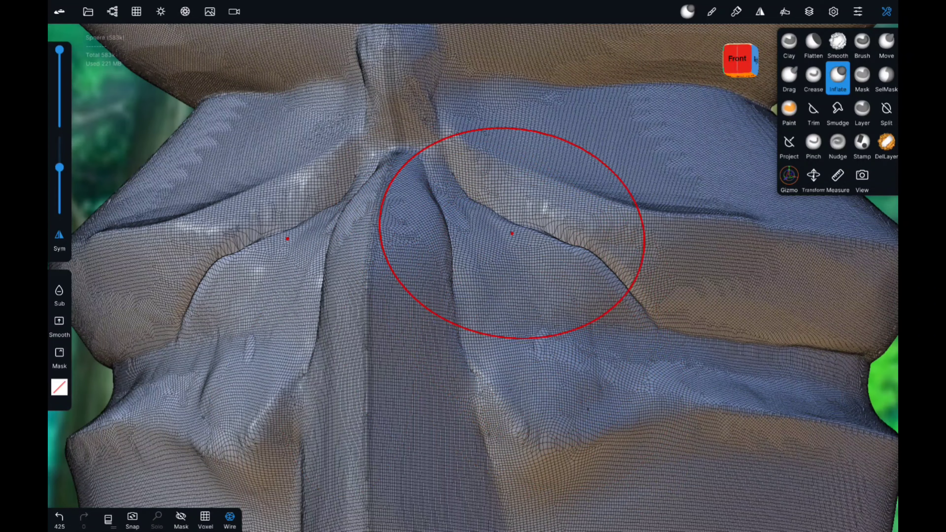
- With a smaller Smooth brush, soften the fold on the right side and the rough band mesh
left_click(838, 43)
middle_click_drag(507, 222, 633, 261)
left_click_drag(60, 168, 59, 136)
mouse_move(645, 337)
left_mouse_down()
mouse_move(720, 338)
mouse_move(645, 359)
left_mouse_up()
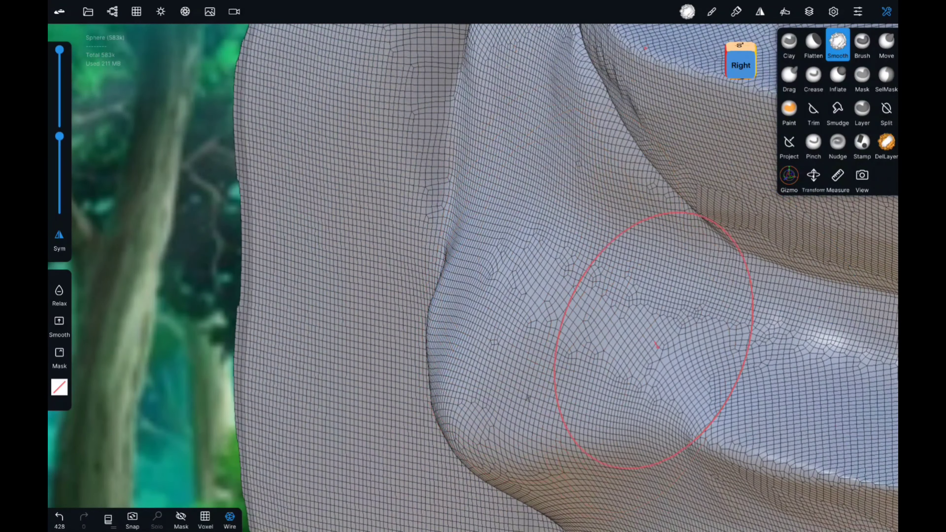
mouse_move(644, 360)
middle_mouse_down()
mouse_move(623, 391)
mouse_move(782, 401)
mouse_move(652, 368)
middle_mouse_up()
scroll(651, 368, "up", 5)
left_click_drag(652, 368, 692, 220)
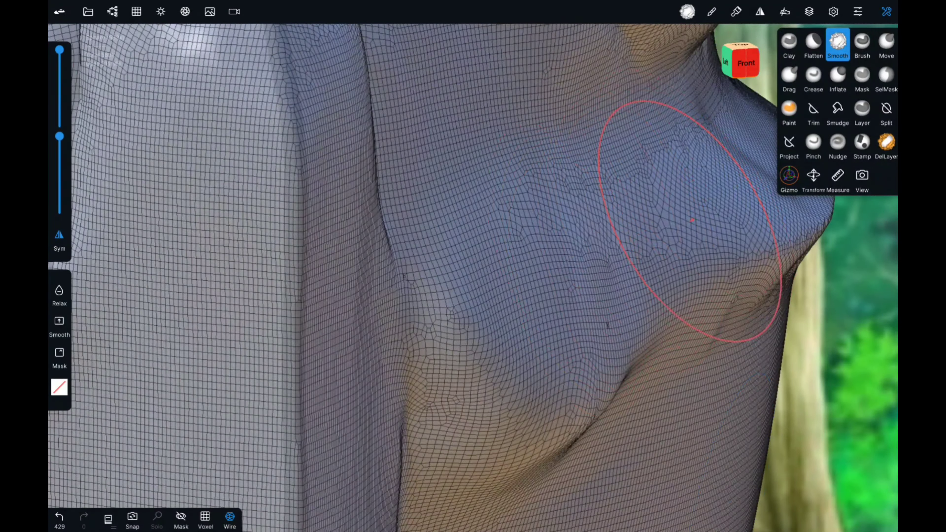
middle_click_drag(596, 252, 480, 320)
left_click_drag(480, 321, 437, 425)
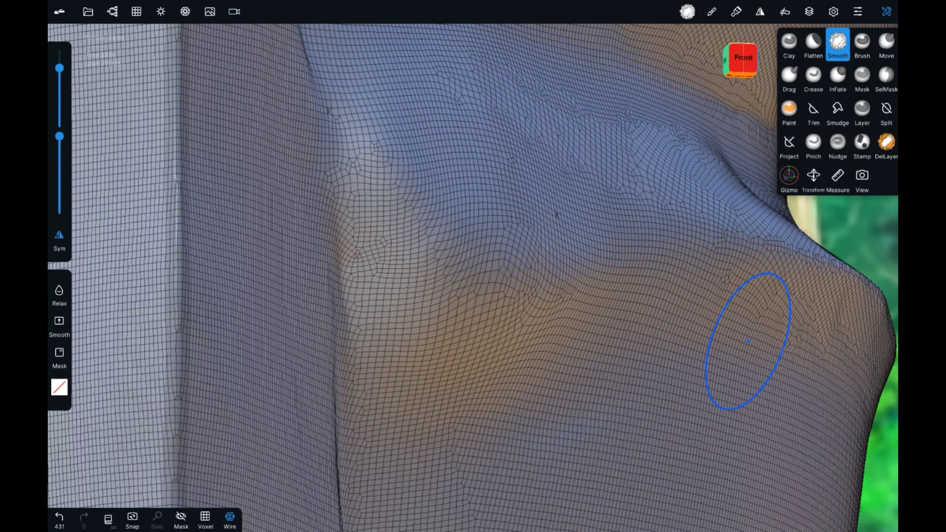
- Crease the upper and lower band edges to sharpen the band folds
left_click(886, 43)
left_click_drag(603, 253, 485, 373)
middle_click_drag(484, 373, 634, 299)
left_click(838, 42)
left_click_drag(685, 209, 641, 335)
left_click(813, 76)
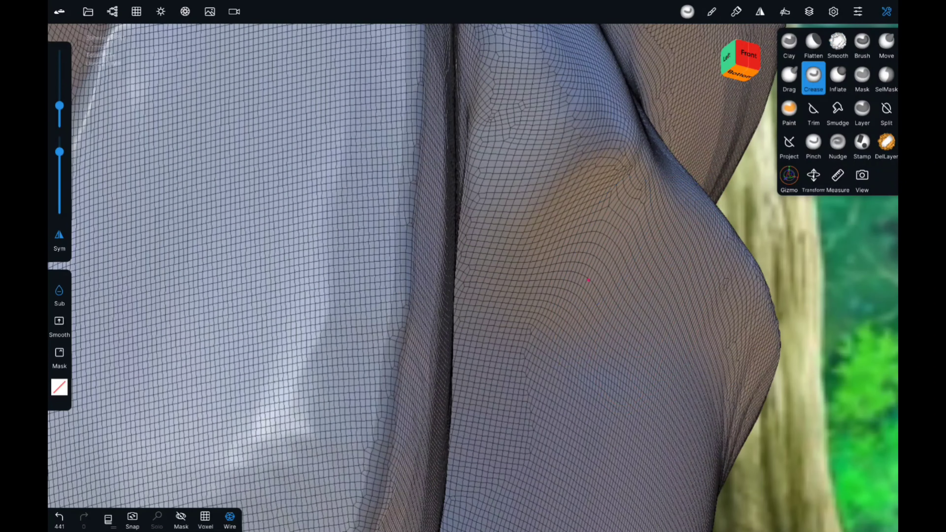
middle_click_drag(589, 280, 437, 253)
middle_click_drag(593, 238, 597, 350)
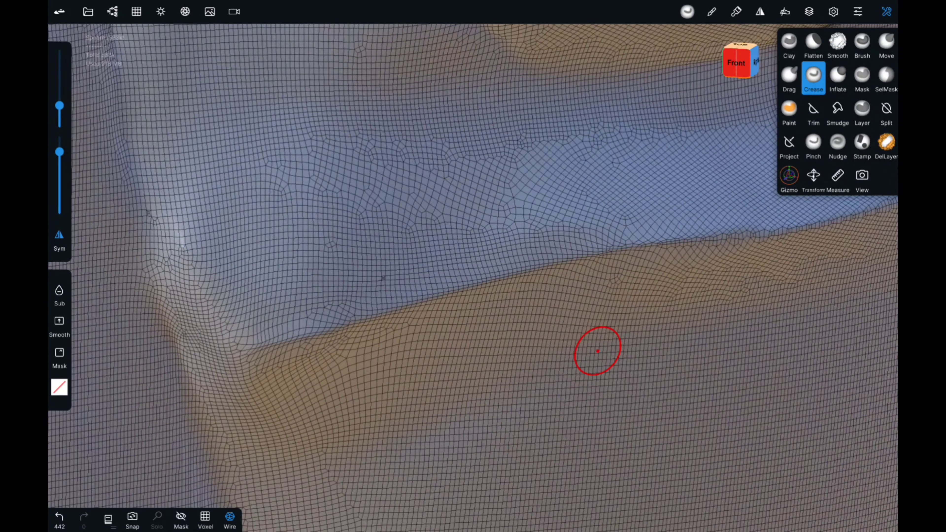
left_click_drag(231, 354, 127, 159)
mouse_move(127, 159)
middle_mouse_down()
mouse_move(612, 218)
mouse_move(561, 278)
mouse_move(328, 296)
middle_mouse_up()
- Smooth the bumpy mesh around the fold, beside the crease and on the lower left band
left_click(837, 42)
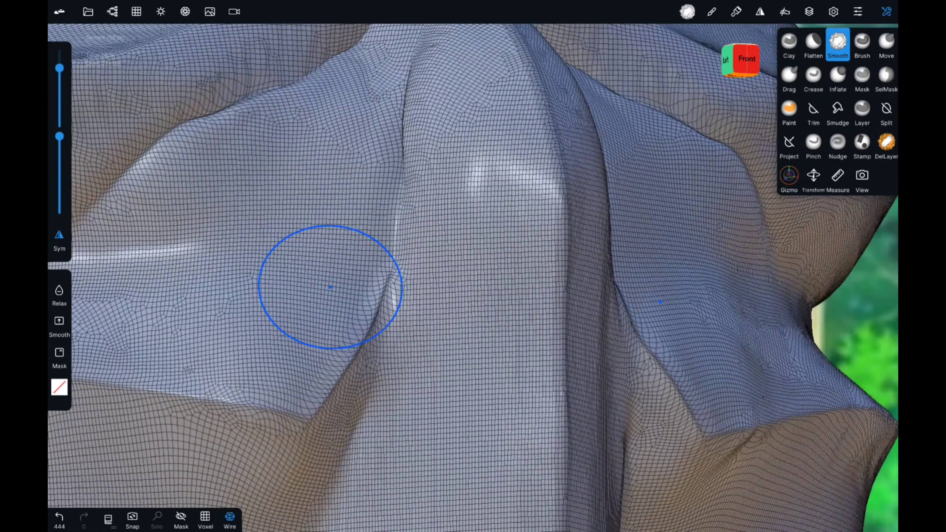
left_click_drag(485, 164, 222, 307)
middle_click_drag(222, 306, 670, 334)
scroll(670, 333, "up", 3)
left_click_drag(540, 354, 573, 256)
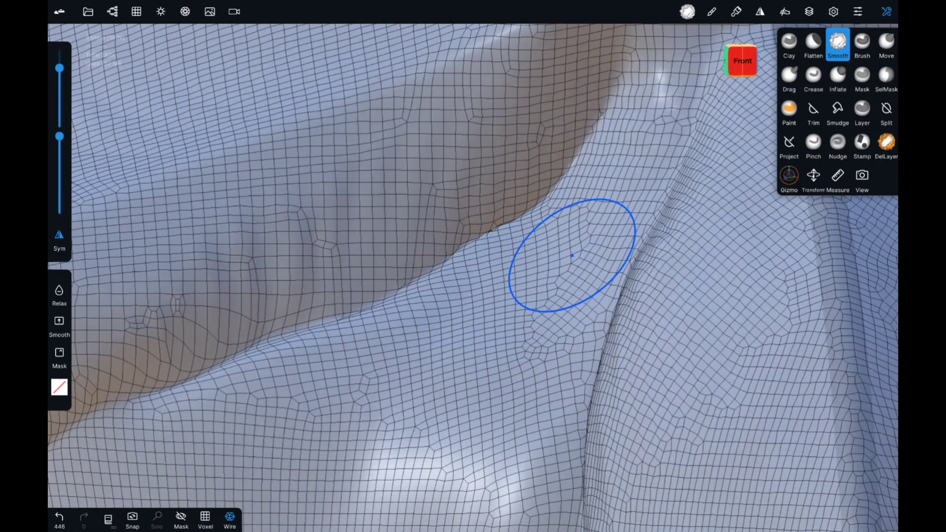
mouse_move(536, 353)
left_mouse_down()
mouse_move(655, 116)
mouse_move(580, 189)
left_mouse_up()
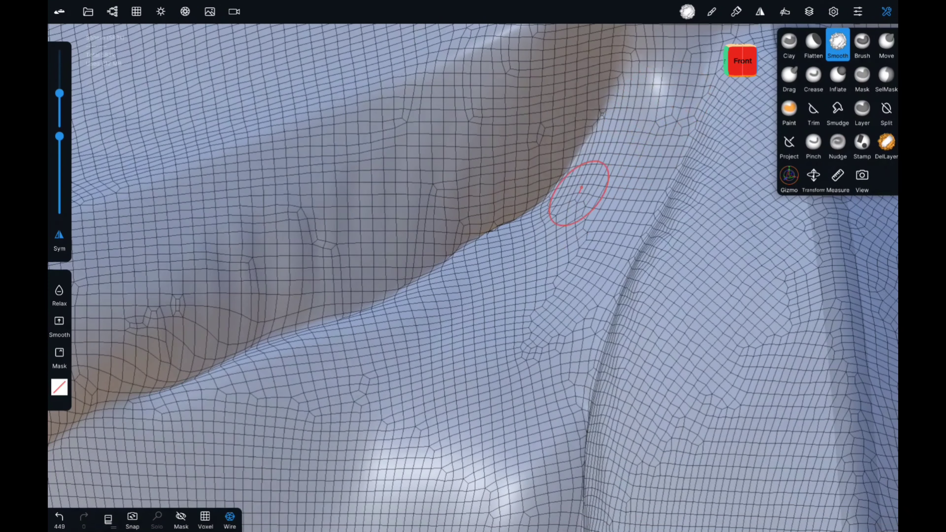
left_click_drag(499, 165, 148, 349)
middle_click_drag(148, 348, 274, 312)
left_click_drag(275, 313, 271, 254)
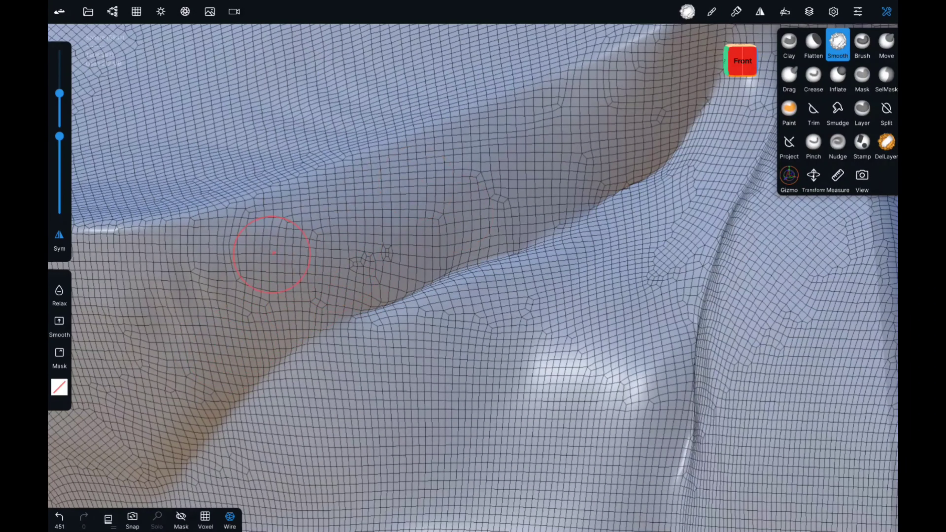
middle_click_drag(603, 128, 639, 331)
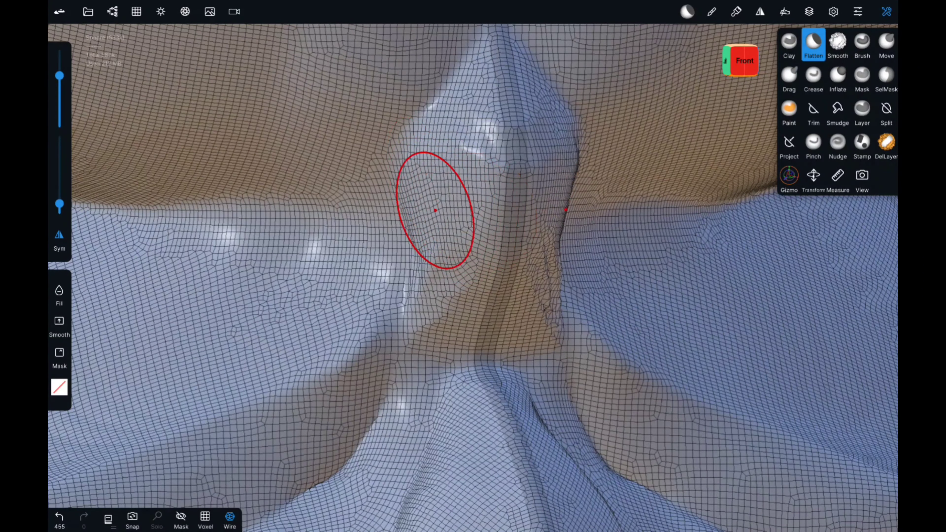
- Flatten the central ridge face and the left band faces, viewed from above and below
left_click_drag(451, 223, 464, 237)
middle_click_drag(465, 237, 404, 150)
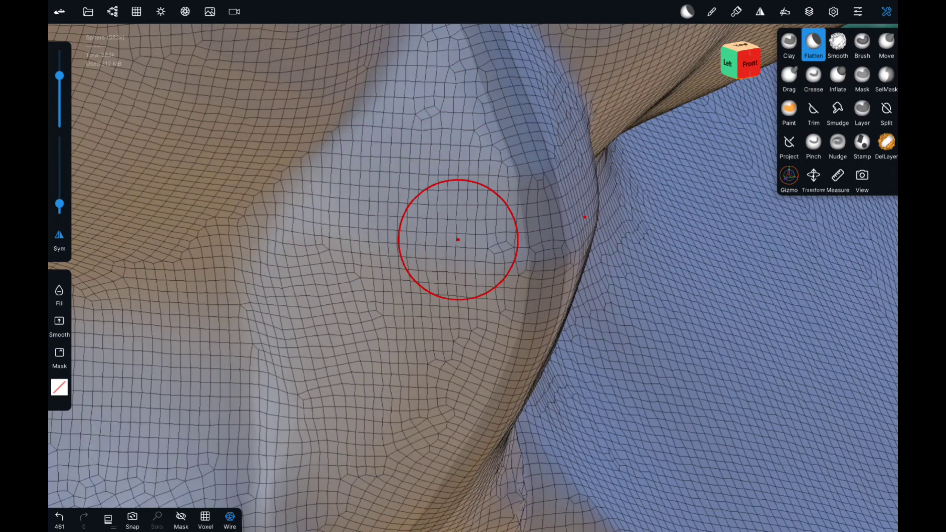
middle_click_drag(458, 240, 328, 254)
mouse_move(328, 254)
left_mouse_down()
mouse_move(253, 328)
mouse_move(298, 261)
left_mouse_up()
middle_click_drag(298, 261, 368, 231)
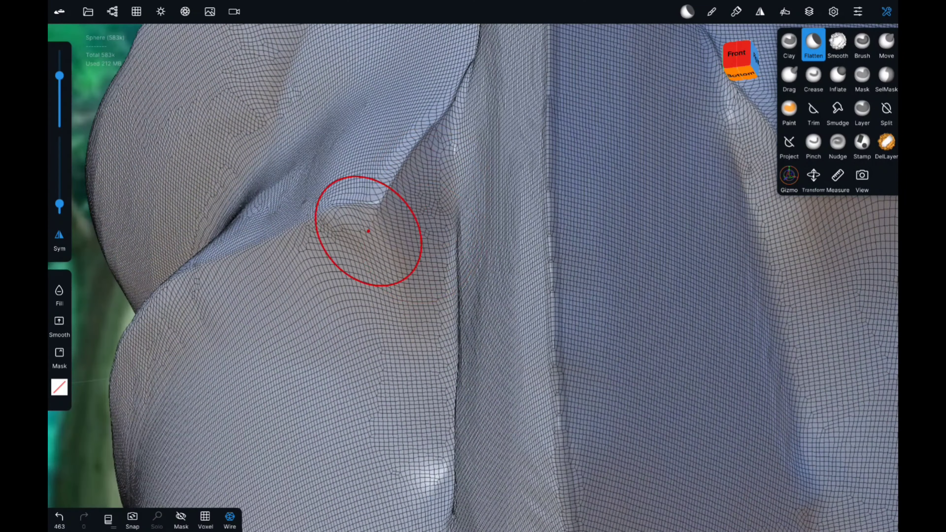
middle_click_drag(424, 161, 243, 286)
left_click_drag(243, 285, 201, 169)
mouse_move(201, 169)
middle_mouse_down()
mouse_move(554, 232)
mouse_move(316, 298)
middle_mouse_up()
left_click_drag(316, 298, 396, 115)
left_click_drag(116, 170, 316, 93)
mouse_move(316, 93)
middle_mouse_down()
mouse_move(372, 170)
mouse_move(494, 190)
middle_mouse_up()
- Smooth and flatten the remaining band fold, then zoom out to the whole cocoon
middle_click_drag(475, 372, 503, 321)
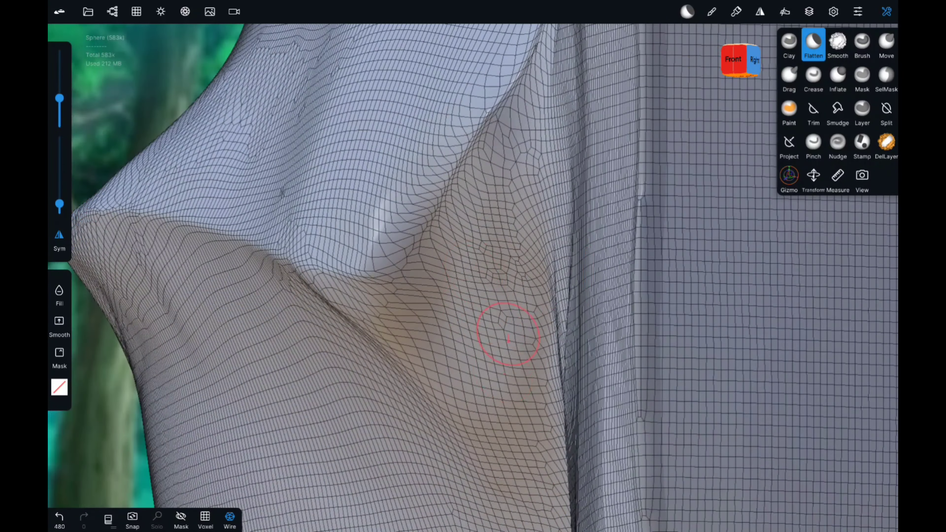
left_click_drag(503, 322, 466, 428, "shift")
mouse_move(466, 429)
middle_mouse_down()
mouse_move(491, 304)
mouse_move(418, 247)
middle_mouse_up()
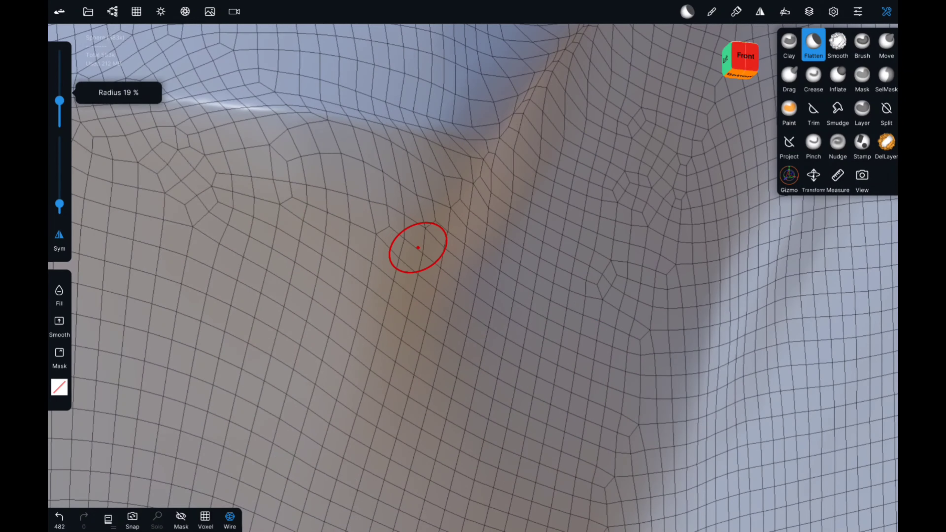
left_click_drag(418, 248, 477, 272)
middle_click_drag(476, 272, 530, 297)
mouse_move(272, 329)
middle_mouse_down()
mouse_move(570, 423)
mouse_move(602, 289)
middle_mouse_up()
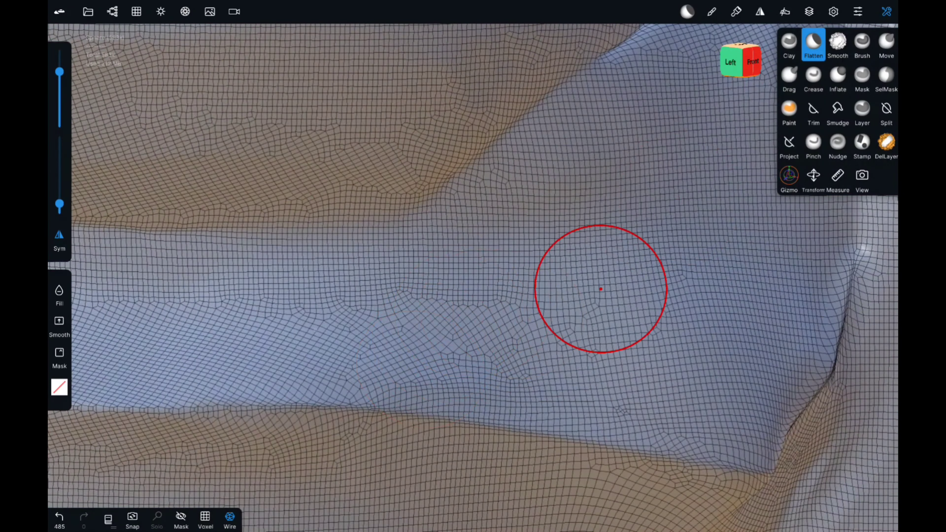
left_click_drag(602, 289, 634, 298)
mouse_move(634, 298)
middle_mouse_down()
mouse_move(572, 317)
mouse_move(507, 232)
mouse_move(507, 444)
middle_mouse_up()
- Hide the wireframe, smooth the band edge near the ridge, and undo a stray crease stroke
left_click(229, 518)
middle_click_drag(447, 400, 586, 191)
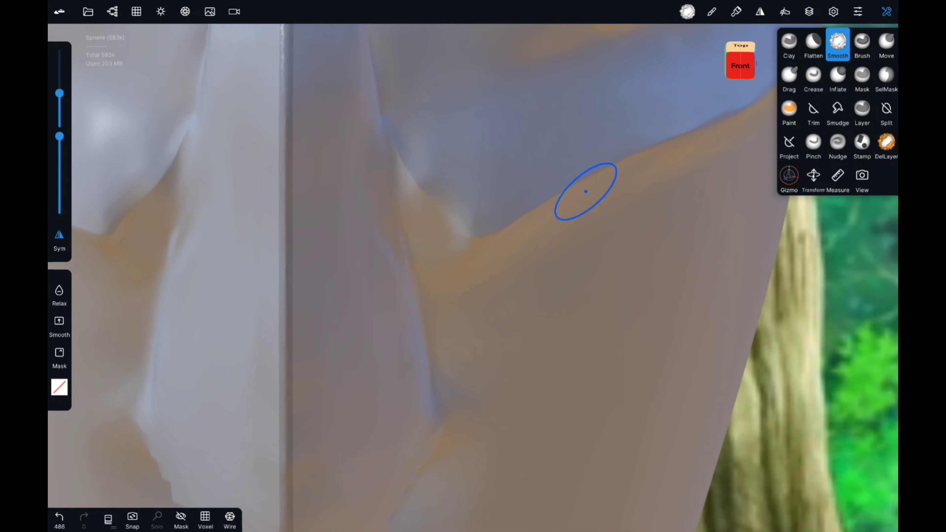
mouse_move(440, 194)
middle_mouse_down()
mouse_move(338, 296)
mouse_move(492, 268)
mouse_move(472, 351)
middle_mouse_up()
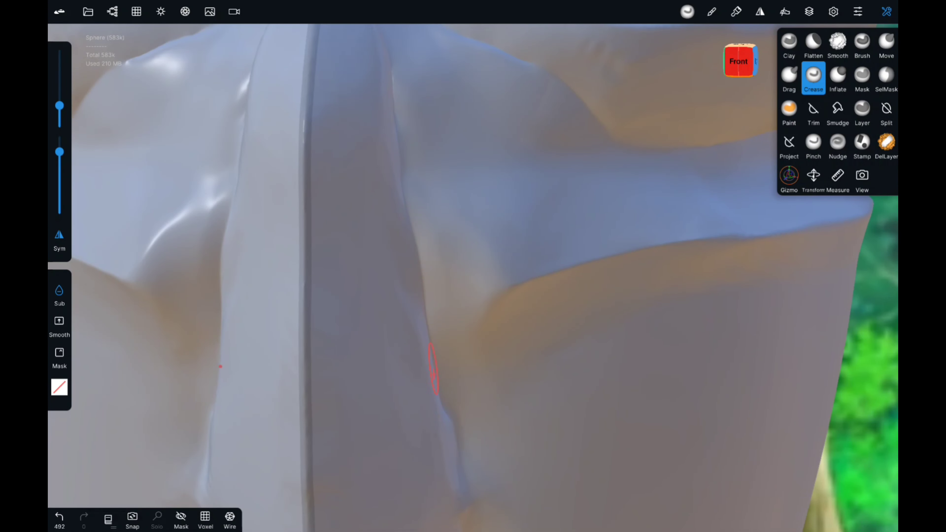
left_click_drag(433, 368, 458, 522)
middle_click_drag(458, 522, 399, 194)
key("ctrl+z")
- Smooth the crease at the ridge tip and flatten the side of the beak ridge
middle_click_drag(400, 150, 487, 165)
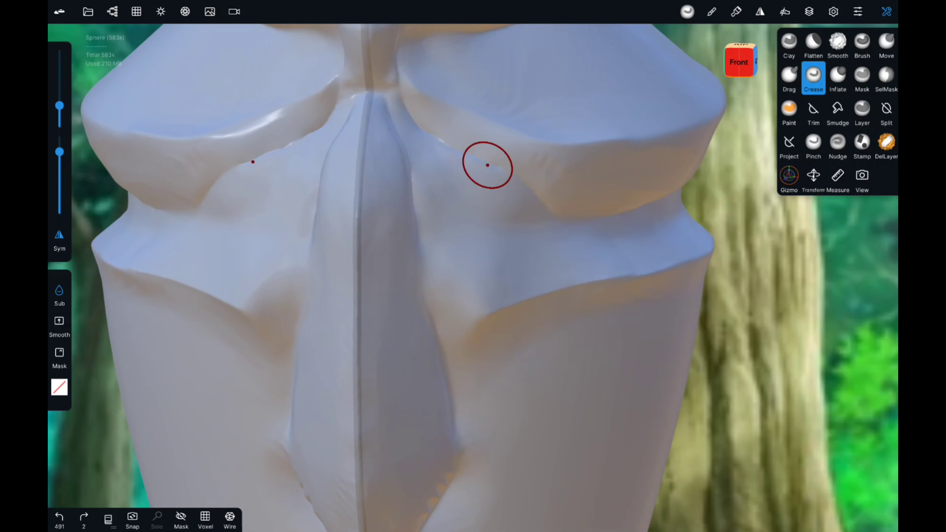
scroll(454, 327, "down", 3)
mouse_move(428, 314)
left_mouse_down()
mouse_move(454, 328)
mouse_move(424, 334)
left_mouse_up()
scroll(425, 334, "up", 5)
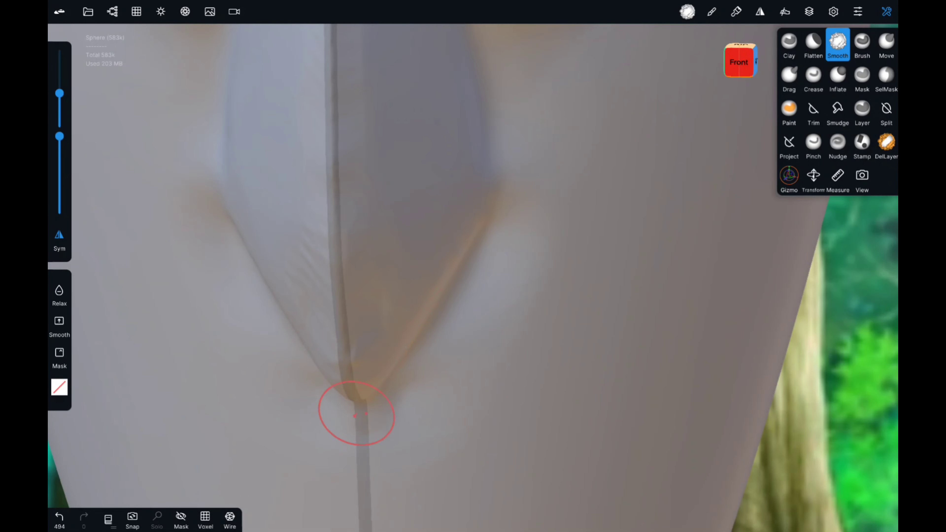
scroll(357, 413, "down", 3)
middle_click_drag(403, 264, 373, 359)
mouse_move(373, 360)
left_mouse_down()
mouse_move(386, 323)
mouse_move(288, 75)
left_mouse_up()
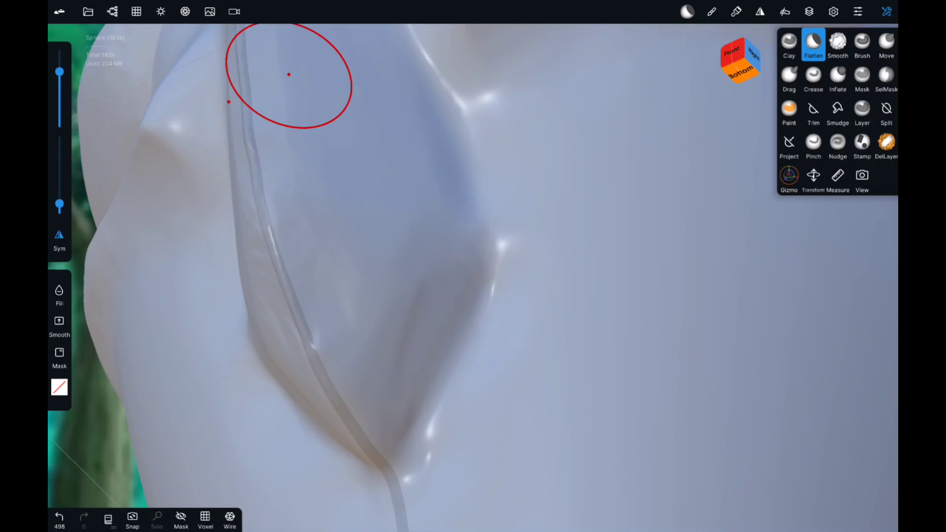
- Crease the bottom of the central ridge into a sharp V-shaped point
mouse_move(289, 75)
middle_mouse_down()
mouse_move(389, 228)
mouse_move(566, 303)
middle_mouse_up()
key("c")
left_click_drag(566, 302, 491, 436)
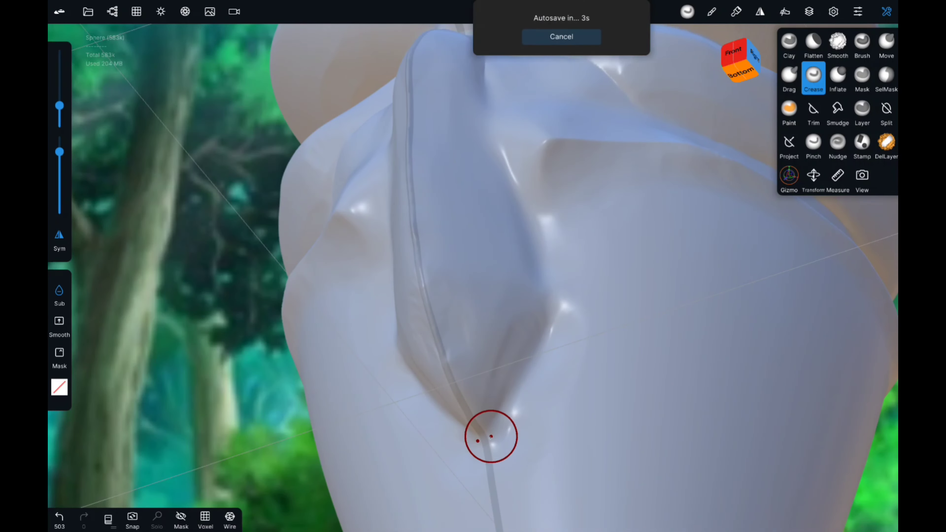
middle_click_drag(573, 285, 503, 53)
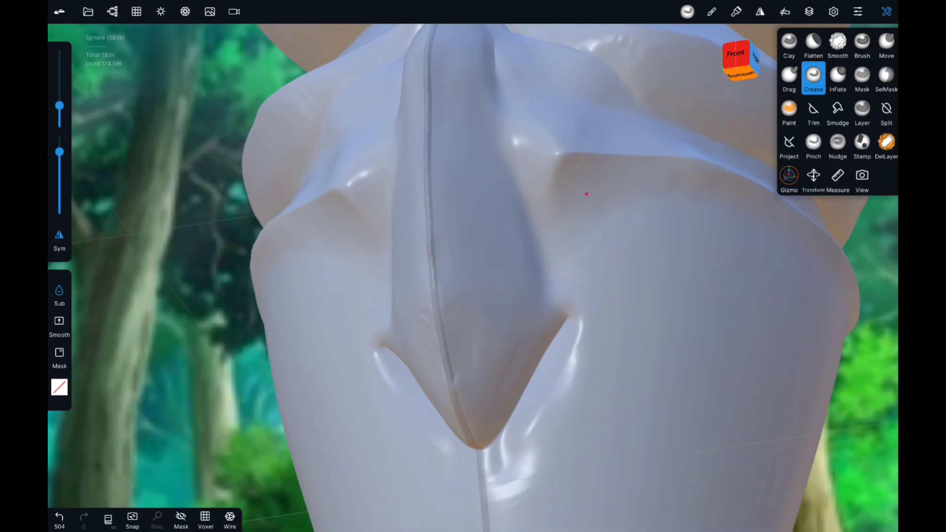
scroll(503, 53, "up", 3)
- Smooth the surface beside the central ridge with the S brush
key("s")
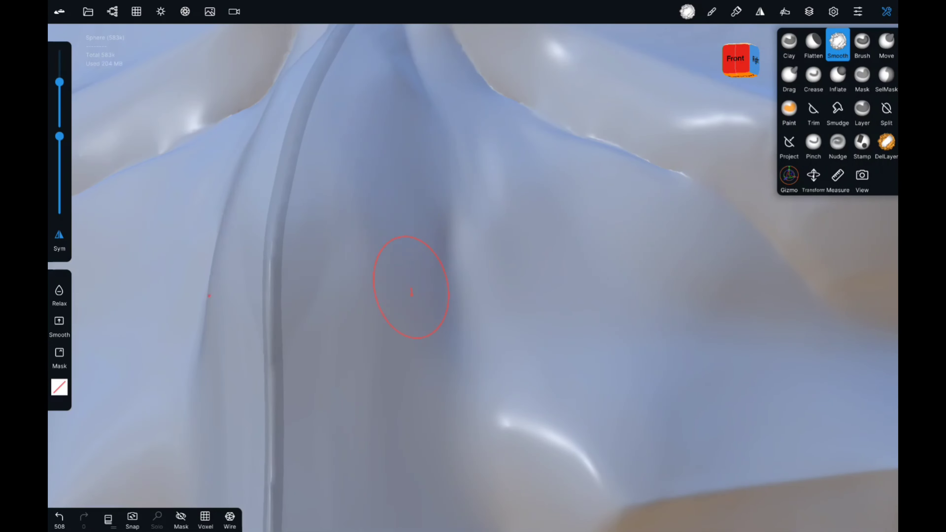
middle_click_drag(346, 406, 373, 261)
left_click_drag(328, 261, 384, 259)
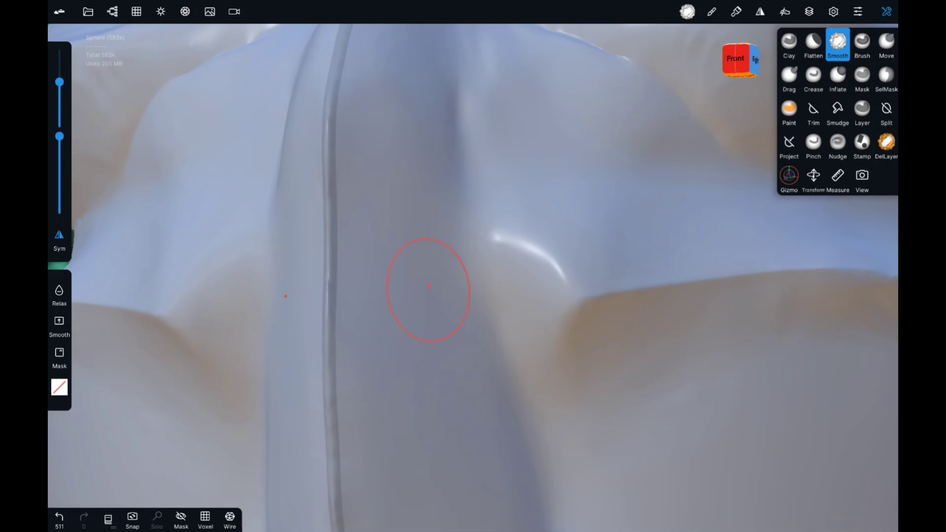
scroll(429, 287, "down", 5)
mouse_move(532, 258)
middle_mouse_down()
mouse_move(556, 387)
mouse_move(407, 201)
middle_mouse_up()
- Use the Move brush to pull the band side flaps and right band edge into shape
scroll(648, 336, "up", 5)
key("g")
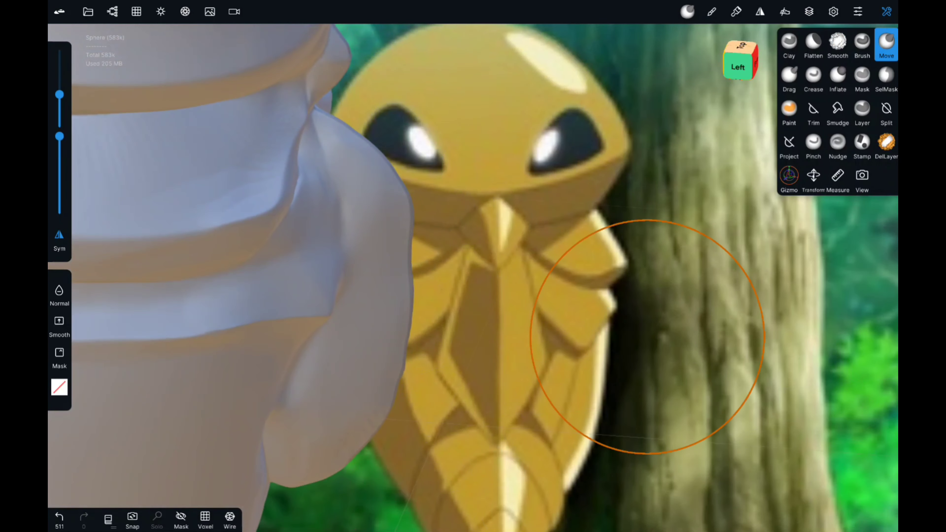
mouse_move(332, 237)
left_mouse_down()
mouse_move(327, 285)
mouse_move(355, 239)
mouse_move(332, 119)
left_mouse_up()
mouse_move(332, 119)
middle_mouse_down()
mouse_move(408, 165)
mouse_move(496, 292)
mouse_move(496, 224)
mouse_move(275, 285)
middle_mouse_up()
left_click_drag(275, 285, 284, 298)
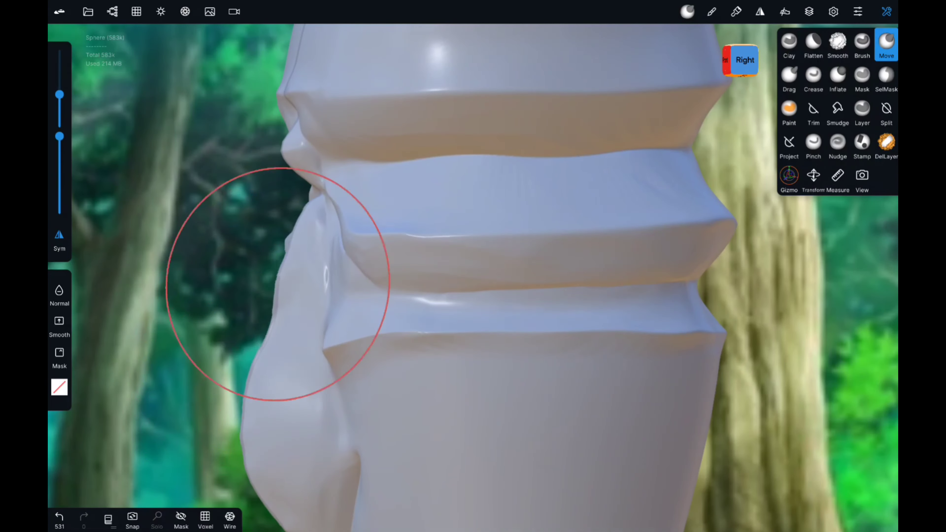
scroll(330, 321, "up", 3)
left_click_drag(330, 321, 369, 169)
- Reshape the band where it meets the ridge and along its underside
mouse_move(369, 168)
middle_mouse_down()
mouse_move(414, 165)
mouse_move(348, 186)
mouse_move(281, 254)
mouse_move(201, 364)
mouse_move(581, 423)
mouse_move(232, 212)
middle_mouse_up()
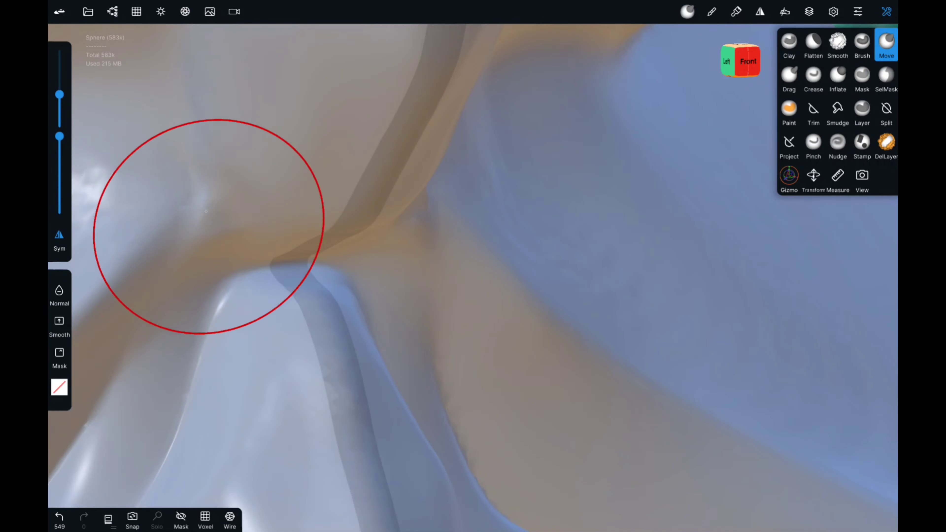
left_click_drag(232, 211, 239, 231)
mouse_move(239, 232)
middle_mouse_down()
mouse_move(468, 297)
mouse_move(507, 144)
middle_mouse_up()
left_click_drag(507, 144, 218, 402)
mouse_move(218, 401)
middle_mouse_down()
mouse_move(528, 349)
mouse_move(477, 355)
mouse_move(364, 79)
middle_mouse_up()
- Deepen the crease beside the ridge and push the adjacent band edge into place
left_click(813, 76)
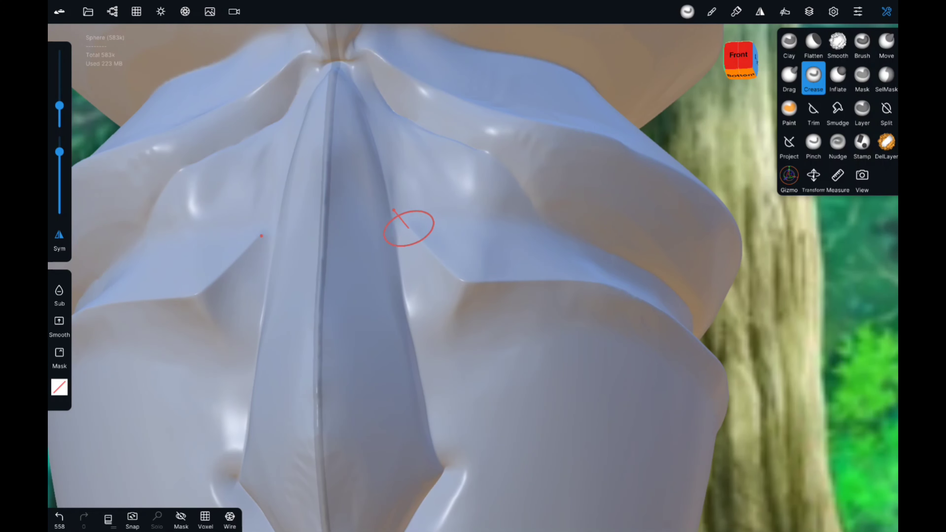
middle_click_drag(387, 194, 383, 291)
mouse_move(382, 292)
left_mouse_down()
mouse_move(300, 349)
mouse_move(438, 281)
left_mouse_up()
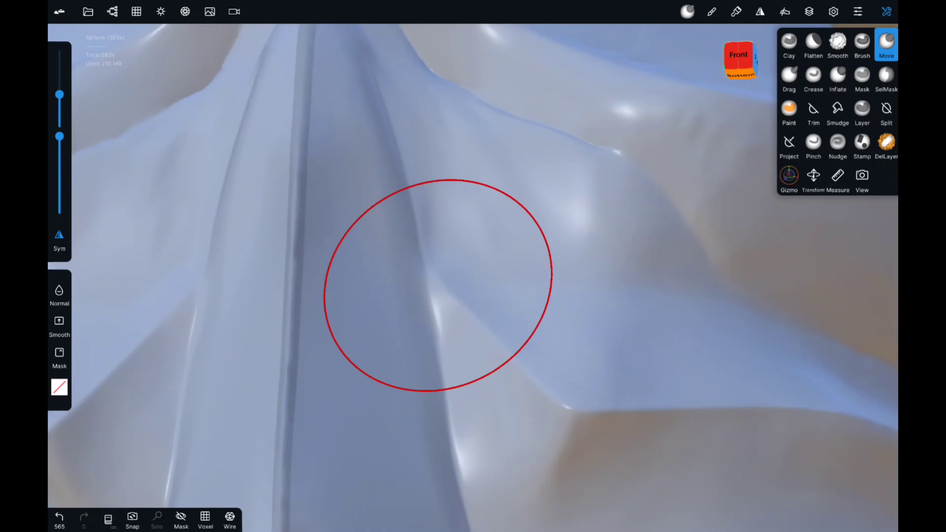
left_click(887, 43)
middle_click_drag(438, 281, 612, 425)
- Smooth the band edge where it meets the ridge
left_click(813, 76)
left_click(838, 43)
scroll(495, 313, "up", 3)
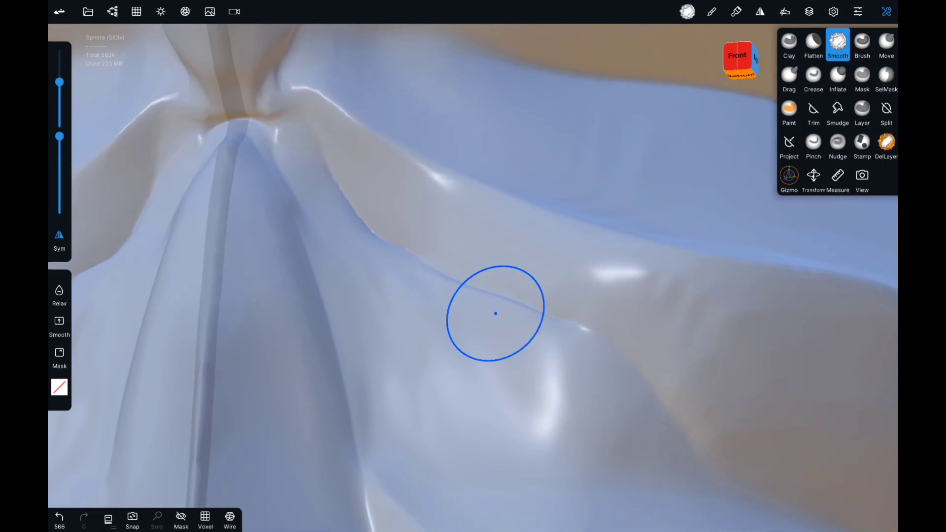
left_click_drag(397, 248, 402, 243)
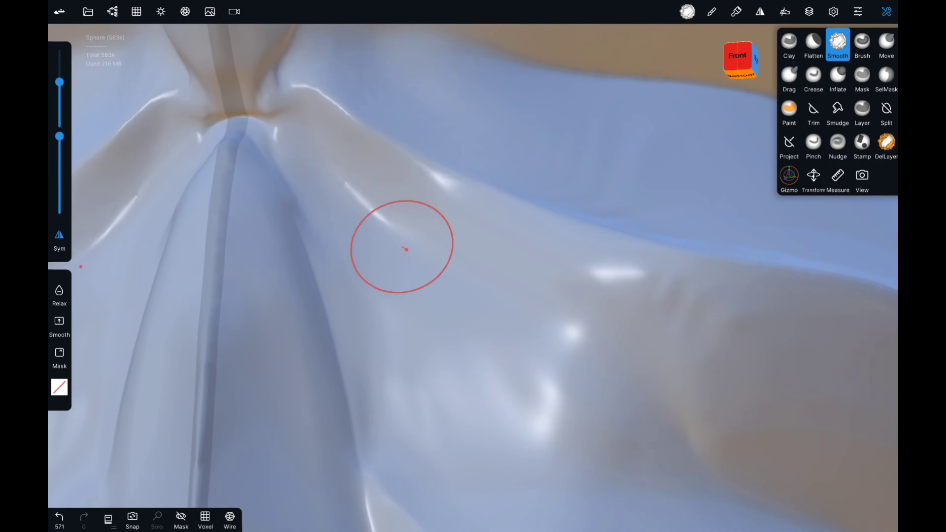
middle_click_drag(401, 243, 589, 305)
middle_click_drag(365, 313, 493, 366)
- Flatten the lower front of the cocoon body from a three-quarter view
scroll(492, 365, "down", 5)
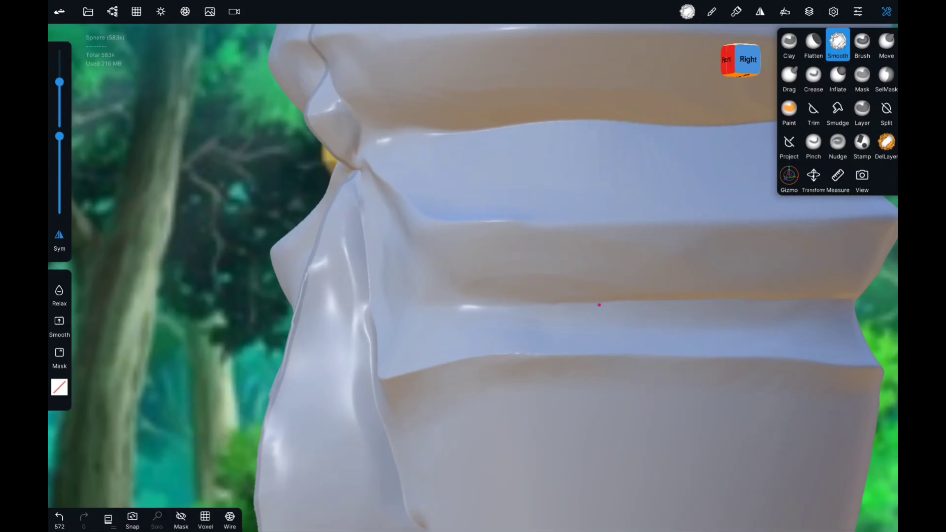
scroll(559, 410, "down", 3)
middle_click_drag(612, 450, 573, 388)
scroll(573, 388, "up", 3)
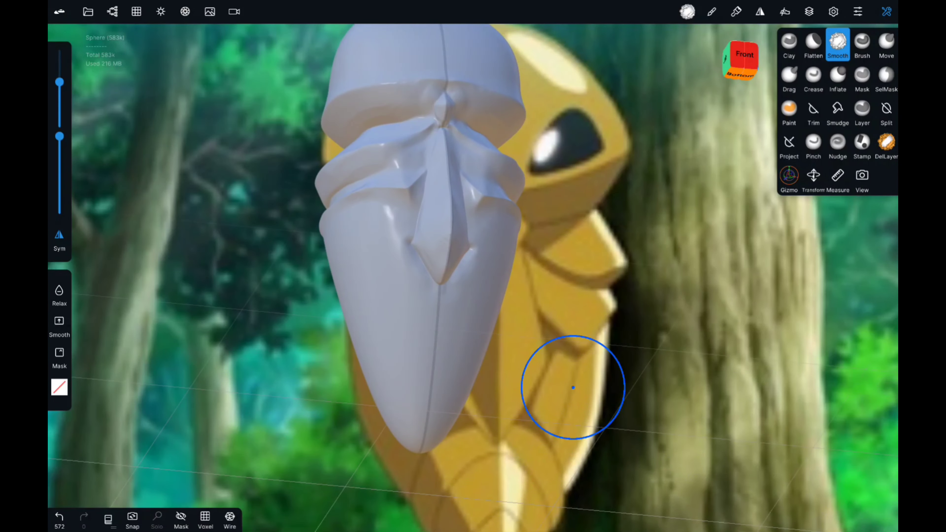
key("f")
scroll(606, 293, "up", 5)
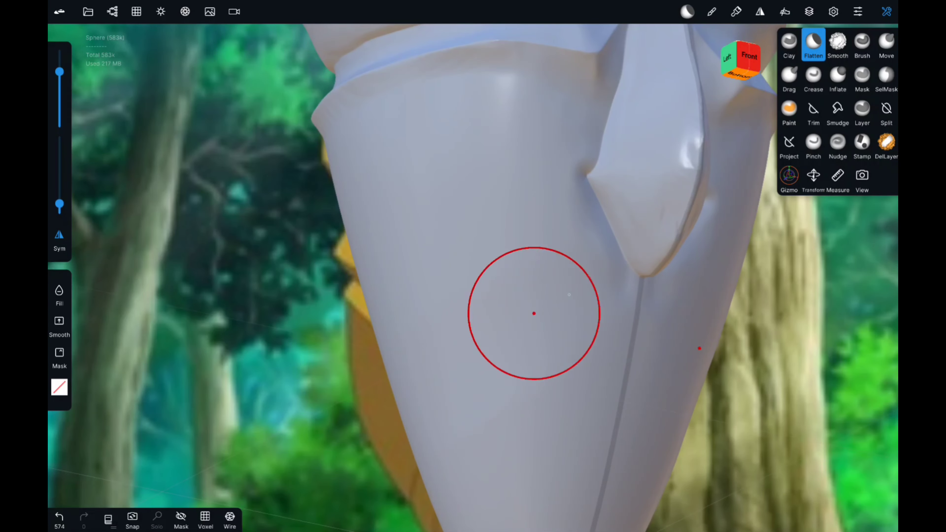
mouse_move(534, 313)
left_mouse_down()
mouse_move(461, 376)
mouse_move(414, 302)
left_mouse_up()
scroll(414, 302, "down", 3)
mouse_move(414, 302)
middle_mouse_down()
mouse_move(659, 249)
mouse_move(672, 271)
mouse_move(606, 507)
middle_mouse_up()
- Inspect the lower body from several sides, then inflate the band between the grooves
key("c")
scroll(616, 131, "up", 5)
middle_click_drag(616, 131, 441, 327)
scroll(592, 194, "up", 3)
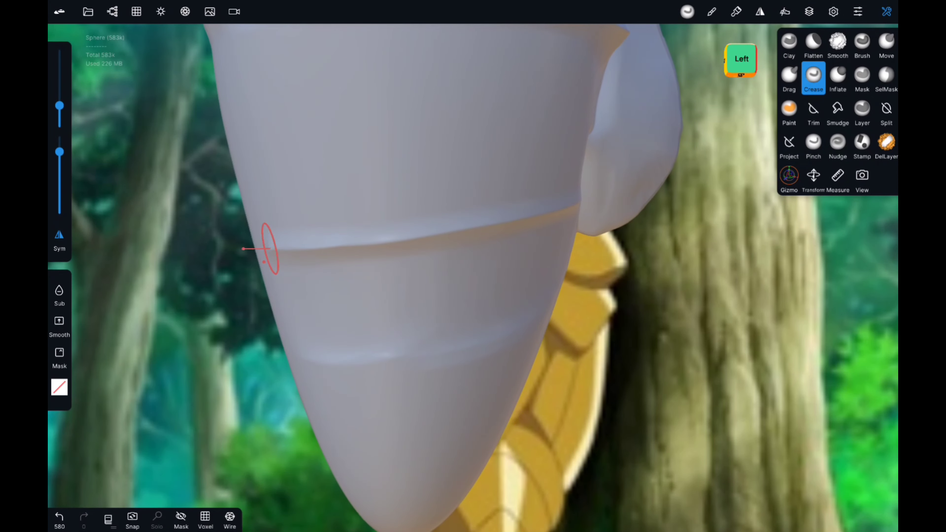
middle_click_drag(270, 248, 607, 401)
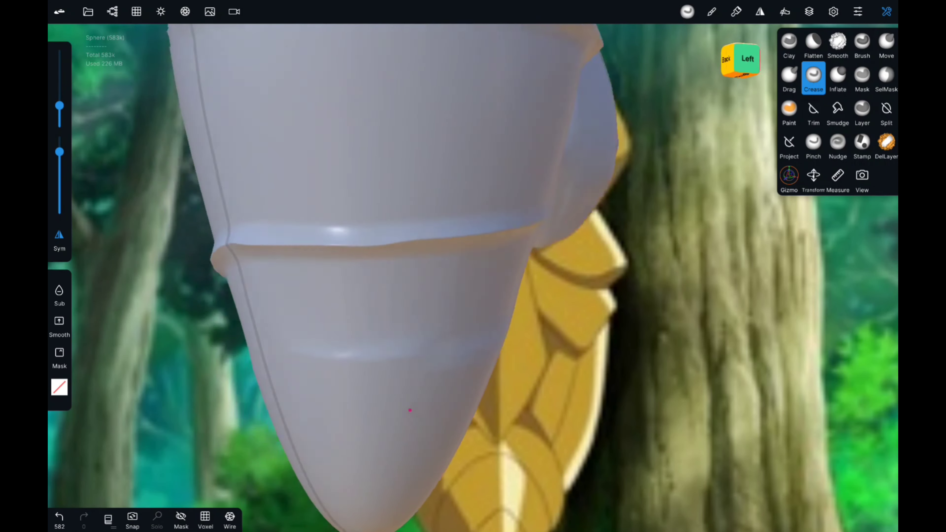
mouse_move(324, 233)
middle_mouse_down()
mouse_move(416, 226)
mouse_move(701, 326)
middle_mouse_up()
scroll(701, 326, "up", 5)
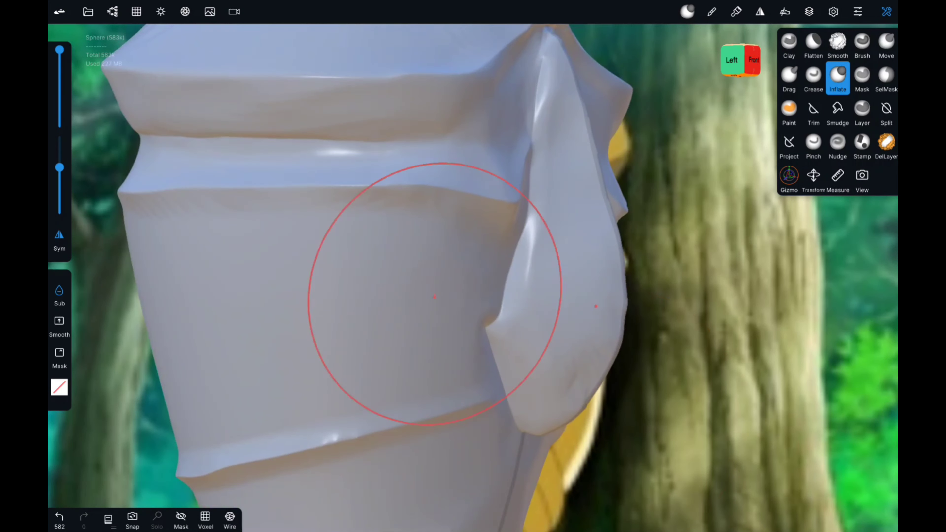
mouse_move(433, 296)
left_mouse_down()
mouse_move(300, 271)
mouse_move(126, 328)
left_mouse_up()
middle_click_drag(126, 328, 489, 396)
mouse_move(490, 397)
left_mouse_down()
mouse_move(281, 243)
mouse_move(444, 344)
left_mouse_up()
scroll(443, 345, "up", 5)
- Push the band edge to reshape its silhouette and smooth the upper band
left_click(887, 44)
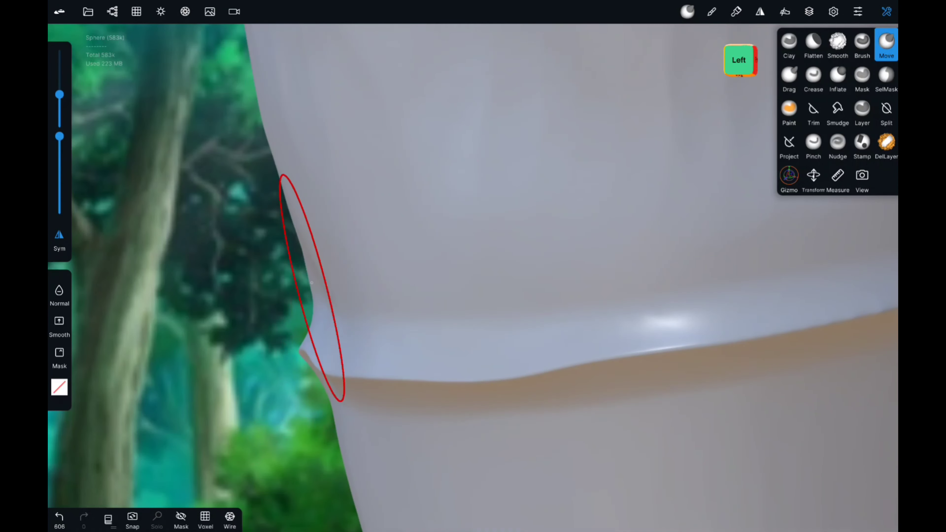
scroll(528, 158, "down", 3)
left_click_drag(380, 186, 478, 291, "shift")
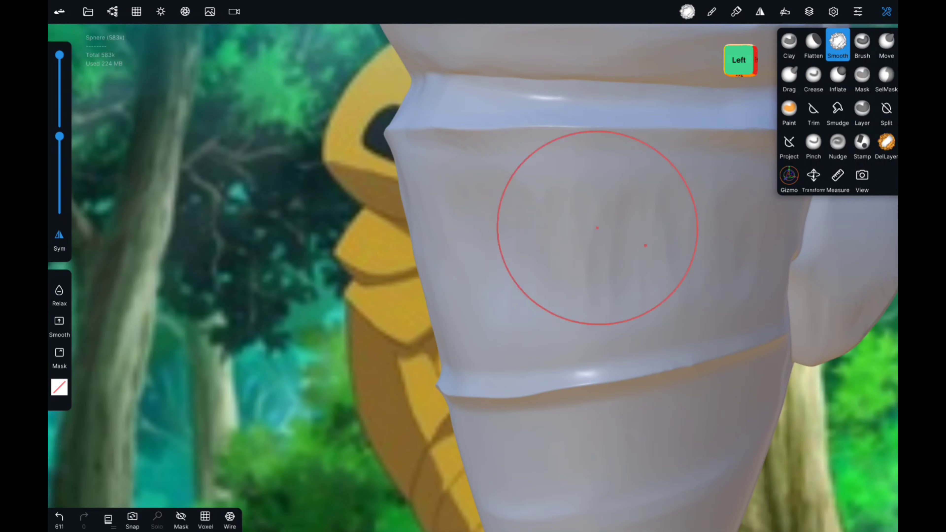
left_click_drag(597, 227, 604, 224)
scroll(613, 426, "up", 3)
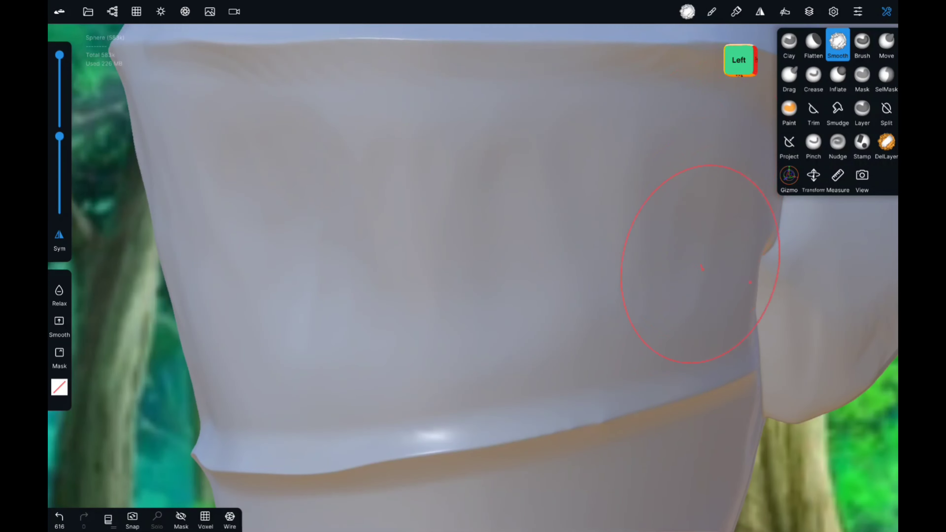
- Smooth rough patches on the band, toggling Wire on and off to check the mesh
left_click_drag(318, 171, 116, 165)
middle_click_drag(117, 165, 402, 261)
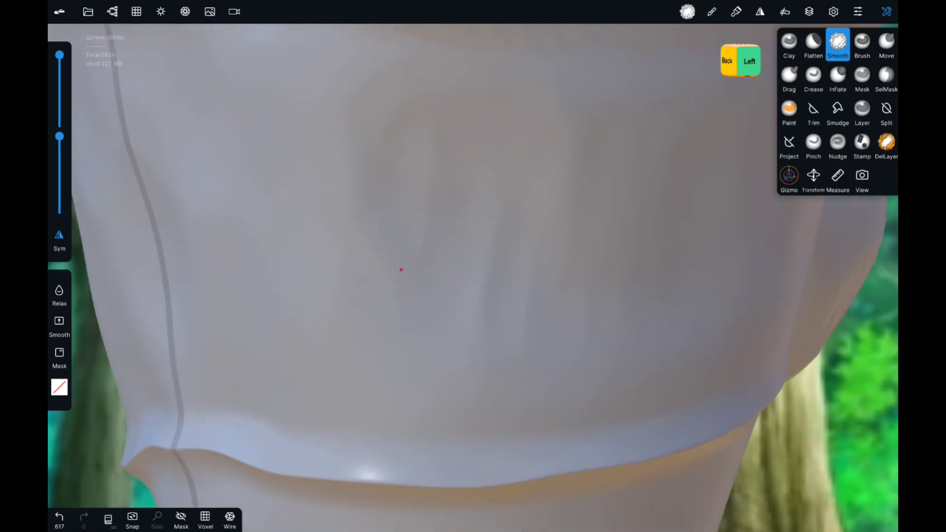
mouse_move(412, 233)
left_mouse_down()
mouse_move(428, 269)
mouse_move(426, 190)
mouse_move(433, 201)
left_mouse_up()
left_click(230, 519)
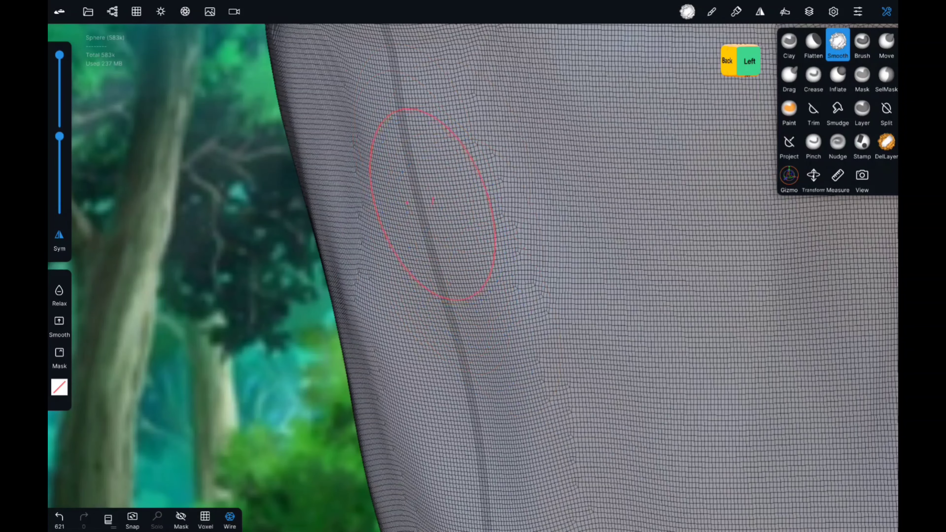
mouse_move(433, 201)
middle_mouse_down()
mouse_move(517, 423)
mouse_move(482, 317)
mouse_move(447, 261)
mouse_move(400, 238)
middle_mouse_up()
left_click(230, 518)
- Crease horizontal grooves across the lower front and near the bottom tip
left_click(813, 76)
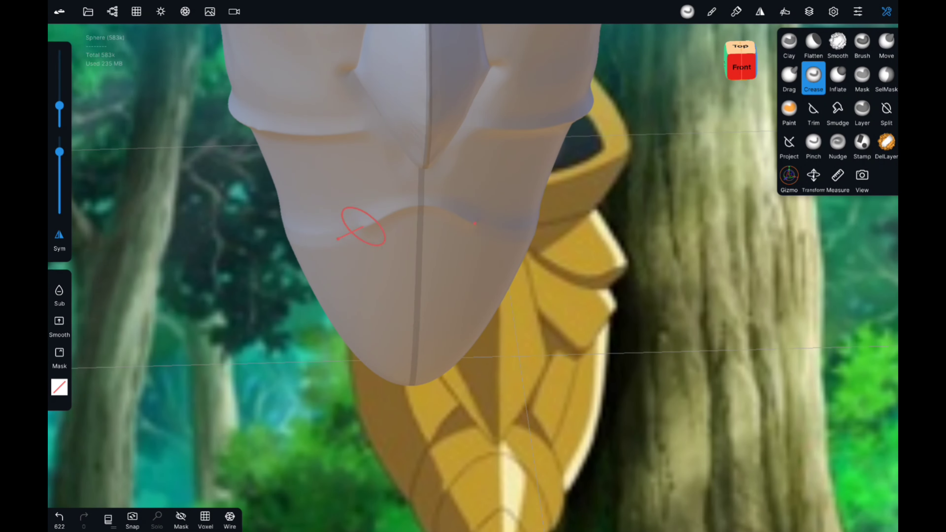
middle_click_drag(475, 224, 475, 277)
middle_click_drag(282, 309, 524, 279)
left_click_drag(524, 279, 447, 280)
mouse_move(447, 279)
middle_mouse_down()
mouse_move(545, 328)
mouse_move(554, 317)
mouse_move(514, 213)
middle_mouse_up()
middle_click_drag(459, 252, 429, 233)
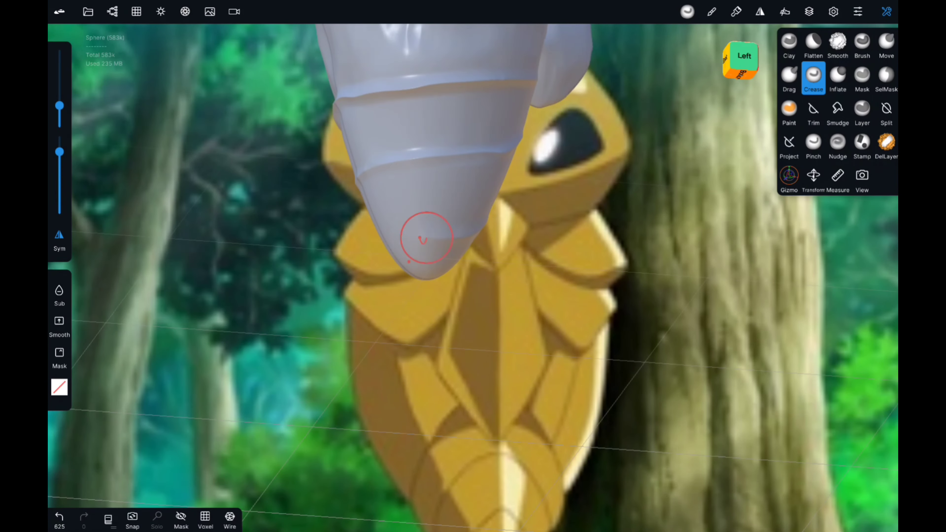
left_click_drag(429, 233, 387, 246)
mouse_move(387, 246)
middle_mouse_down()
mouse_move(702, 265)
mouse_move(519, 413)
mouse_move(492, 63)
mouse_move(461, 328)
middle_mouse_up()
scroll(461, 328, "down", 5)
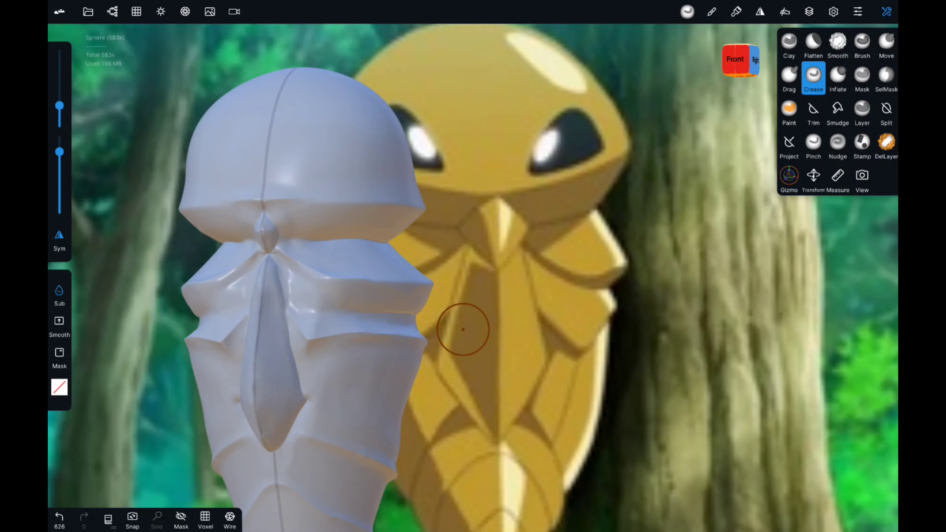
scroll(463, 329, "up", 5)
- Smooth the fold and band surface beside the central ridge on the upper front
key("shift")
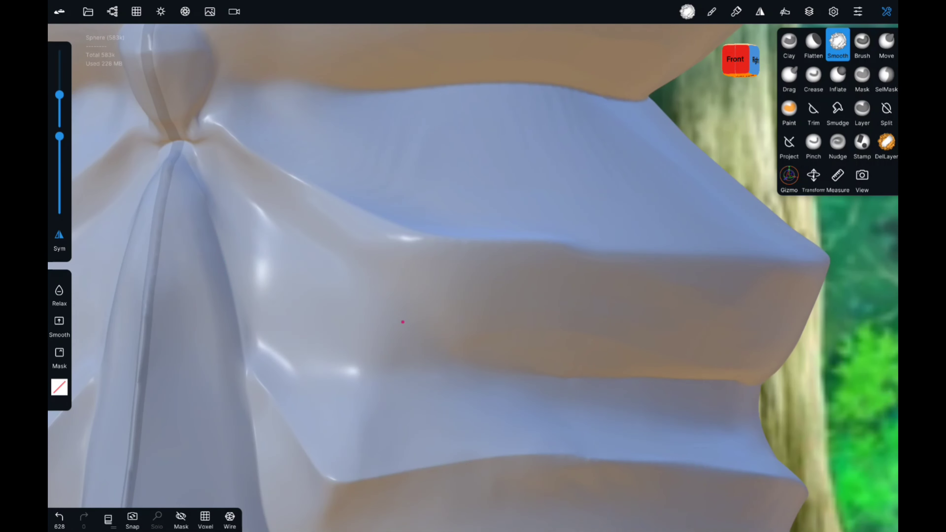
middle_click_drag(402, 321, 366, 265)
left_click_drag(367, 266, 370, 266)
left_click_drag(379, 307, 418, 359)
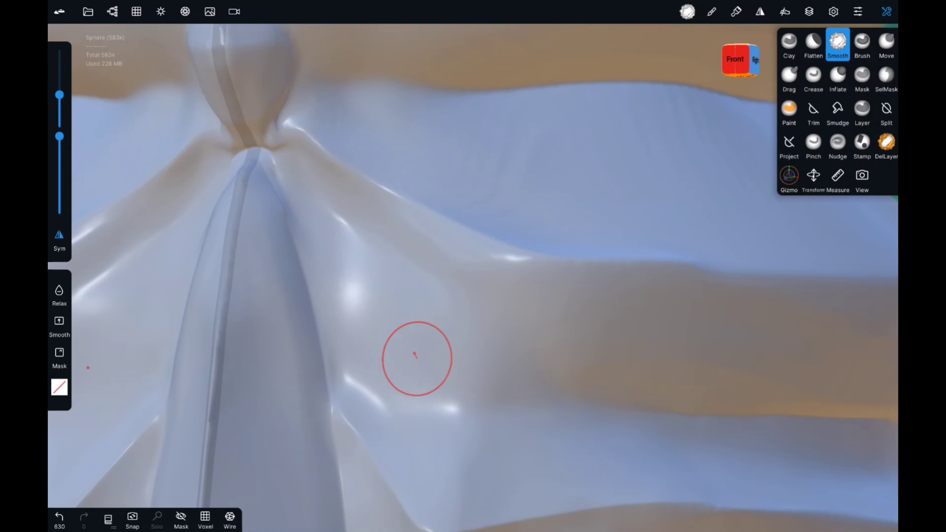
middle_click_drag(444, 363, 466, 354)
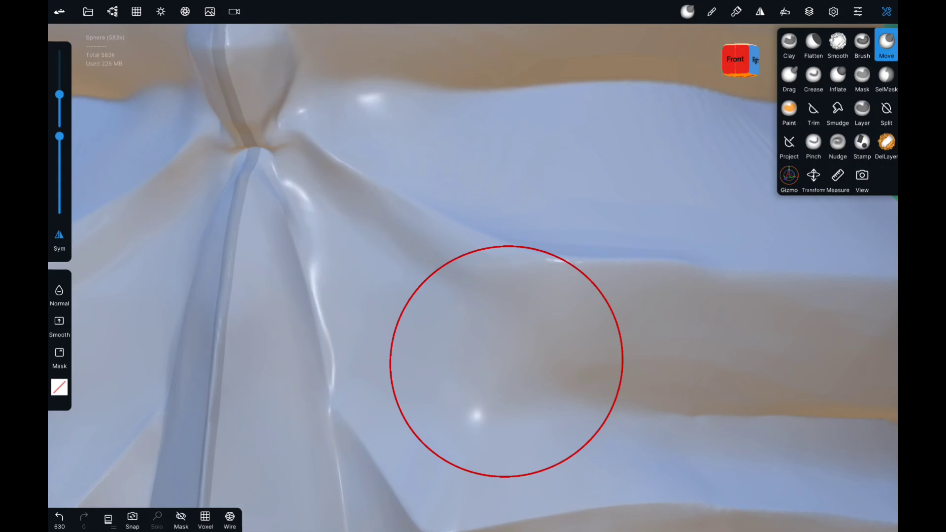
- Reshape the band fold and its lower edge with the Move brush
left_click(887, 44)
middle_click_drag(507, 370, 423, 223)
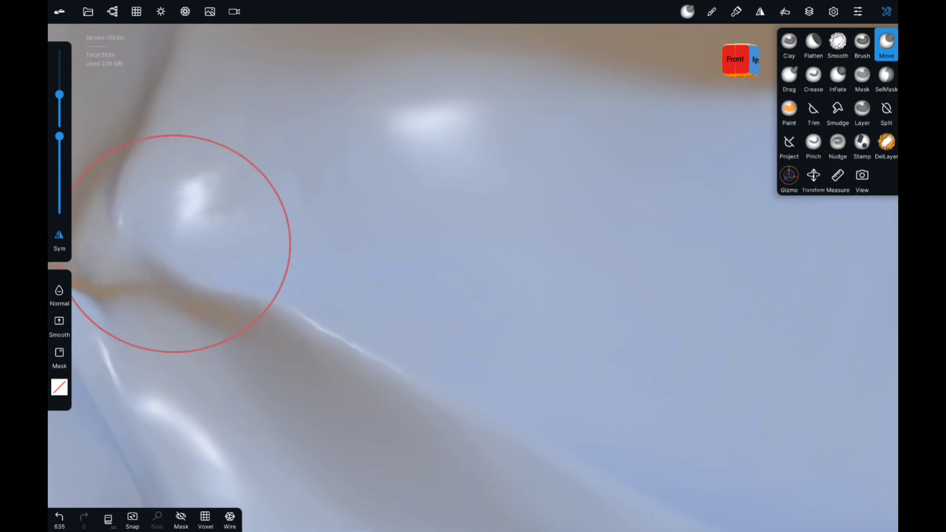
mouse_move(201, 233)
left_mouse_down()
mouse_move(334, 317)
mouse_move(575, 380)
mouse_move(830, 350)
left_mouse_up()
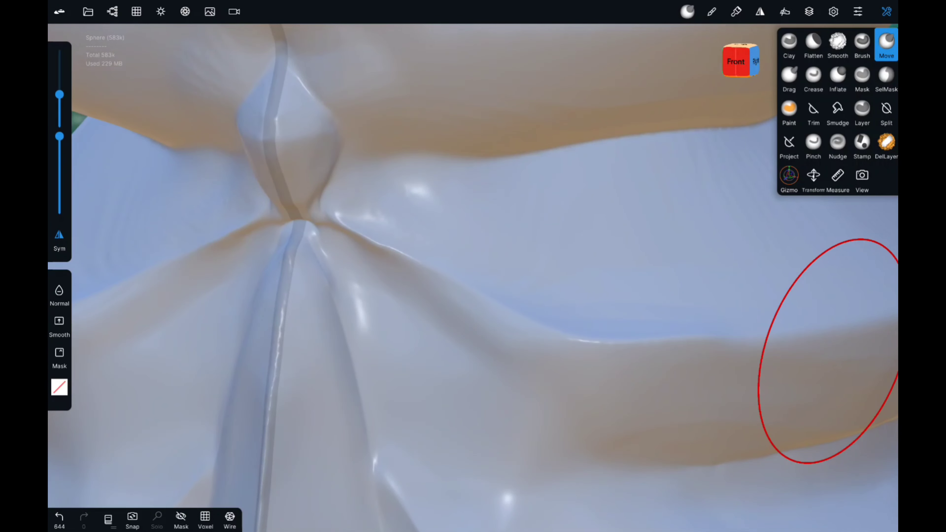
- With the Crease brush, shape the fold beside the central ridge from a straight front view
left_click(813, 77)
middle_click_drag(712, 218, 623, 180)
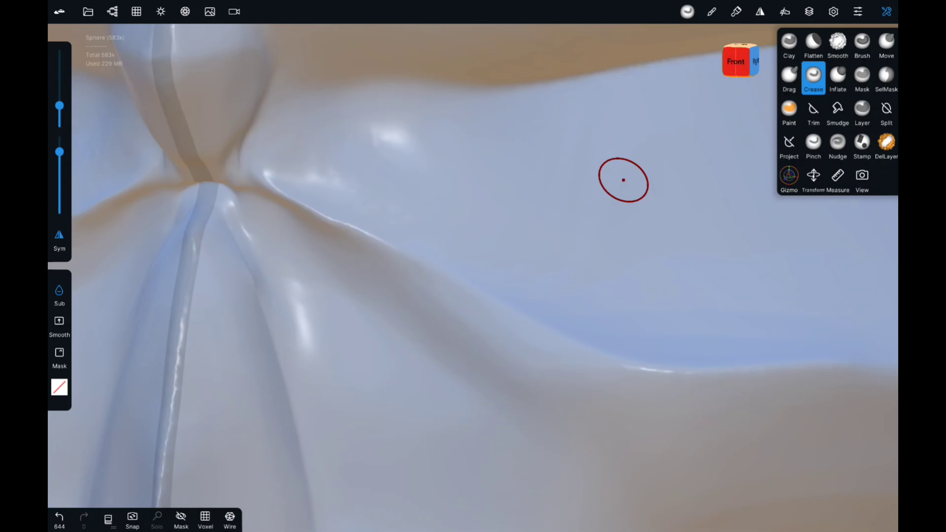
middle_click_drag(576, 209, 683, 322)
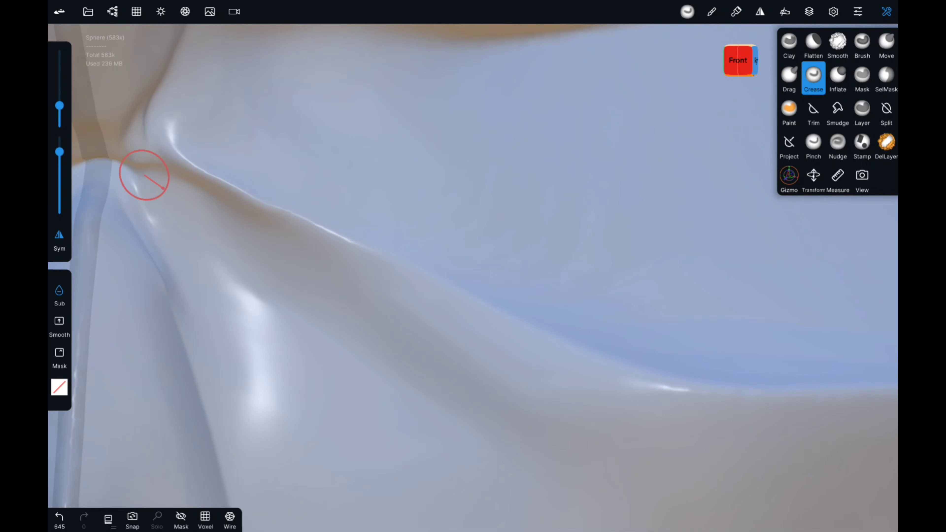
mouse_move(200, 225)
middle_mouse_down()
mouse_move(478, 438)
mouse_move(493, 228)
middle_mouse_up()
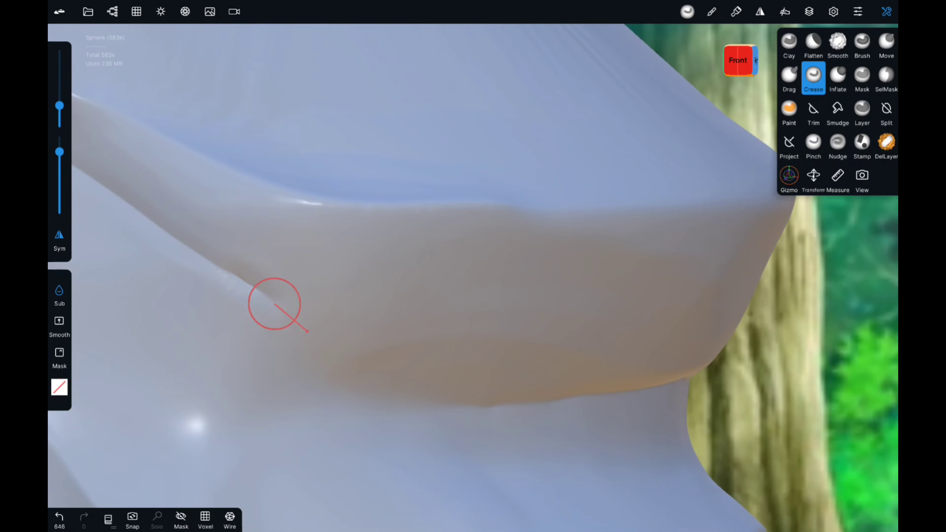
middle_click_drag(275, 304, 689, 396)
scroll(688, 396, "up", 5)
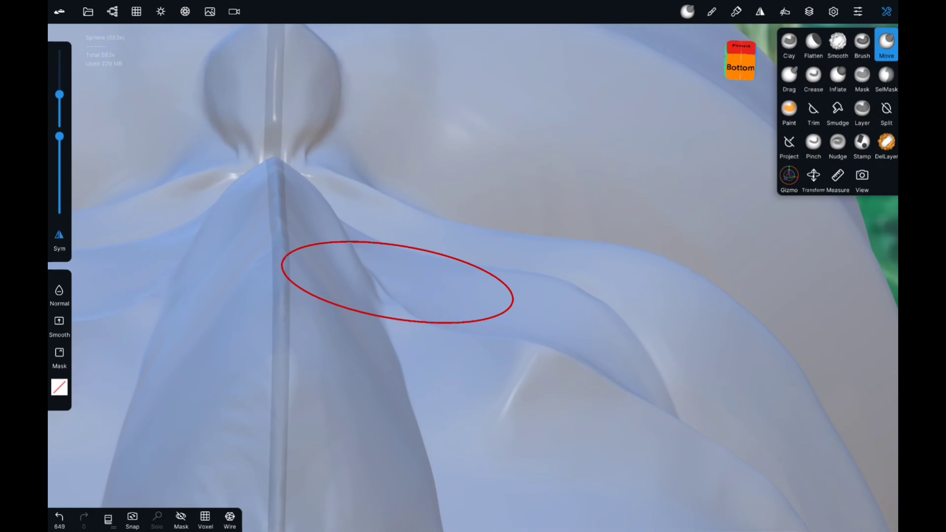
mouse_move(331, 217)
left_mouse_down()
mouse_move(300, 205)
mouse_move(406, 227)
mouse_move(180, 239)
mouse_move(302, 331)
mouse_move(296, 251)
left_mouse_up()
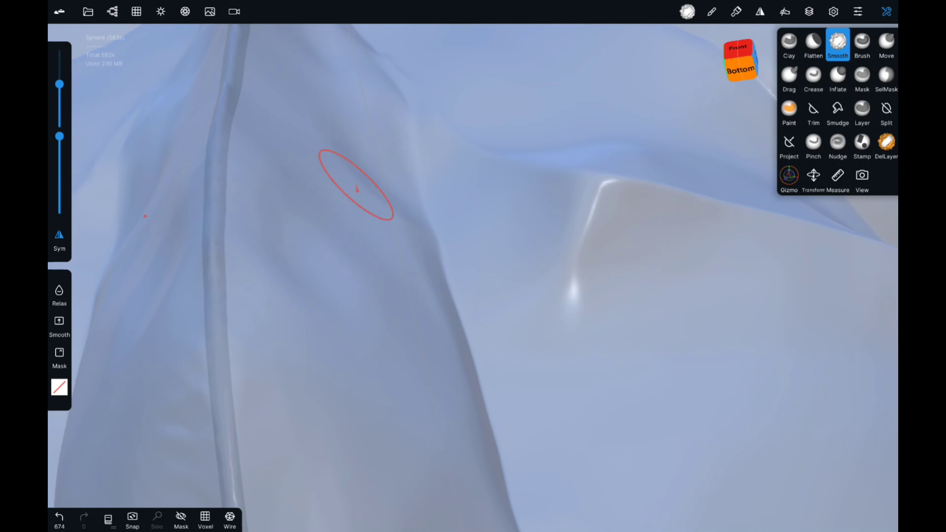
- Smooth the folds along the ridge, then crease the junction where the band meets it
mouse_move(355, 329)
left_mouse_down()
mouse_move(433, 433)
mouse_move(275, 169)
mouse_move(275, 292)
mouse_move(339, 301)
mouse_move(500, 88)
mouse_move(515, 36)
mouse_move(507, 309)
mouse_move(501, 270)
mouse_move(604, 250)
left_mouse_up()
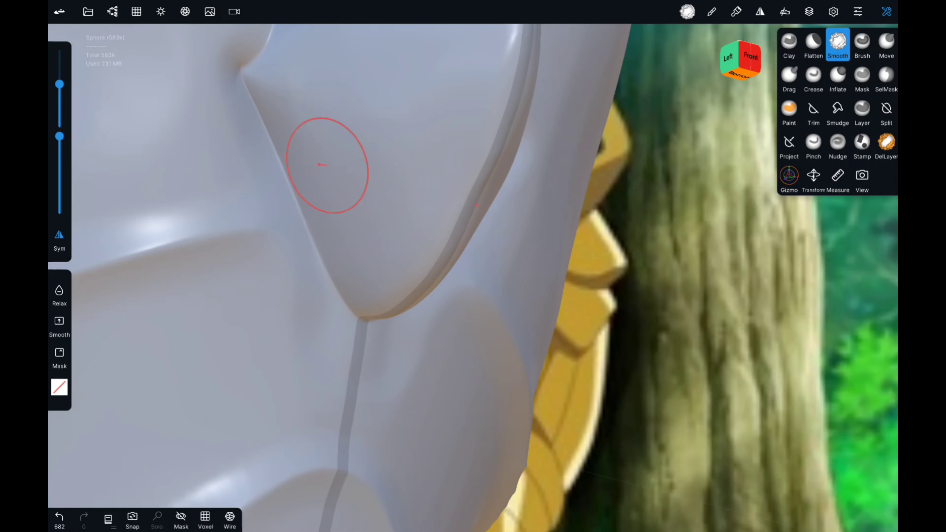
mouse_move(322, 165)
left_mouse_down()
mouse_move(232, 392)
mouse_move(458, 307)
mouse_move(355, 433)
mouse_move(454, 435)
mouse_move(529, 479)
left_mouse_up()
left_click_drag(529, 478, 310, 420)
mouse_move(484, 255)
left_mouse_down()
mouse_move(323, 448)
mouse_move(397, 258)
mouse_move(450, 227)
mouse_move(379, 56)
mouse_move(359, 222)
mouse_move(360, 381)
left_mouse_up()
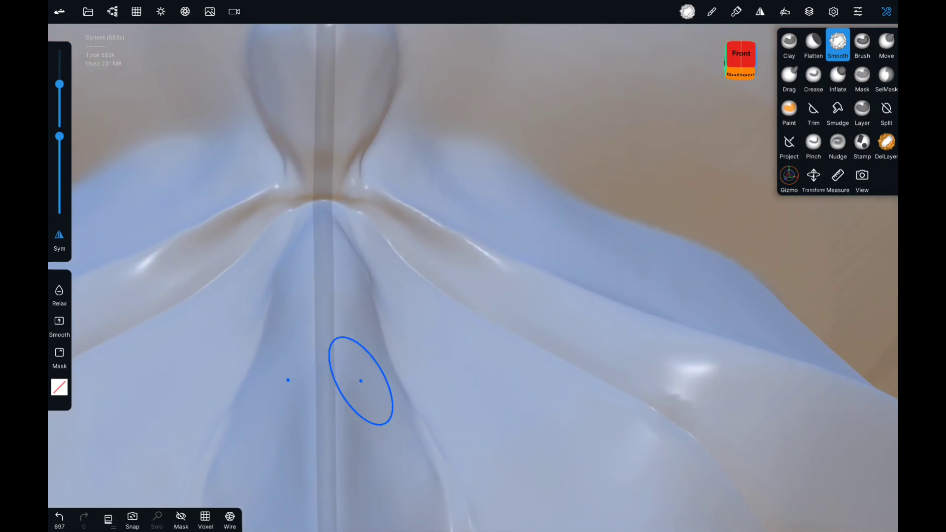
left_click_drag(326, 412, 346, 273)
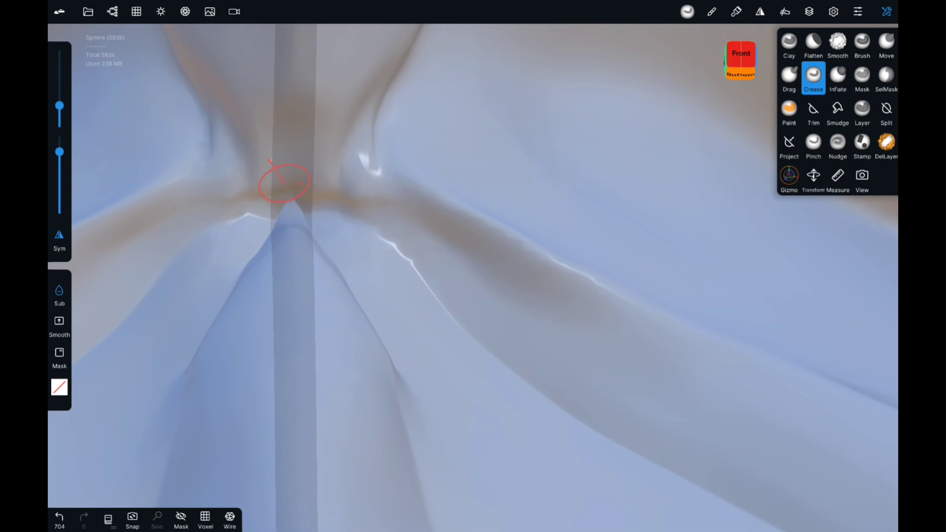
mouse_move(285, 182)
left_mouse_down()
mouse_move(465, 222)
mouse_move(380, 257)
mouse_move(358, 211)
mouse_move(456, 310)
mouse_move(293, 195)
left_mouse_up()
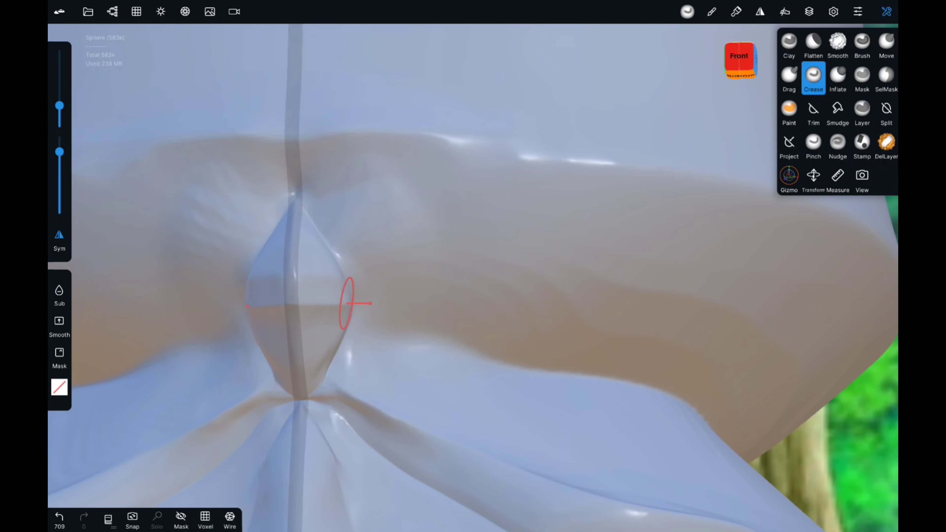
- Reshape the chest crease around the ridge with Move, then smooth it
scroll(248, 306, "down", 10)
left_click(887, 45)
scroll(440, 286, "up", 10)
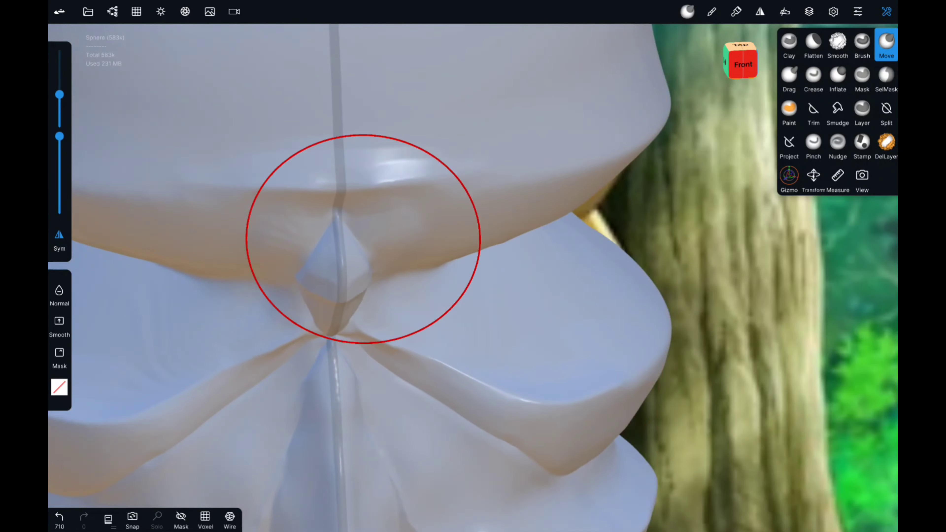
scroll(364, 236, "up", 5)
mouse_move(364, 237)
left_mouse_down()
mouse_move(334, 296)
mouse_move(312, 310)
mouse_move(355, 349)
left_mouse_up()
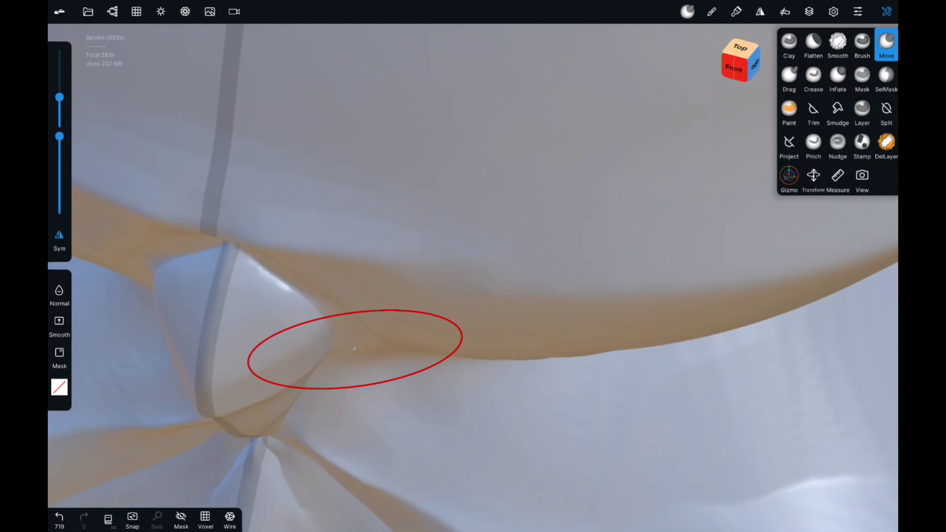
left_click(837, 44)
scroll(410, 298, "up", 5)
left_click_drag(372, 429, 359, 447)
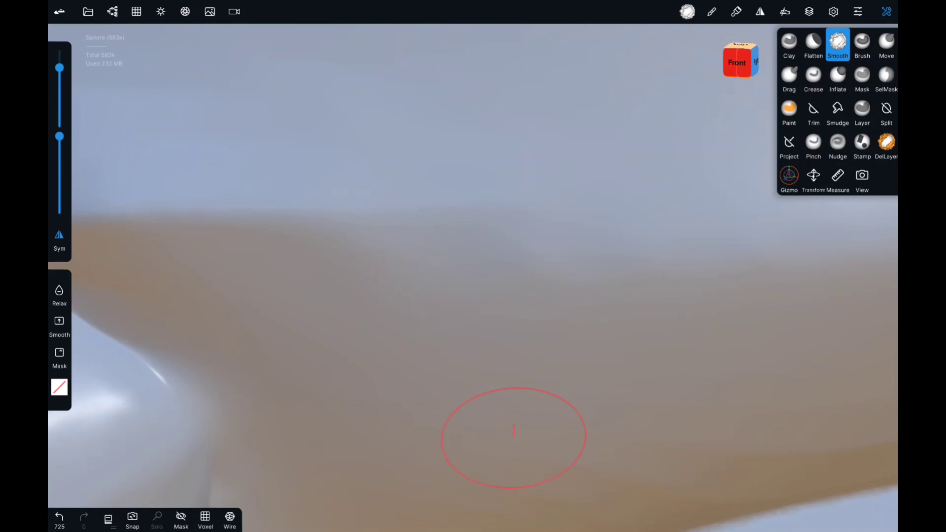
scroll(482, 290, "down", 5)
- Alternate Move and Smooth to clean the crease and the band edge meeting the ridge
left_click(886, 45)
mouse_move(211, 275)
left_mouse_down()
mouse_move(158, 334)
mouse_move(408, 351)
left_mouse_up()
left_click(838, 45)
left_click_drag(522, 218, 376, 410)
left_click(887, 45)
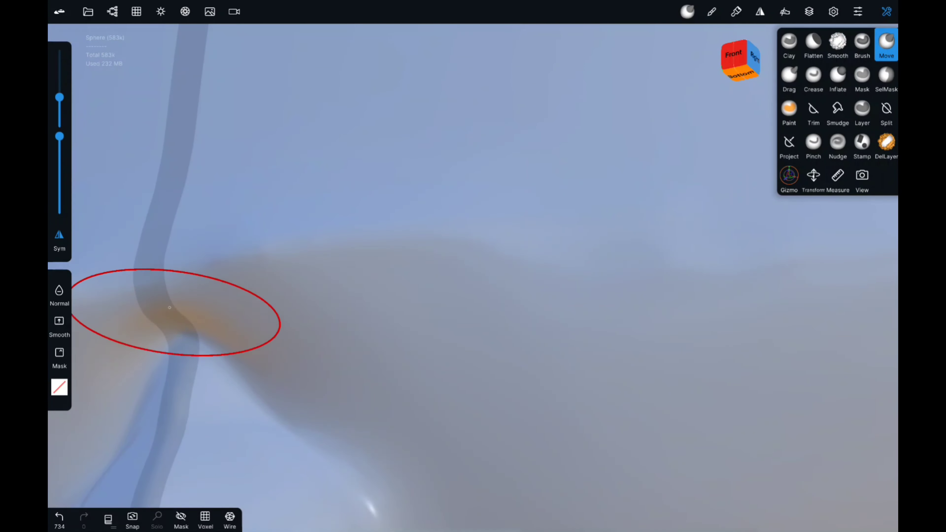
mouse_move(160, 296)
left_mouse_down()
mouse_move(206, 333)
mouse_move(485, 190)
mouse_move(350, 393)
mouse_move(380, 310)
mouse_move(384, 354)
mouse_move(211, 348)
mouse_move(325, 370)
mouse_move(448, 348)
mouse_move(460, 193)
mouse_move(345, 290)
left_mouse_up()
- Sharpen the central beak ridge with Crease strokes, orbiting to check it from the front
left_click(838, 45)
left_click(814, 45)
left_click(814, 78)
left_click_drag(410, 224, 315, 127)
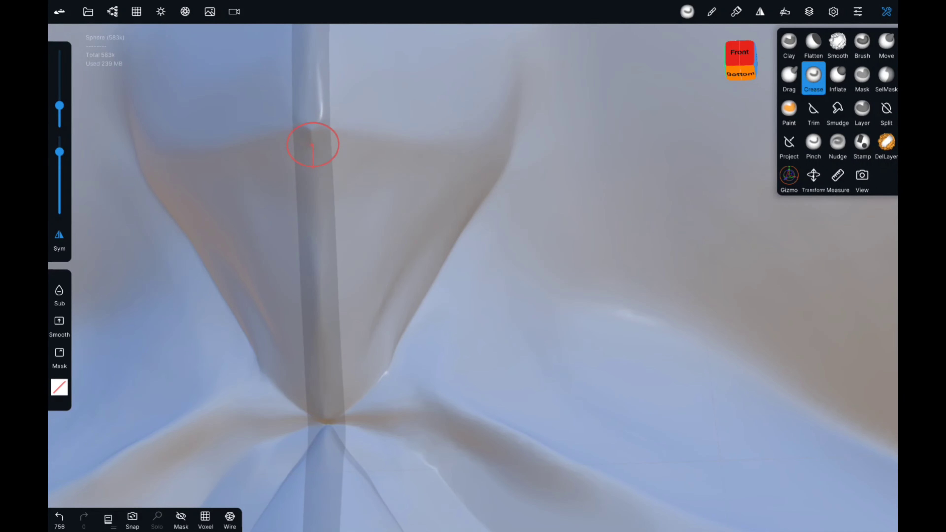
left_click_drag(323, 405, 435, 269)
left_click_drag(318, 338, 318, 358)
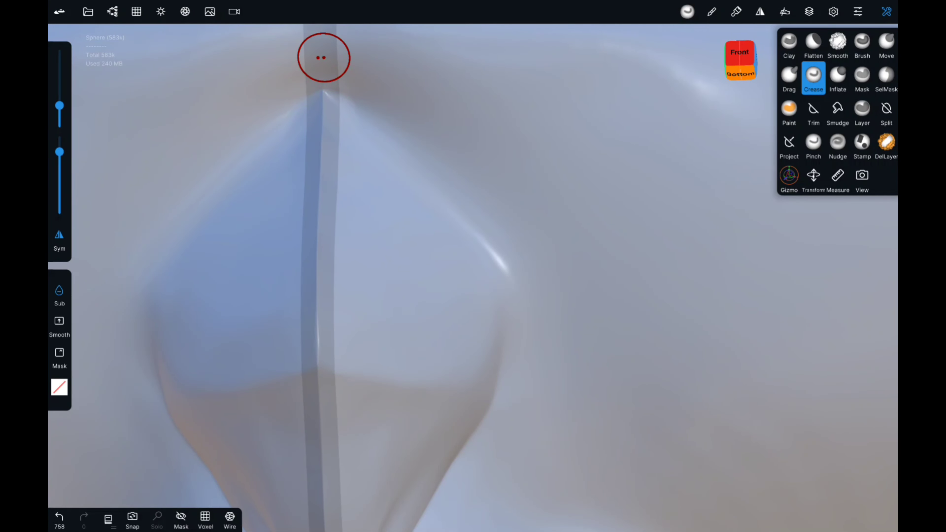
left_click_drag(518, 260, 393, 377)
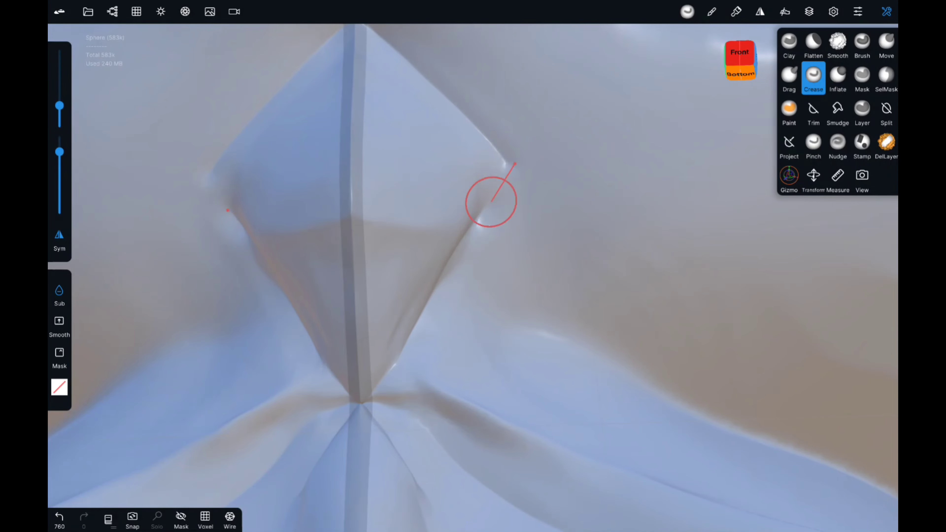
mouse_move(491, 201)
left_mouse_down()
mouse_move(249, 348)
mouse_move(693, 395)
mouse_move(560, 269)
mouse_move(571, 342)
mouse_move(534, 383)
left_mouse_up()
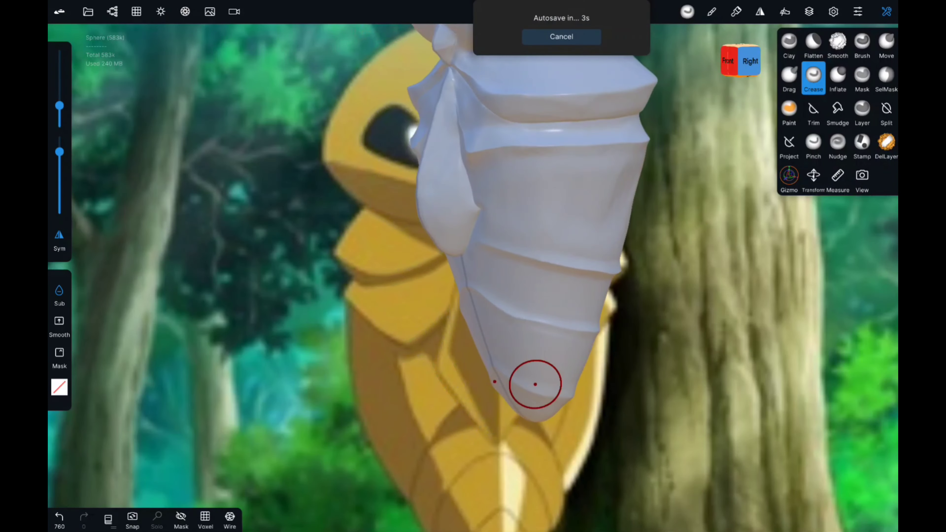
scroll(535, 383, "up", 5)
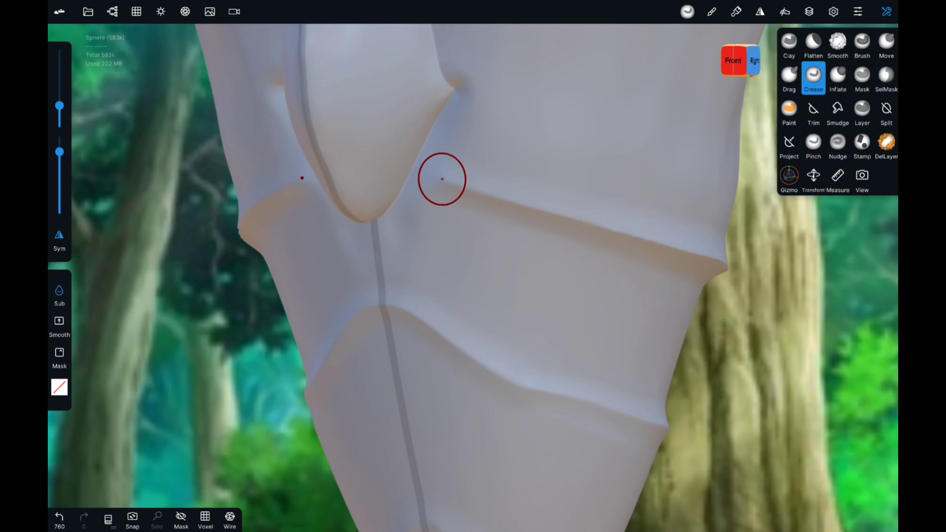
- Crease a band edge beside the chest plate
scroll(417, 174, "up", 5)
left_click_drag(273, 246, 304, 256)
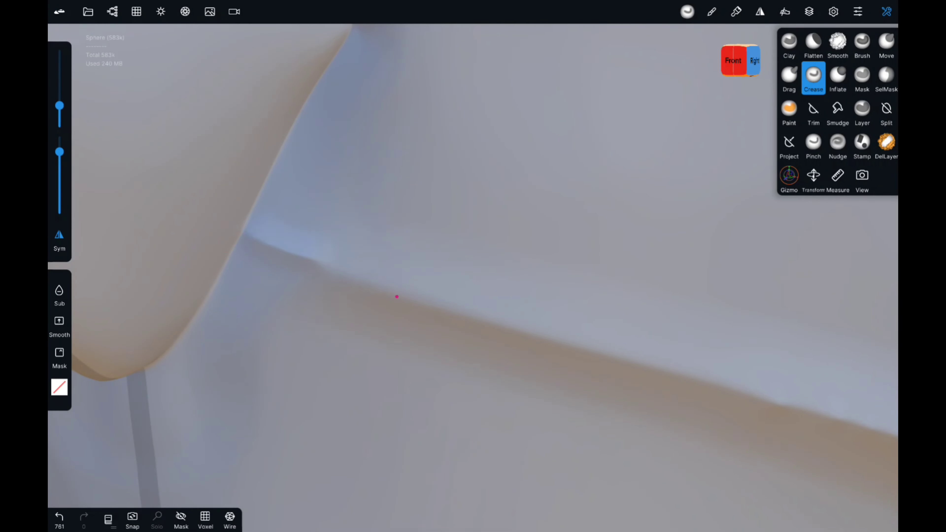
scroll(397, 297, "down", 5)
scroll(424, 232, "up", 5)
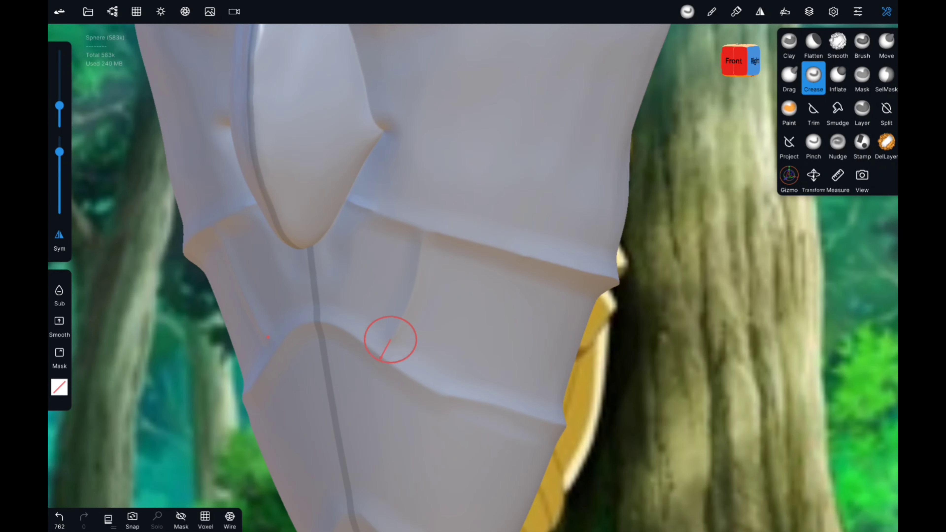
scroll(390, 339, "down", 5)
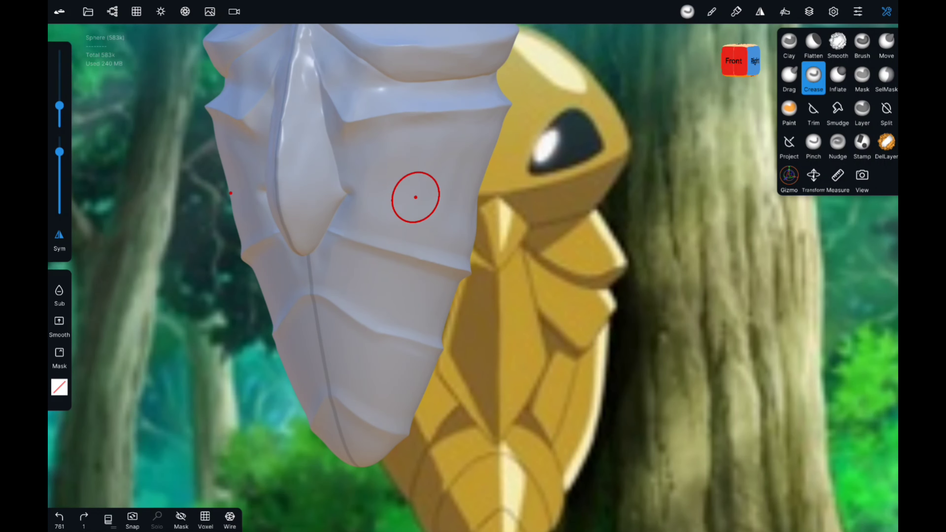
scroll(415, 197, "down", 5)
- Smooth the band surface below the chest plate
left_click(838, 41)
scroll(301, 310, "up", 5)
scroll(265, 150, "up", 5)
left_click_drag(238, 224, 243, 232)
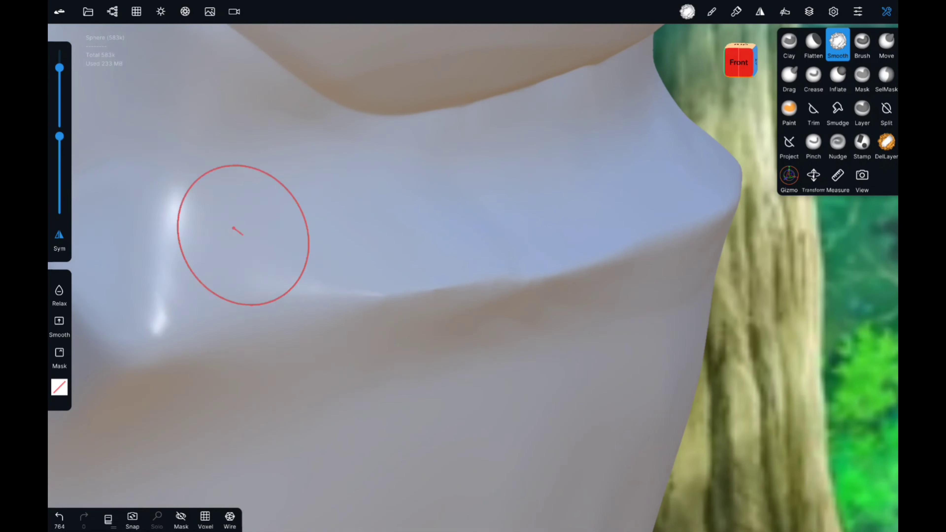
scroll(243, 232, "up", 2)
left_click_drag(359, 306, 333, 324)
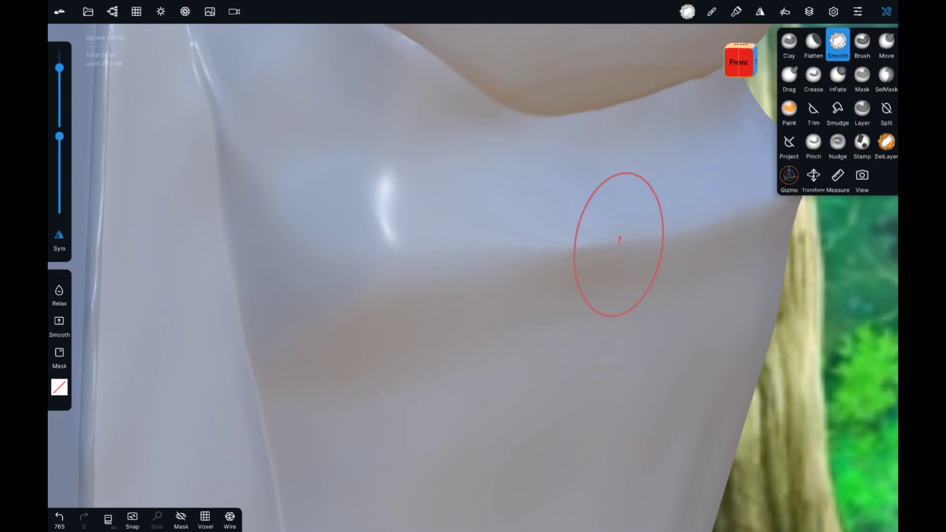
- Crease the chest plate's lower edge and the band edges on the right side
left_click(813, 75)
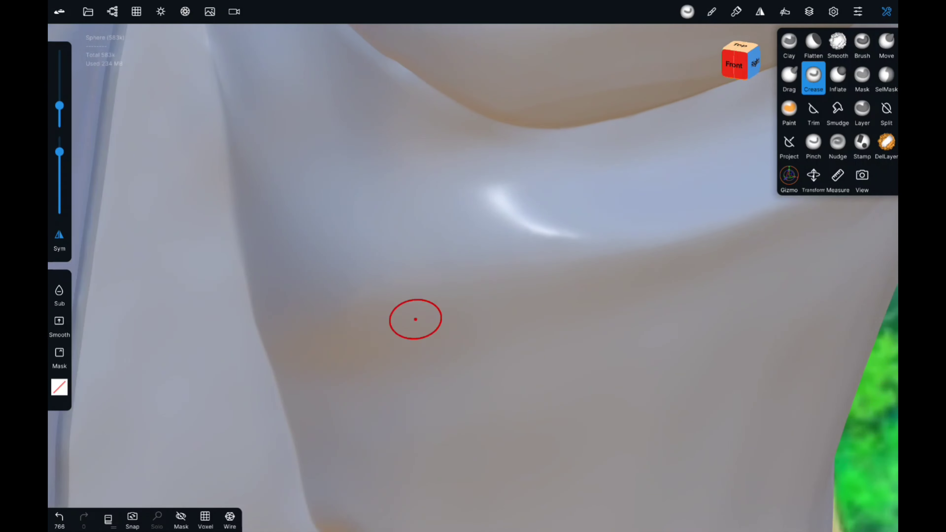
right_click_drag(417, 317, 286, 99)
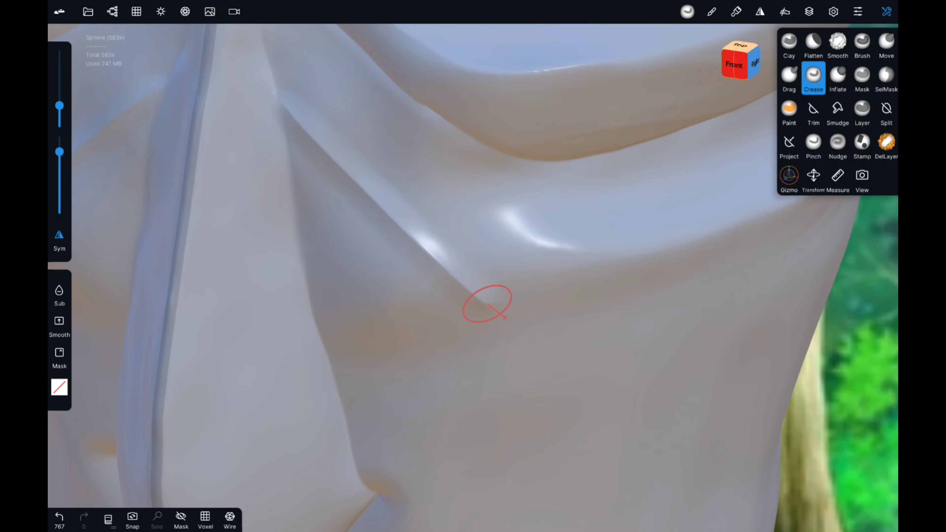
right_click_drag(485, 306, 506, 374)
mouse_move(846, 207)
right_mouse_down()
mouse_move(482, 372)
mouse_move(381, 351)
mouse_move(317, 148)
right_mouse_up()
- Push the side band into shape with Move and flatten its surface
left_click(887, 41)
mouse_move(284, 190)
right_mouse_down()
mouse_move(296, 159)
mouse_move(476, 137)
right_mouse_up()
left_click(814, 41)
mouse_move(538, 212)
right_mouse_down()
mouse_move(656, 244)
mouse_move(616, 202)
right_mouse_up()
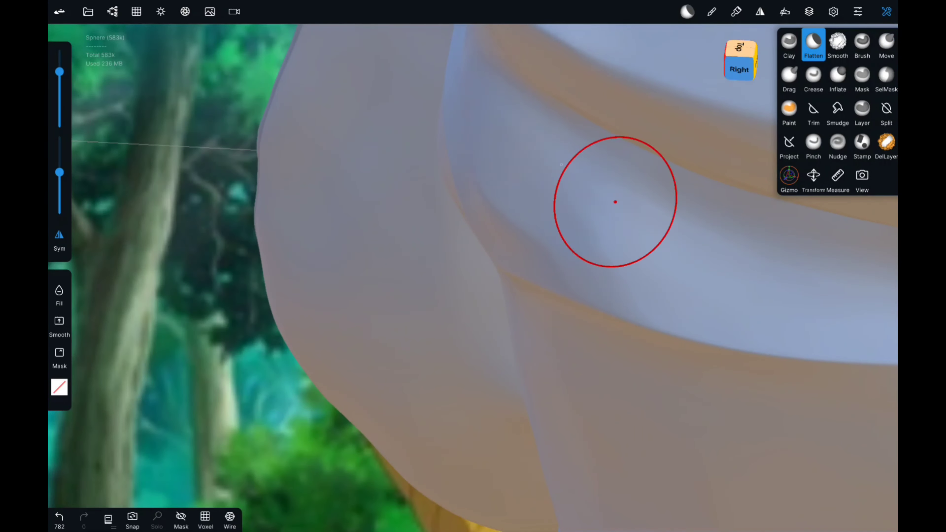
mouse_move(610, 258)
right_mouse_down()
mouse_move(845, 369)
mouse_move(802, 369)
right_mouse_up()
- Smooth the chest plate and soften the area below it with Clay
left_click(838, 41)
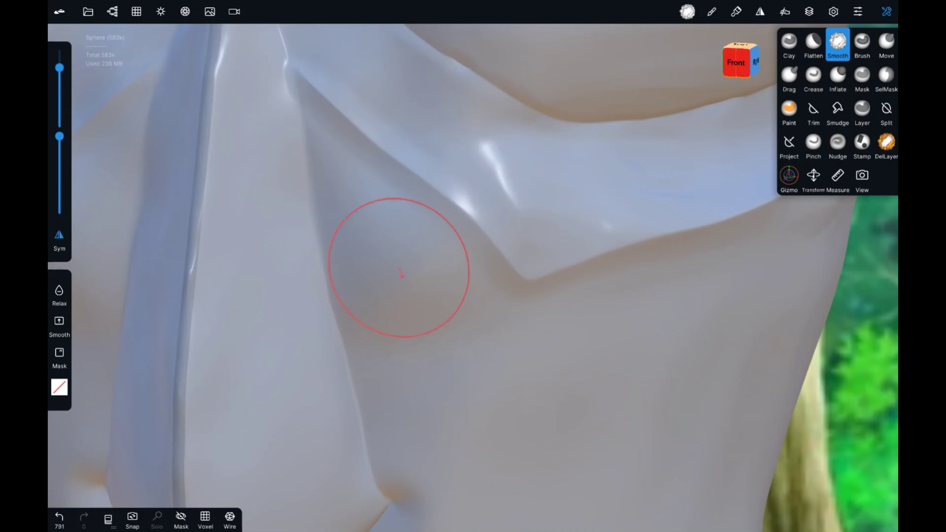
right_click_drag(397, 264, 631, 380)
left_click(790, 40)
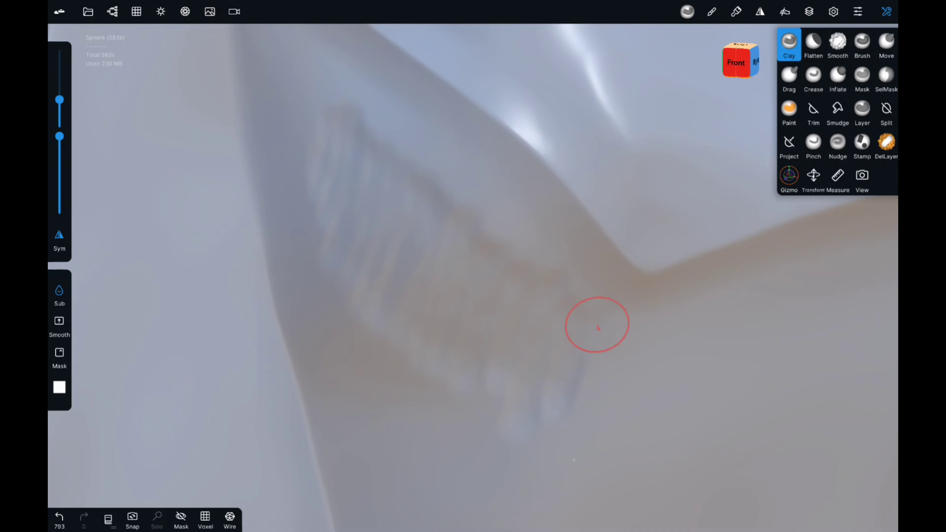
left_click_drag(333, 127, 403, 180)
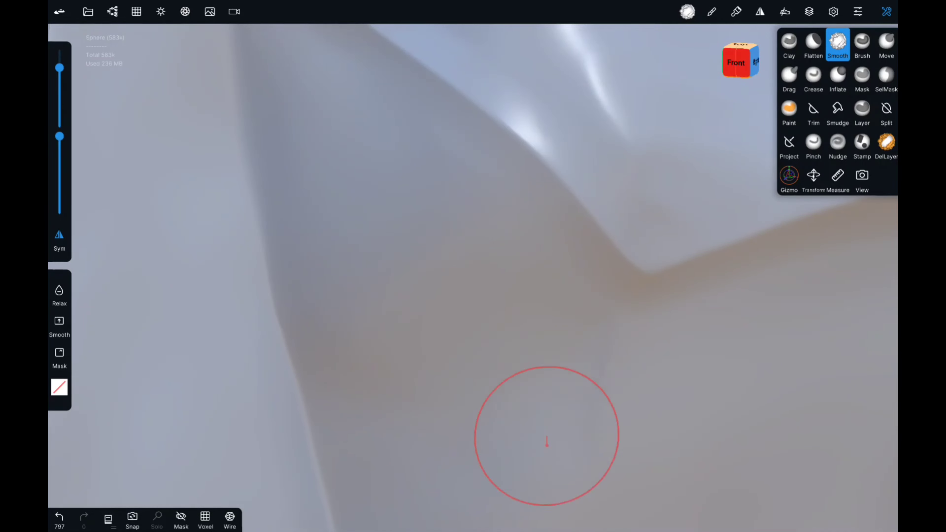
mouse_move(400, 245)
right_mouse_down()
mouse_move(606, 263)
mouse_move(397, 168)
mouse_move(689, 212)
mouse_move(578, 315)
mouse_move(437, 272)
right_mouse_up()
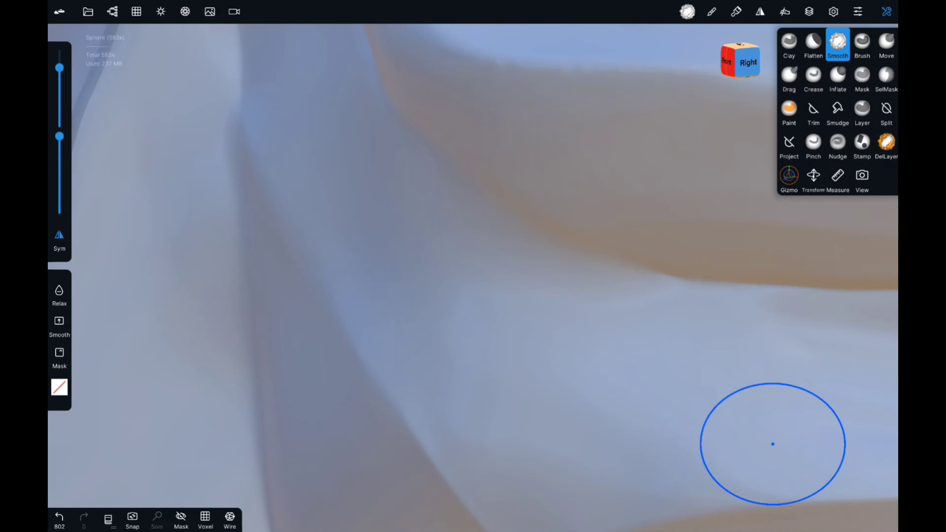
mouse_move(773, 445)
right_mouse_down()
mouse_move(575, 317)
mouse_move(543, 485)
mouse_move(415, 296)
right_mouse_up()
- Smooth the chest plate surface with a larger Smooth brush
left_click(789, 43)
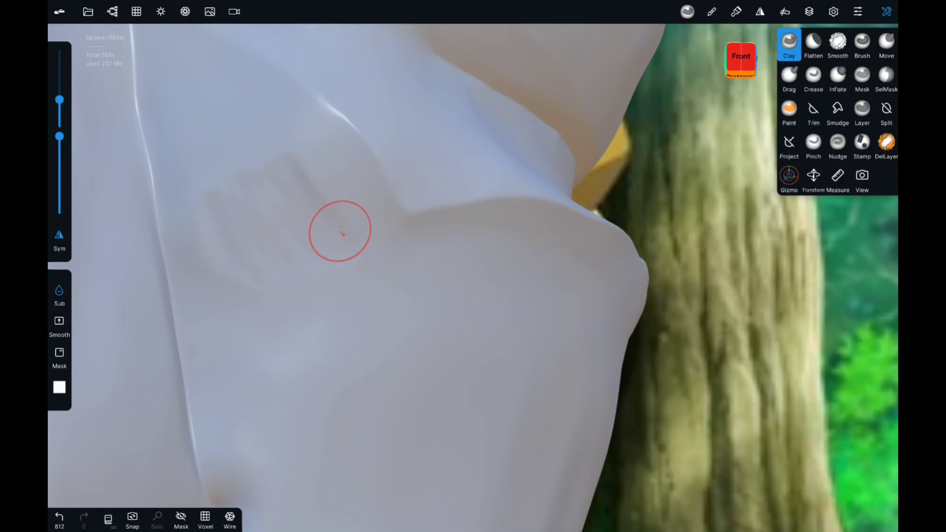
key("s")
scroll(276, 321, "up", 3)
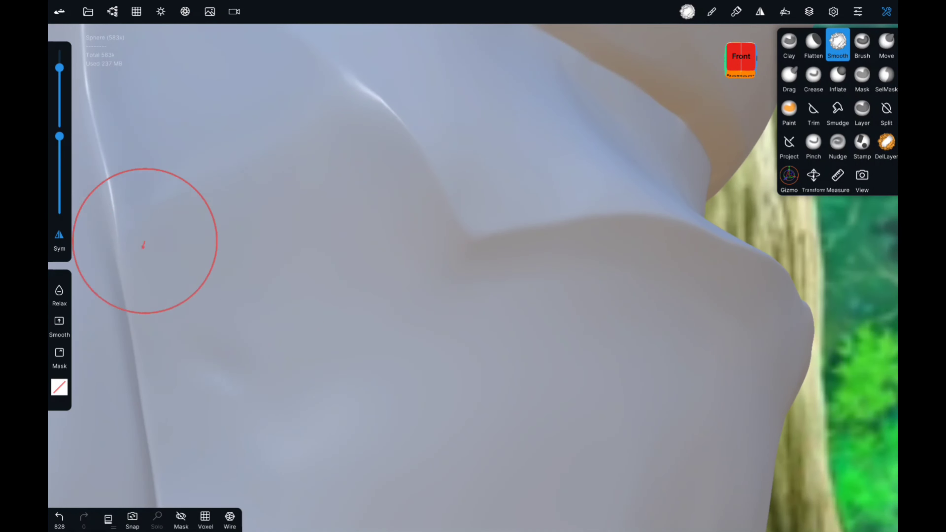
mouse_move(144, 245)
right_mouse_down()
mouse_move(469, 395)
mouse_move(514, 145)
mouse_move(447, 325)
mouse_move(264, 275)
mouse_move(374, 258)
mouse_move(526, 327)
mouse_move(623, 148)
right_mouse_up()
scroll(514, 146, "down", 5)
- Smooth the band edge on the left side
left_click(886, 43)
key("s")
right_click_drag(306, 306, 581, 348)
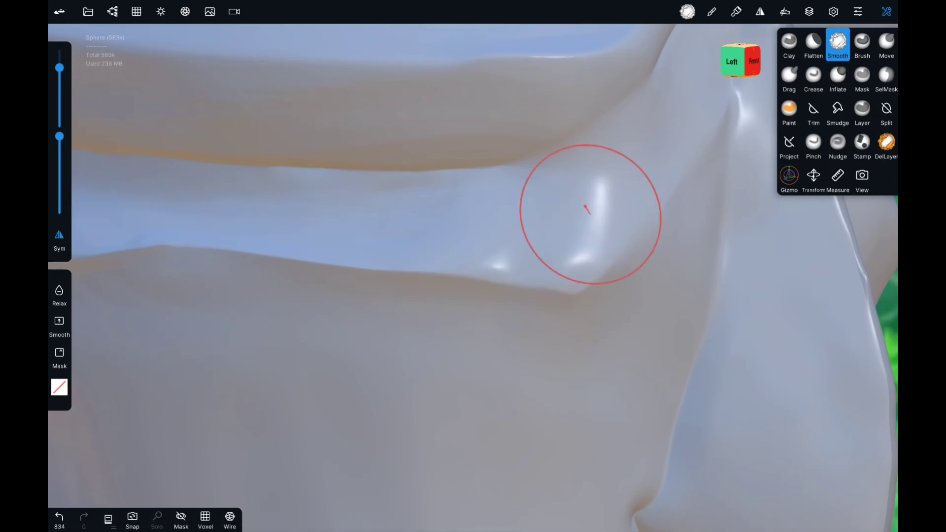
scroll(587, 209, "down", 5)
scroll(559, 271, "up", 5)
- Pull the band edge into shape with the Move brush
key("g")
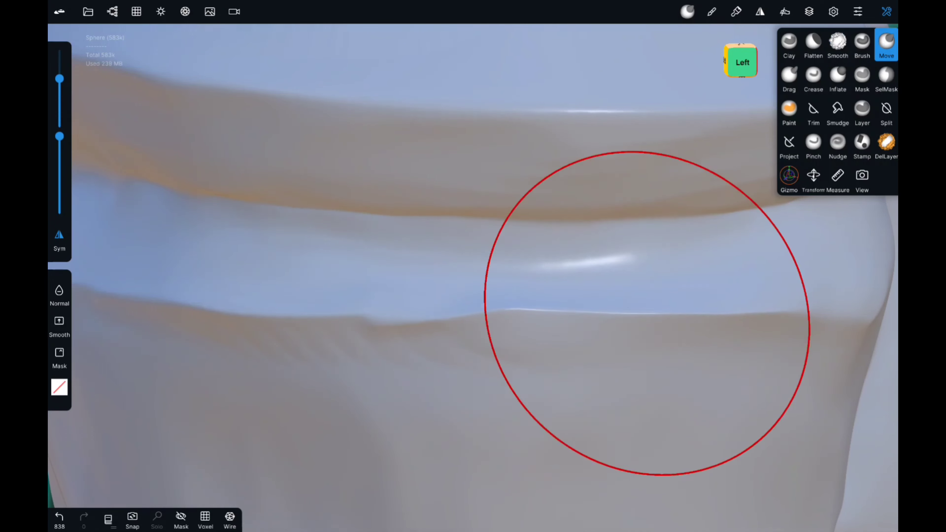
left_click_drag(647, 314, 528, 307)
right_click_drag(528, 306, 602, 338)
scroll(602, 339, "down", 3)
scroll(568, 171, "up", 5)
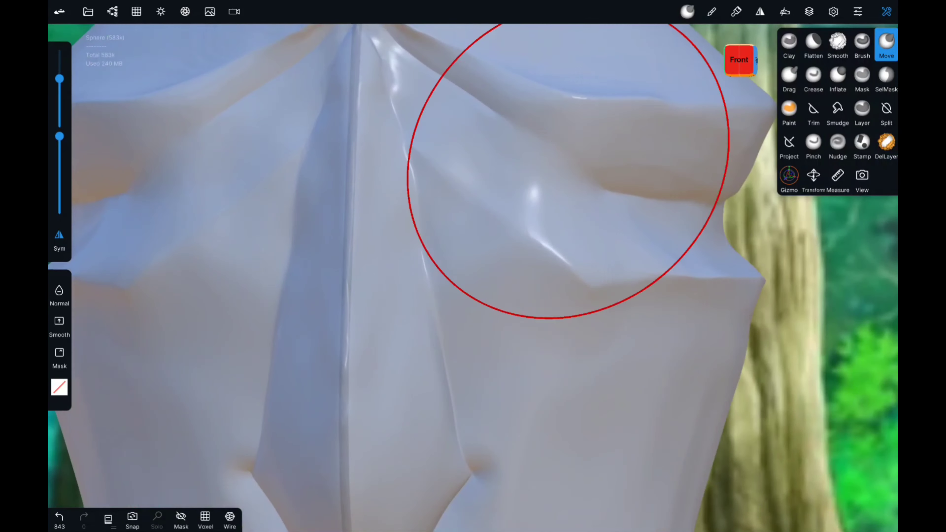
- Crease the edge beside the central ridge and orbit out to view the whole sculpt
key("shift+c")
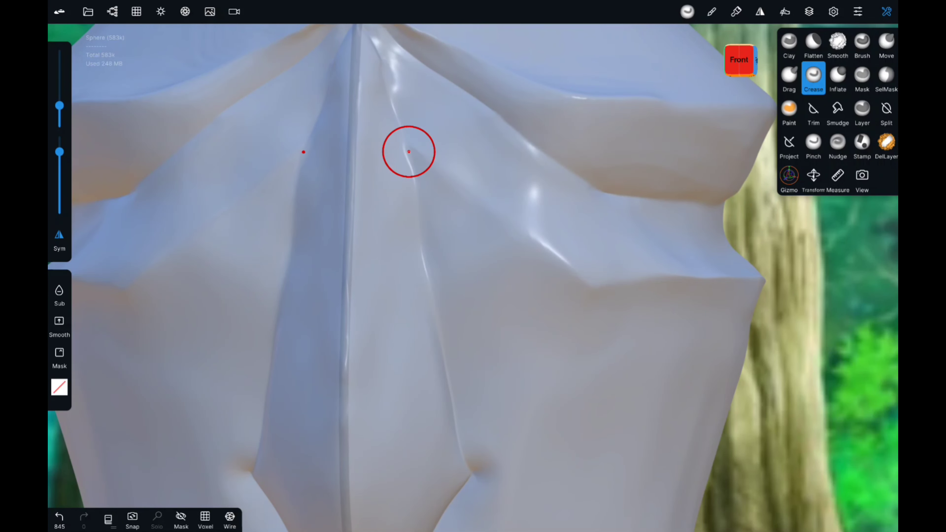
left_click_drag(543, 246, 574, 268)
right_click_drag(574, 268, 370, 444)
scroll(551, 225, "up", 3)
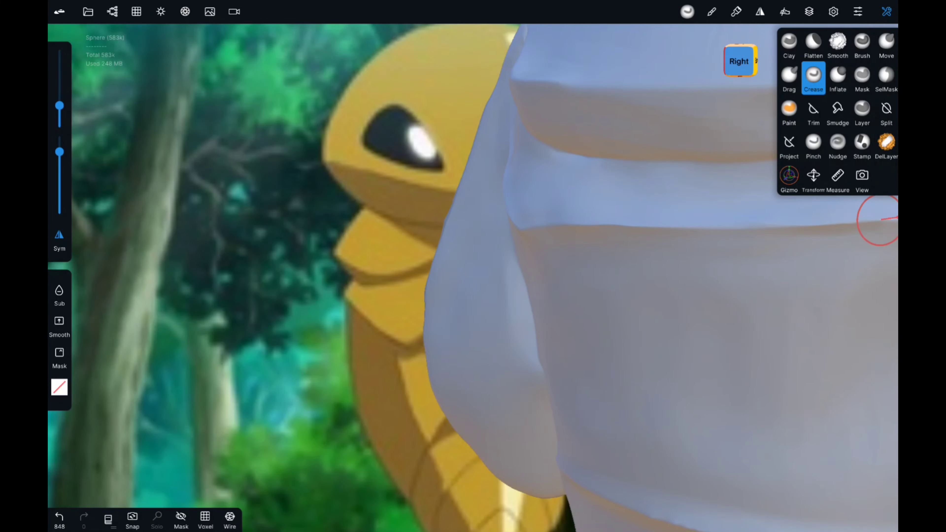
scroll(880, 219, "down", 3)
mouse_move(880, 220)
right_mouse_down()
mouse_move(547, 355)
mouse_move(462, 315)
right_mouse_up()
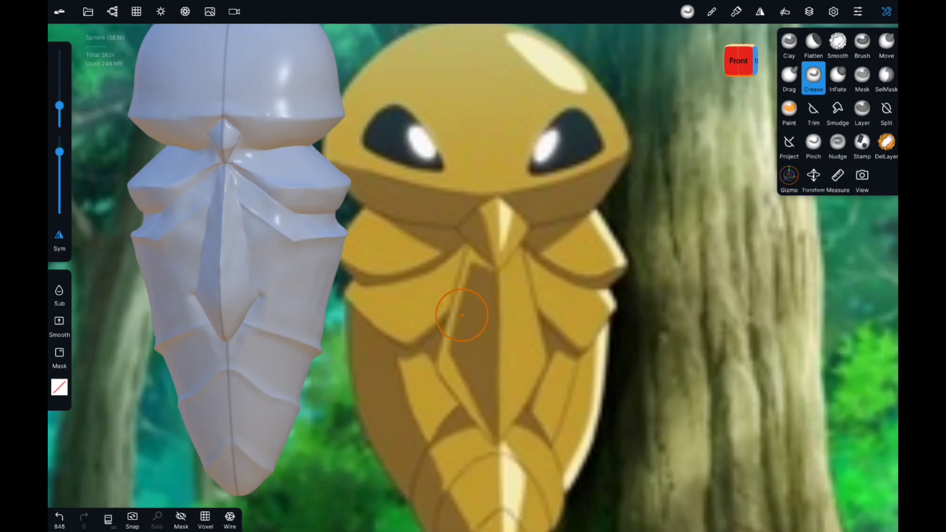
- Crease the upper and lower band edges on the cocoon's right side
scroll(462, 315, "up", 5)
scroll(437, 423, "up", 3)
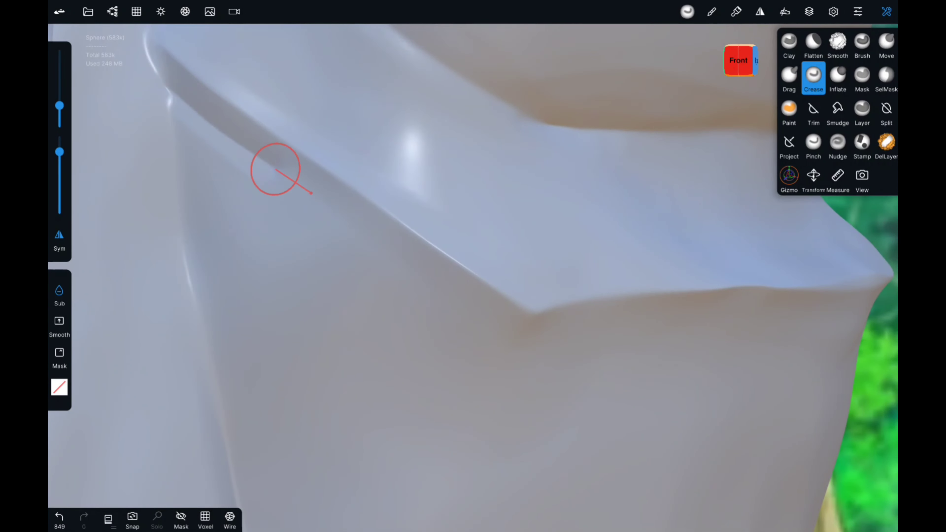
left_click_drag(275, 169, 547, 405)
right_click_drag(547, 406, 467, 301)
left_click_drag(256, 282, 551, 278)
right_click_drag(552, 278, 638, 279)
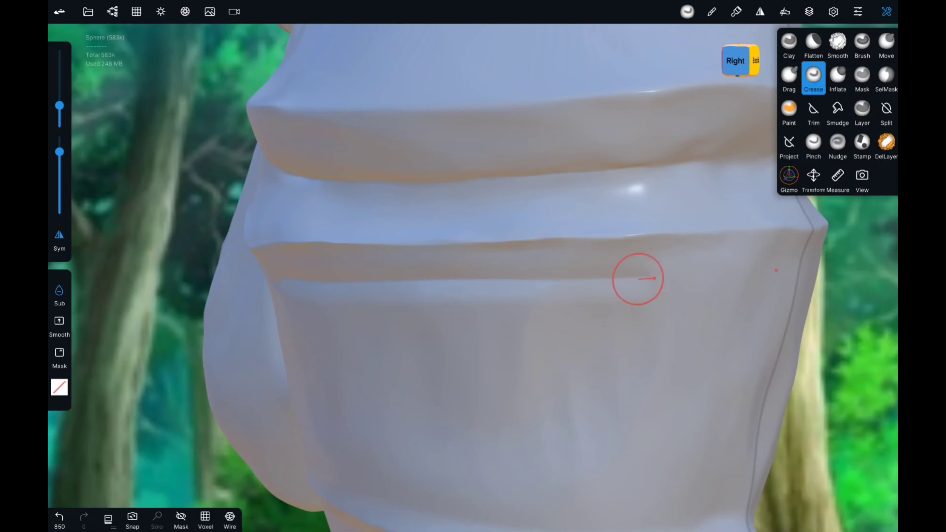
scroll(815, 263, "down", 5)
mouse_move(815, 263)
right_mouse_down()
mouse_move(538, 442)
mouse_move(703, 492)
right_mouse_up()
- Orbit and zoom around the figure to bring the right-side upper bands into view
scroll(537, 443, "up", 5)
scroll(538, 443, "down", 5)
scroll(702, 492, "up", 5)
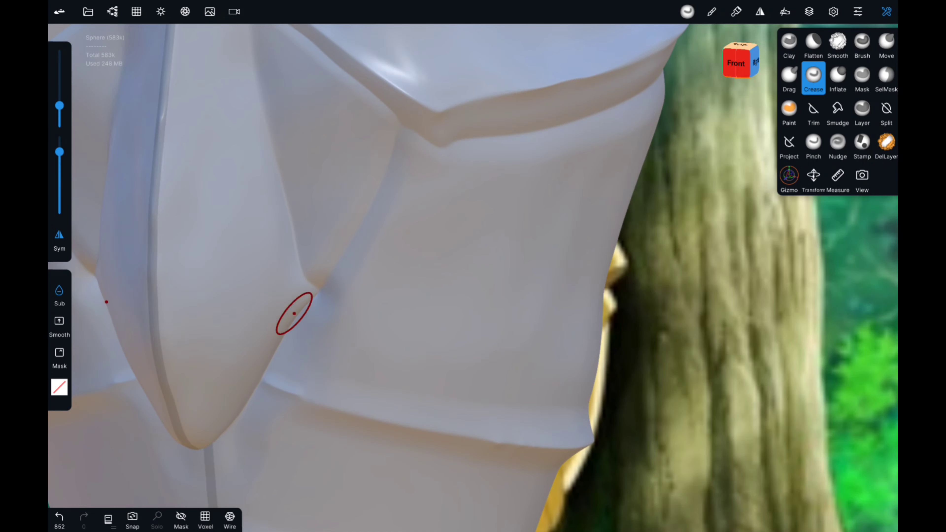
scroll(300, 373, "down", 5)
right_click_drag(300, 373, 499, 345)
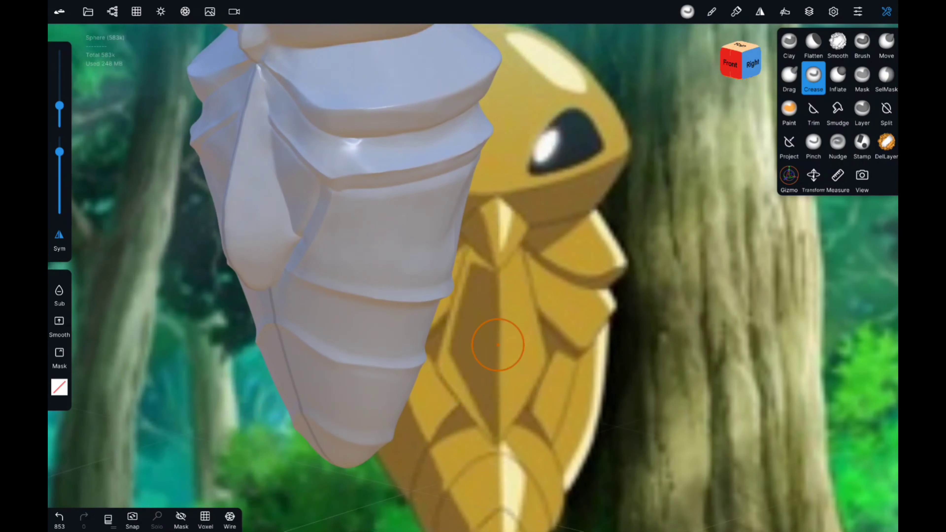
scroll(368, 80, "up", 5)
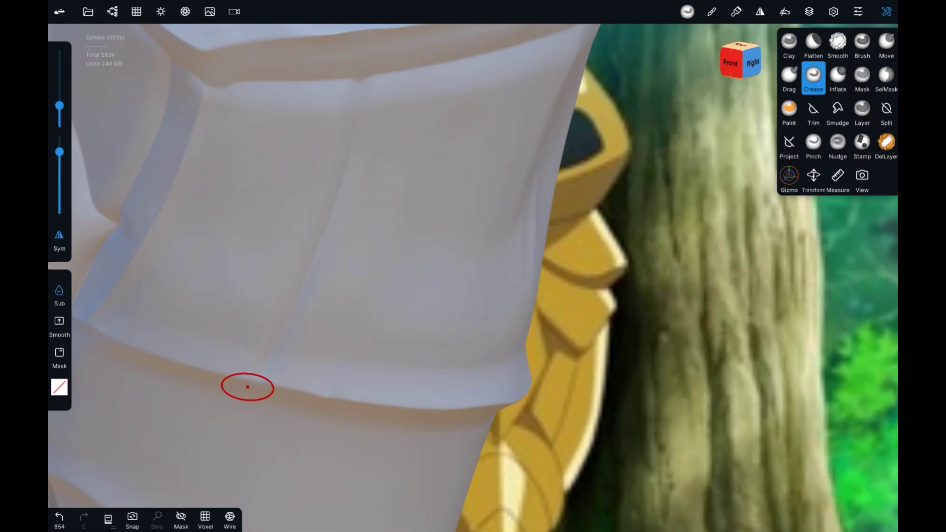
right_click_drag(248, 387, 453, 137)
scroll(338, 358, "down", 5)
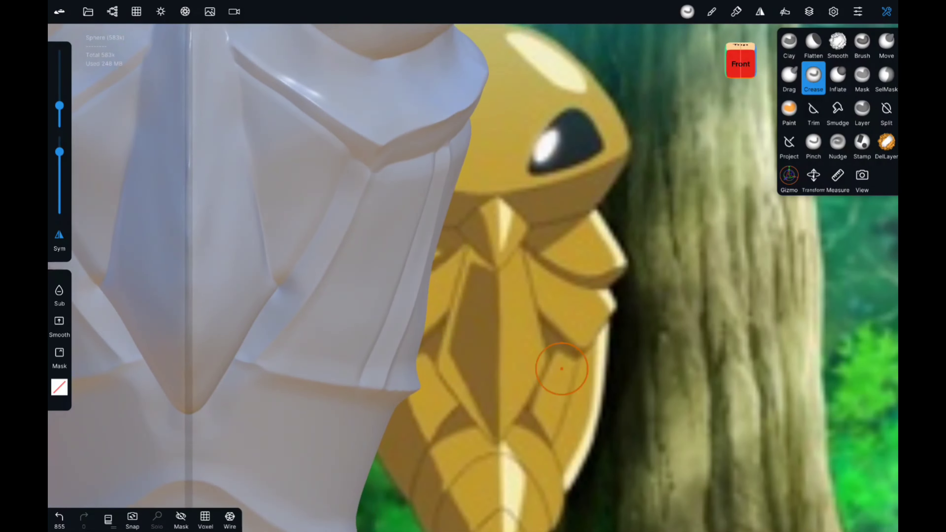
right_click_drag(337, 358, 259, 348)
- Smooth the surface along the side band
left_click(887, 41)
scroll(319, 170, "up", 5)
left_click(838, 41)
left_click_drag(319, 173, 369, 164)
right_click_drag(369, 164, 421, 156)
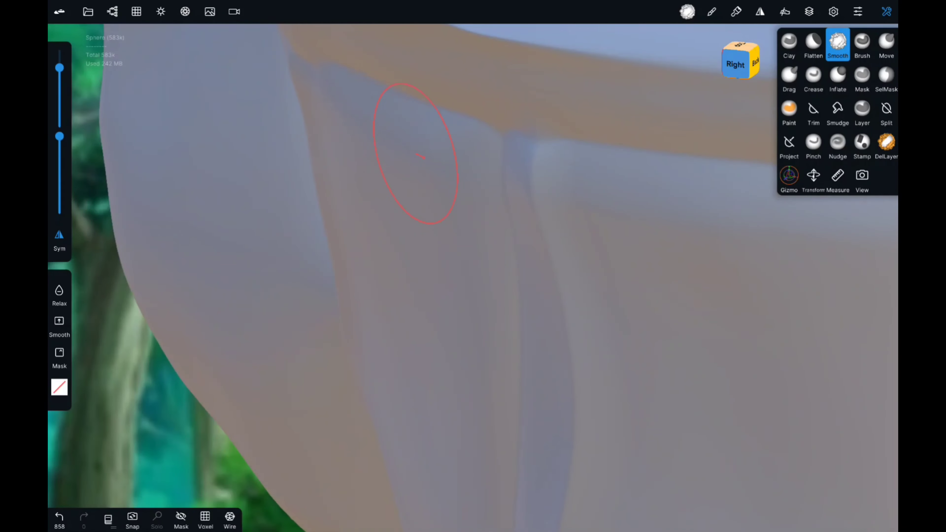
- Flatten the folds between the body bands on the side
key("f")
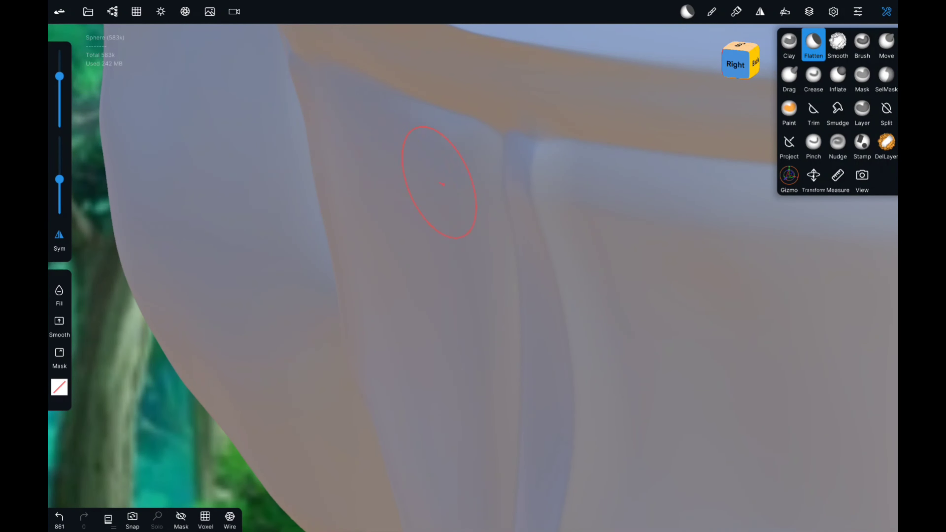
right_click_drag(419, 290, 621, 264)
left_click_drag(621, 264, 558, 335)
right_click_drag(559, 335, 423, 296)
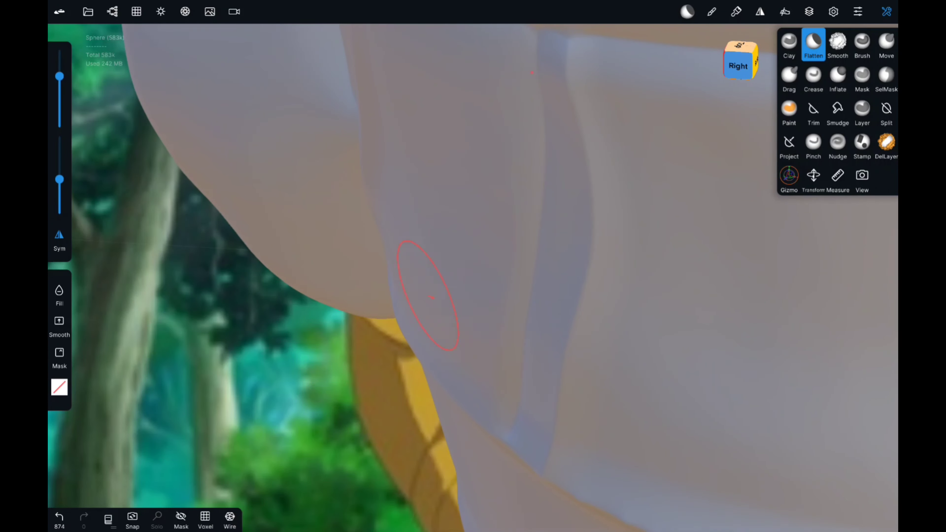
scroll(657, 278, "up", 3)
right_click_drag(658, 278, 732, 332)
- Pull the side band folds into shape with the Move brush
right_click_drag(667, 168, 482, 142)
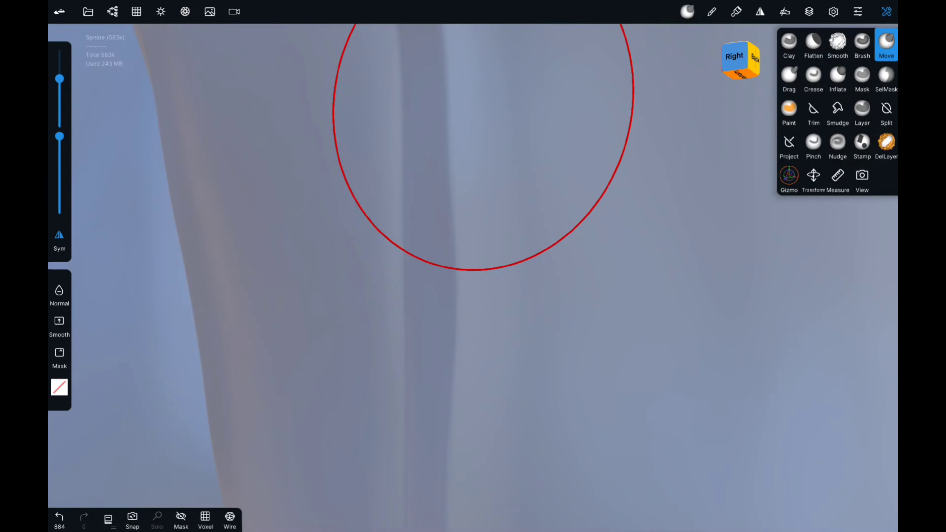
left_click_drag(481, 142, 549, 349)
right_click_drag(549, 349, 228, 250)
mouse_move(228, 250)
left_mouse_down()
mouse_move(514, 333)
mouse_move(391, 243)
mouse_move(417, 402)
mouse_move(250, 318)
left_mouse_up()
- Puff out the panel between the folds with Inflate, then undo the extra strokes
left_click(838, 76)
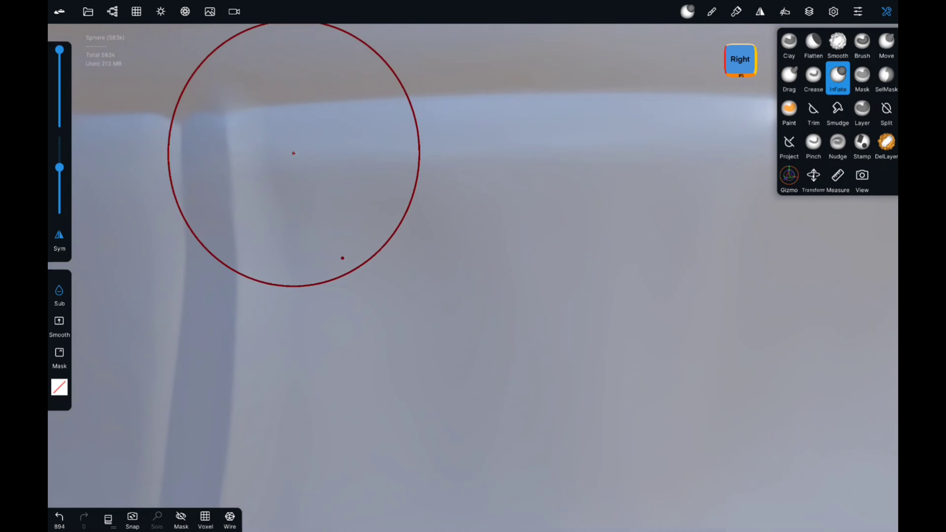
right_click_drag(462, 282, 500, 312)
left_click_drag(501, 313, 402, 297)
mouse_move(401, 297)
right_mouse_down()
mouse_move(718, 249)
mouse_move(536, 411)
right_mouse_up()
left_click(59, 518)
left_click(59, 517)
left_click(59, 517)
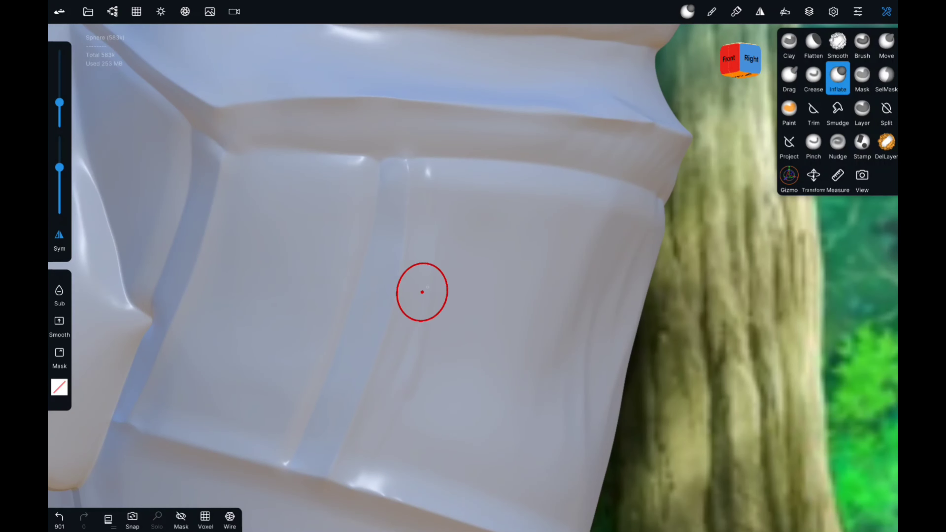
- Turn on the wireframe and smooth the fold surface
left_click(838, 43)
left_click(229, 517)
left_click_drag(290, 359, 374, 115)
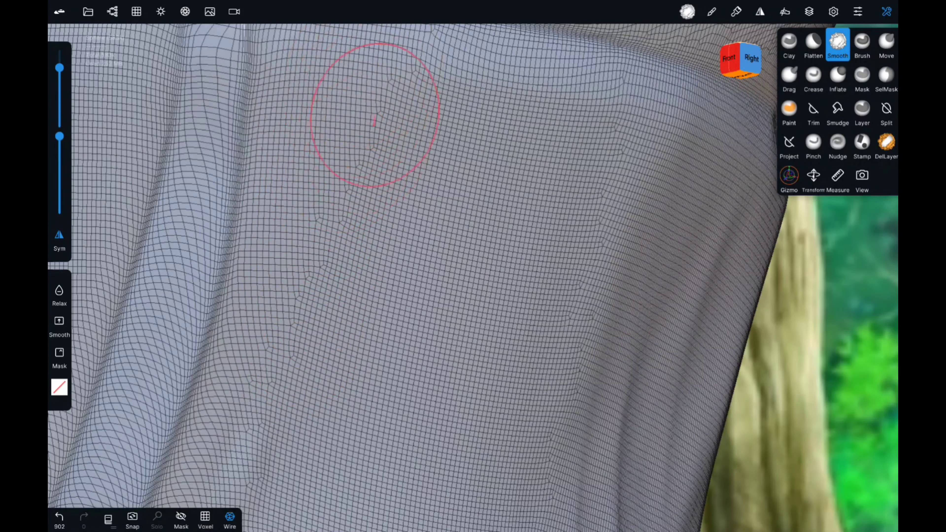
- Smooth the cloth folds on the body and hide the wireframe
right_click_drag(374, 120, 328, 222)
left_click_drag(327, 222, 309, 370)
mouse_move(309, 370)
right_mouse_down()
mouse_move(445, 398)
mouse_move(513, 318)
right_mouse_up()
left_click(229, 517)
scroll(513, 318, "up", 3)
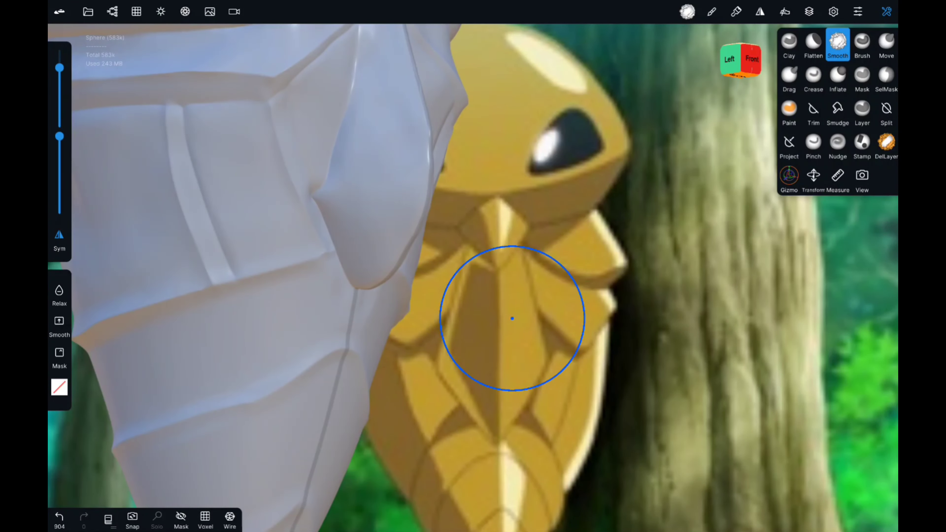
- Crease along the band fold edges with the Crease brush, redoing one stroke
middle_click_drag(512, 318, 707, 223)
left_click(814, 75)
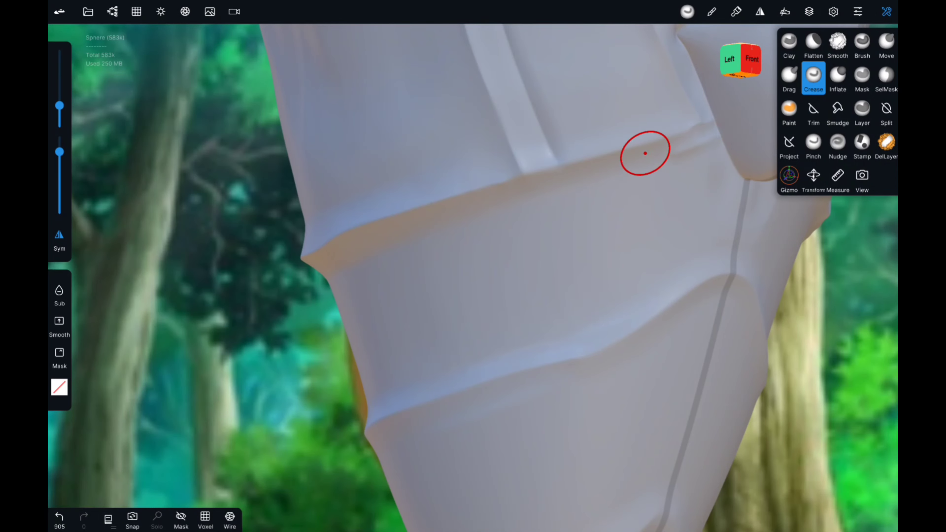
mouse_move(645, 153)
right_mouse_down()
mouse_move(792, 309)
mouse_move(543, 450)
right_mouse_up()
key("ctrl+z")
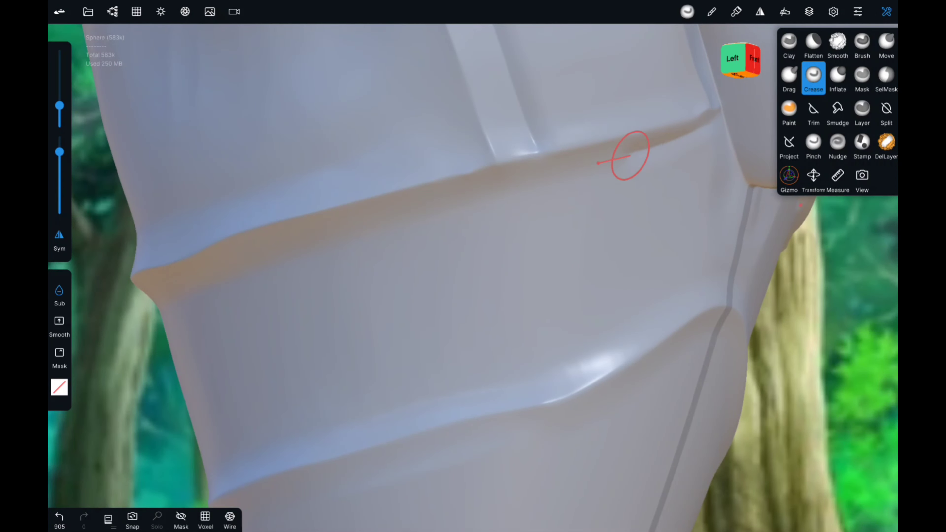
right_click_drag(130, 302, 525, 254)
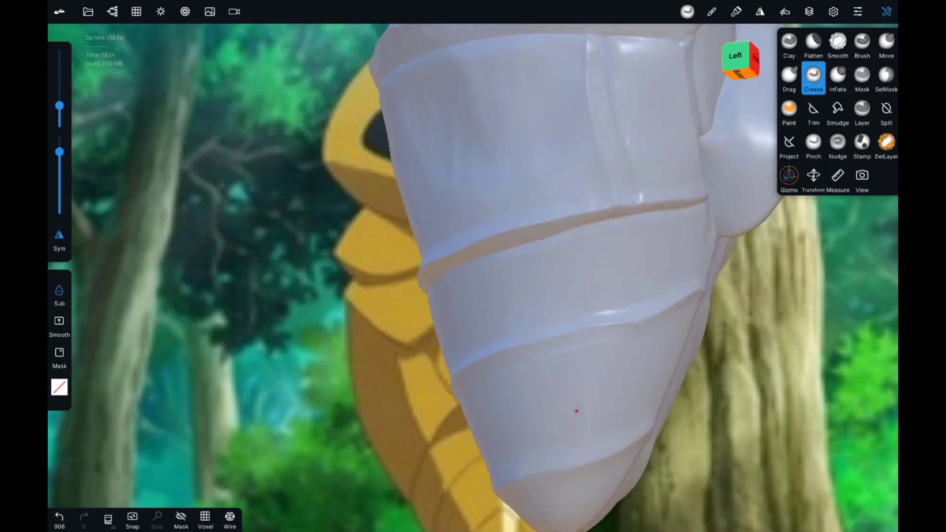
right_click_drag(326, 282, 592, 249)
left_click_drag(485, 157, 228, 218)
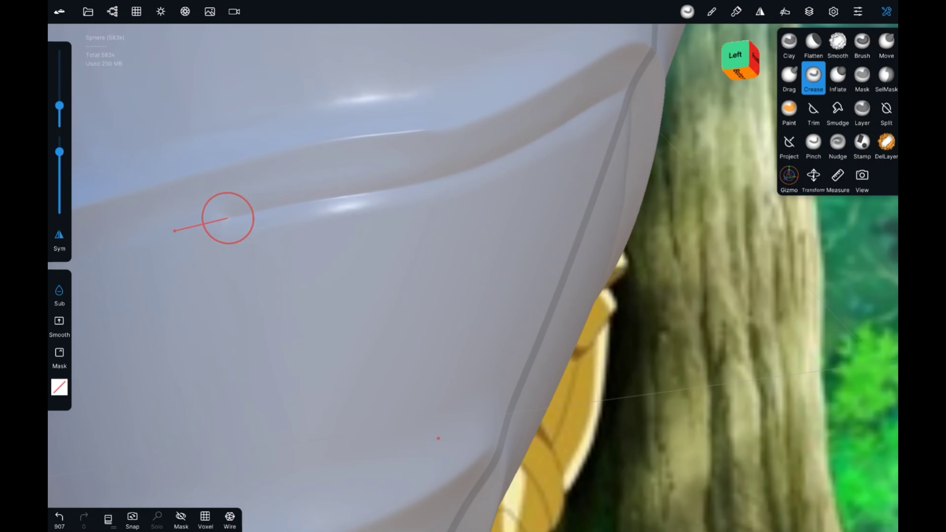
- Crease the lower body band folds with a series of strokes
right_click_drag(438, 438, 596, 264)
left_click_drag(595, 265, 574, 261)
right_click_drag(574, 261, 528, 264)
left_click_drag(247, 392, 243, 370)
mouse_move(243, 370)
right_mouse_down()
mouse_move(328, 194)
mouse_move(591, 363)
mouse_move(654, 228)
right_mouse_up()
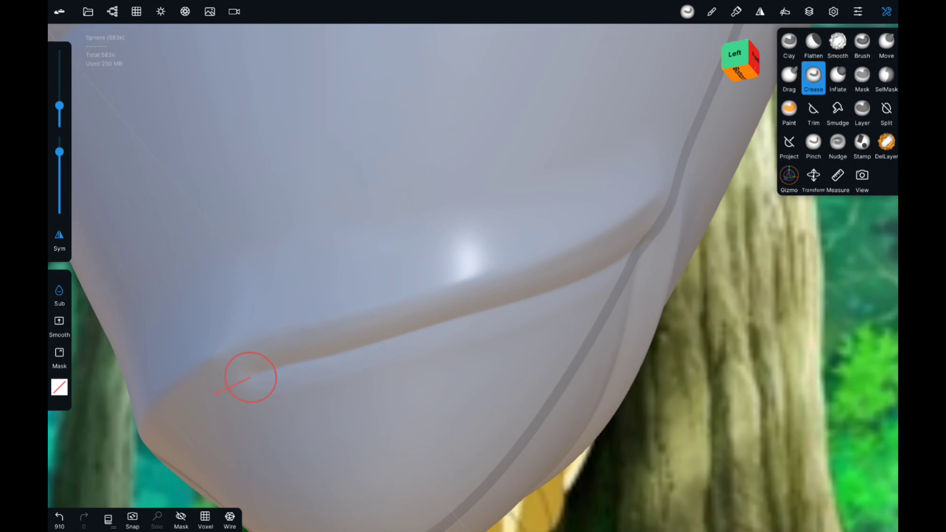
right_click_drag(250, 377, 505, 302)
left_click_drag(505, 303, 484, 298)
mouse_move(386, 298)
right_mouse_down()
mouse_move(630, 321)
mouse_move(306, 212)
mouse_move(318, 389)
mouse_move(644, 186)
mouse_move(625, 270)
mouse_move(467, 258)
mouse_move(532, 354)
mouse_move(465, 117)
mouse_move(549, 296)
mouse_move(465, 105)
mouse_move(757, 56)
right_mouse_up()
left_click(838, 43)
- Frame the head and show the Kakuna reference over the see-through sculpt
left_click(887, 43)
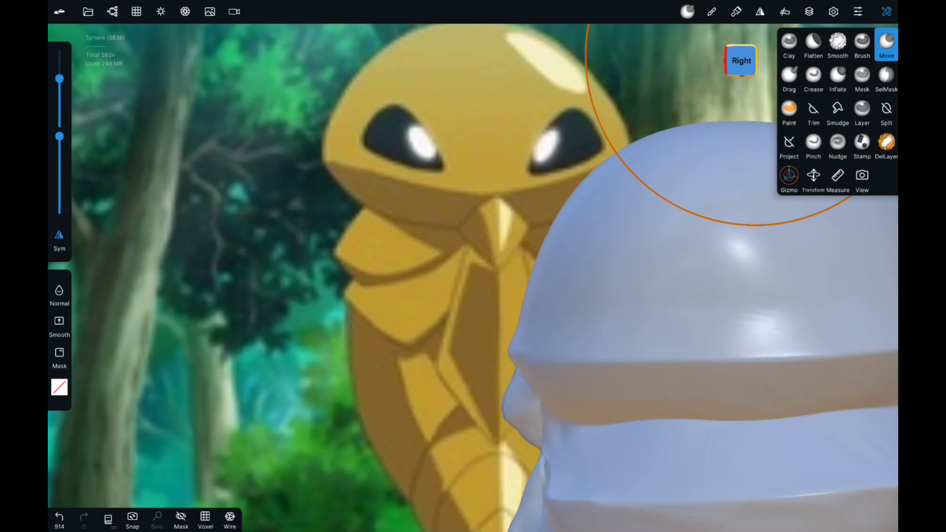
middle_click_drag(757, 75, 467, 119)
right_click_drag(466, 119, 534, 296)
left_click(838, 43)
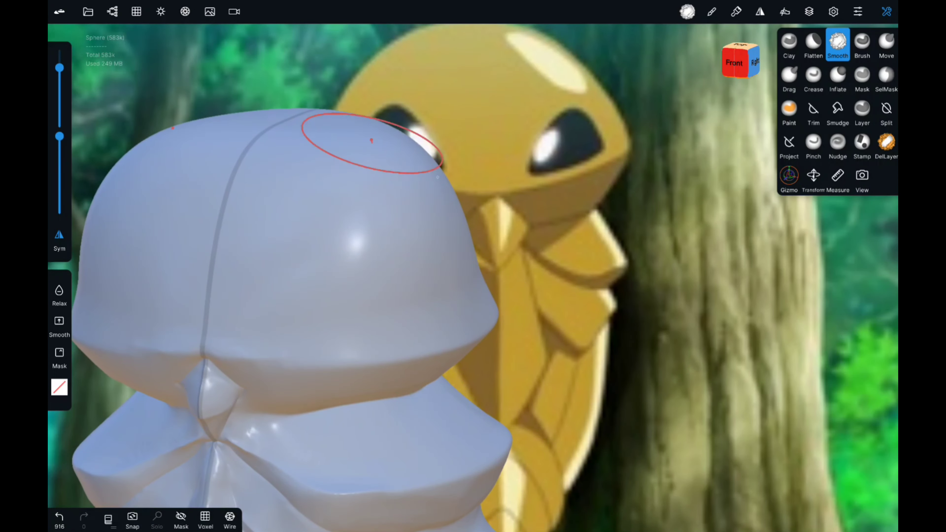
left_click(734, 63)
scroll(463, 261, "up", 5)
scroll(462, 261, "up", 3)
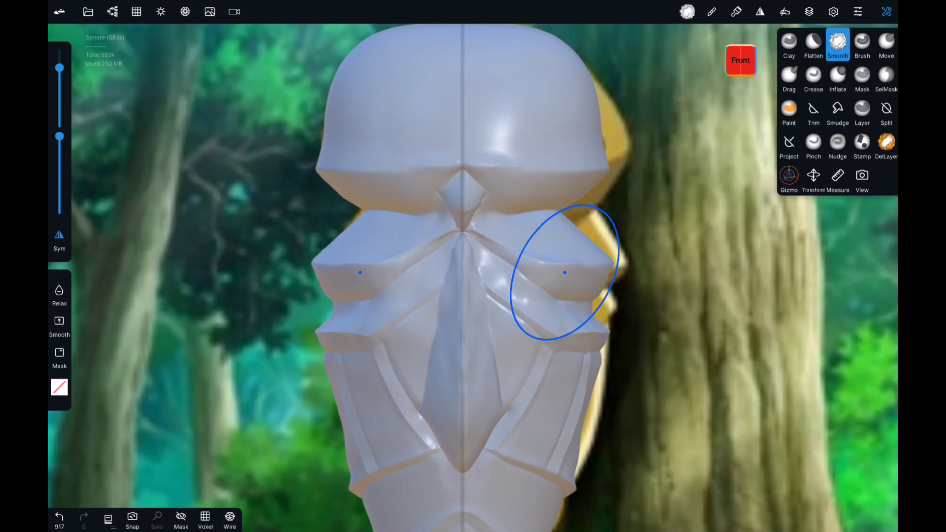
left_click(210, 12)
scroll(164, 336, "down", 3)
left_click(733, 70)
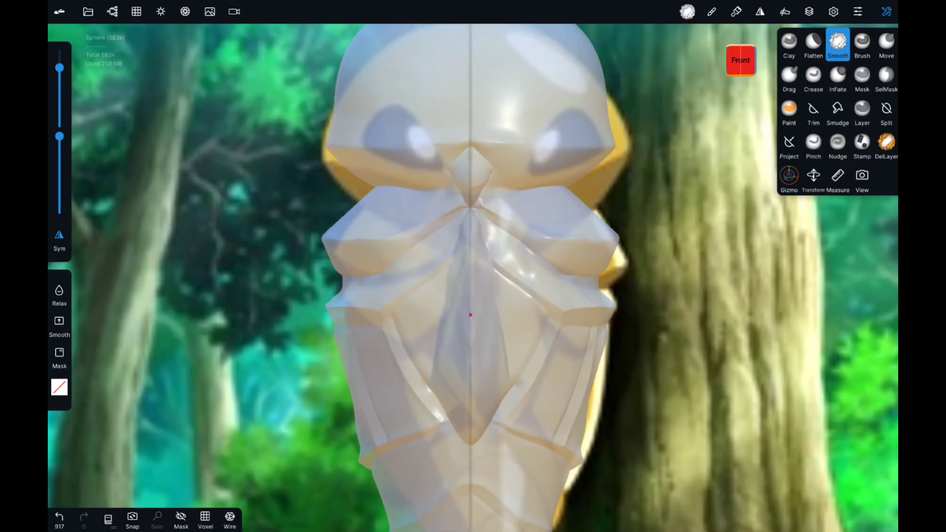
- Pull the head outline and side profile with Move to match the reference
left_click(887, 43)
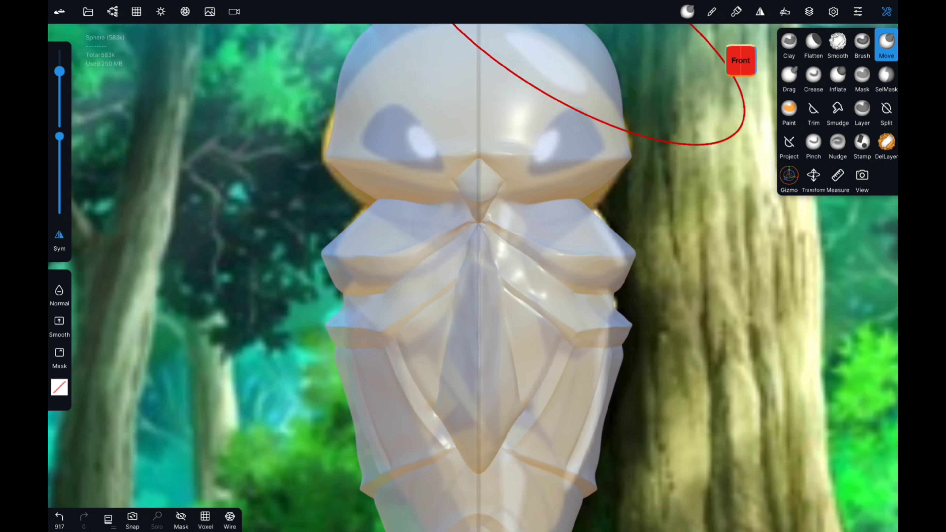
left_click_drag(611, 82, 607, 157)
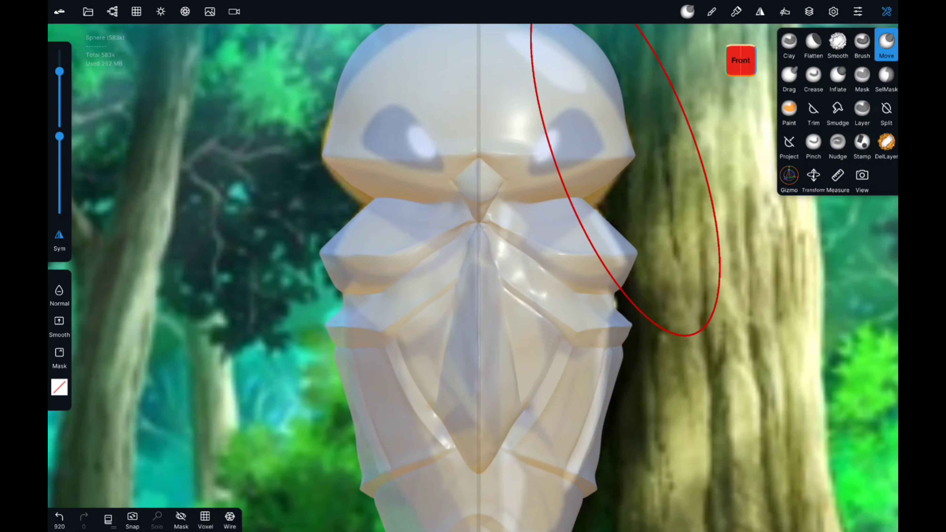
left_click_drag(59, 71, 59, 86)
left_click(302, 75)
left_click_drag(477, 38, 485, 45)
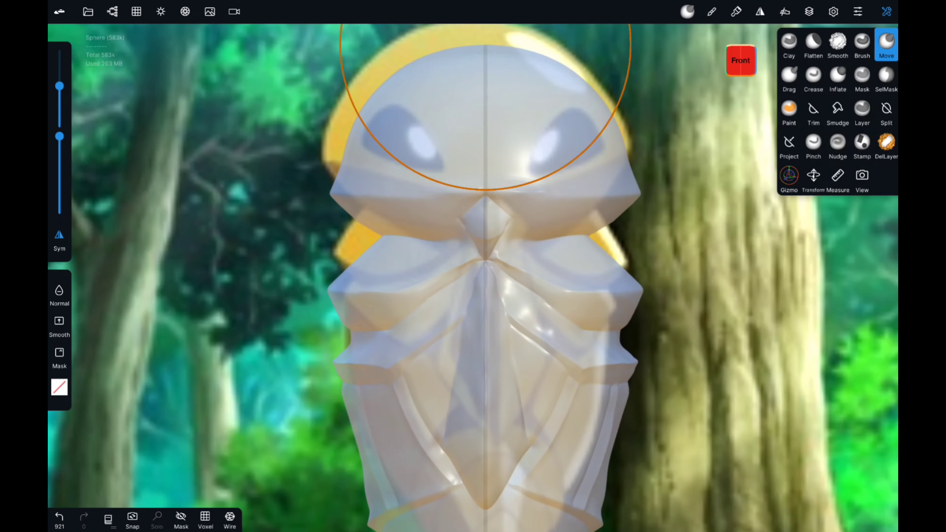
left_click(754, 61)
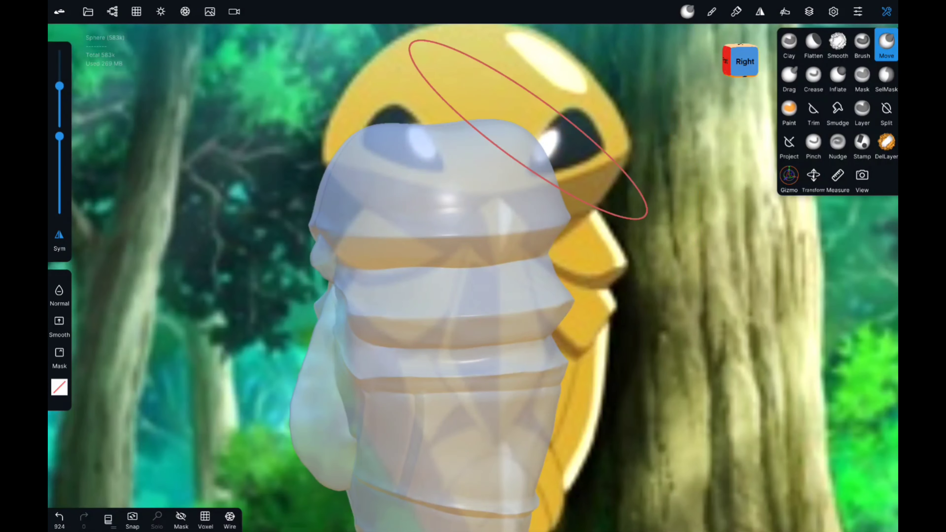
left_click_drag(517, 112, 354, 149)
- Pull the top of the head upward to follow the reference
left_click(838, 41)
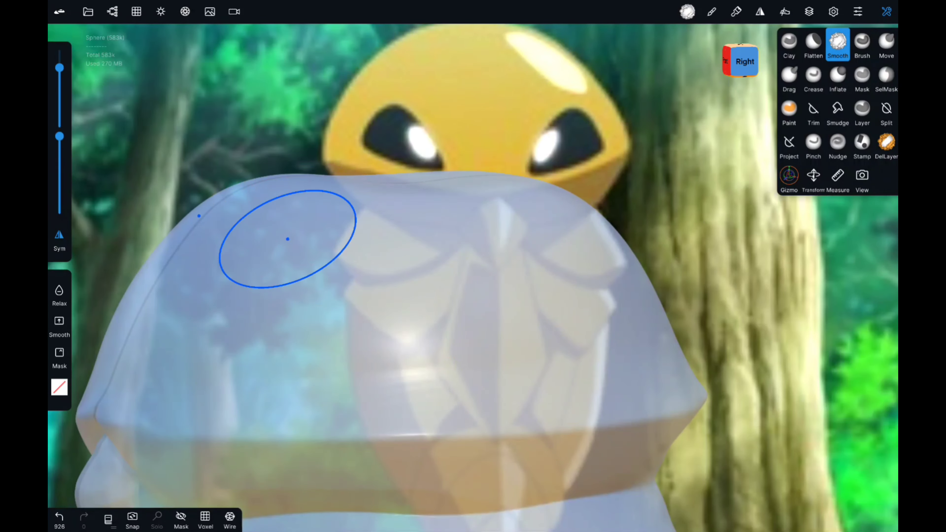
scroll(288, 240, "up", 3)
mouse_move(476, 172)
left_mouse_down()
mouse_move(633, 160)
mouse_move(671, 67)
left_mouse_up()
left_click(887, 41)
left_click_drag(451, 108, 373, 335)
- Smooth the top of the head and the brow above the eyes with a smaller brush
left_click(838, 41)
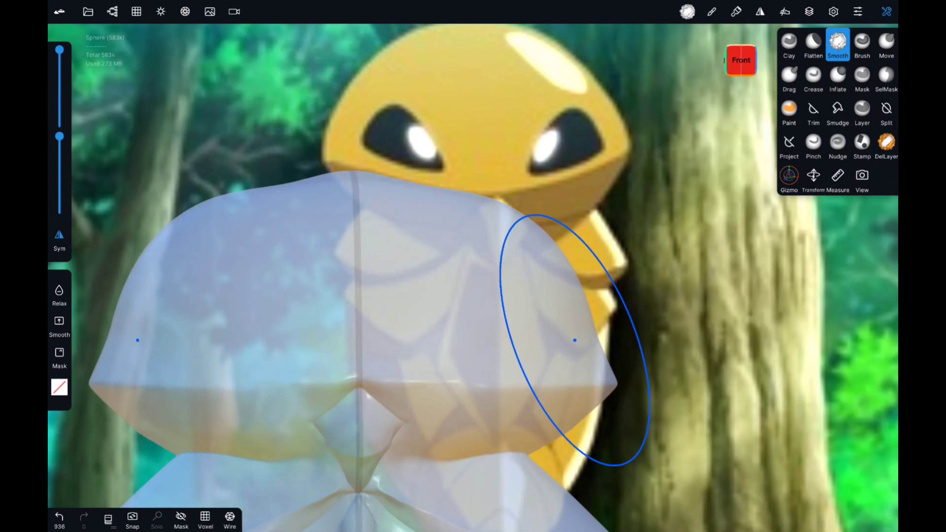
left_click_drag(59, 86, 59, 49)
left_click_drag(570, 321, 373, 186)
mouse_move(382, 147)
left_mouse_down()
mouse_move(591, 485)
mouse_move(456, 275)
left_mouse_up()
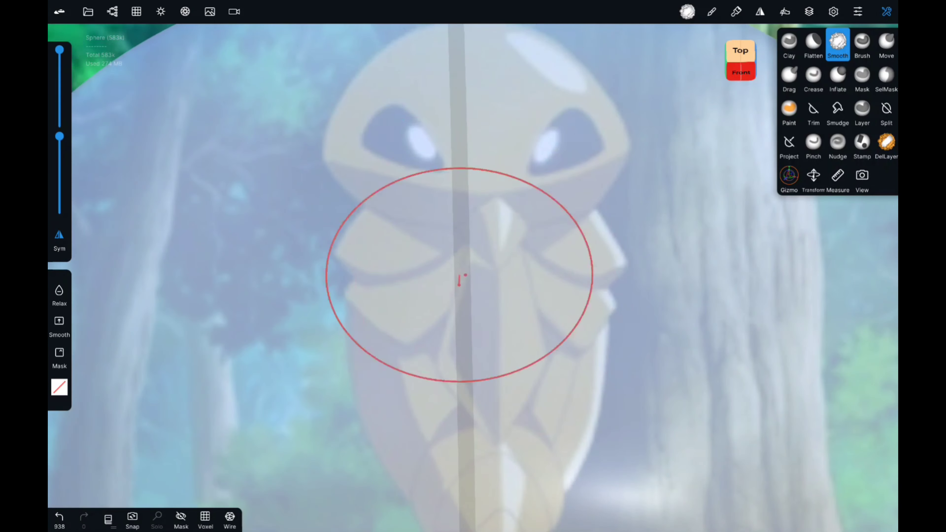
left_click(229, 518)
mouse_move(559, 311)
left_mouse_down()
mouse_move(455, 215)
mouse_move(469, 161)
left_mouse_up()
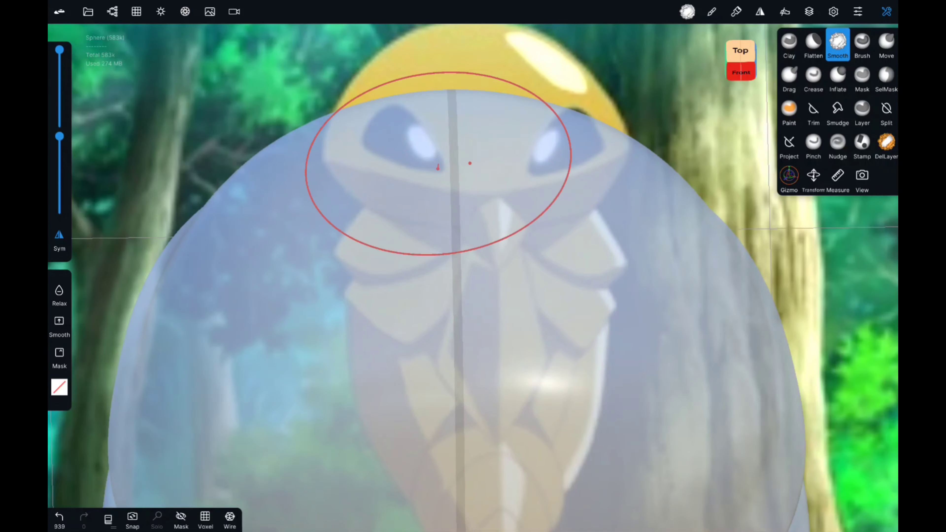
- Reshape the head and shoulders lower and wider to match the reference silhouette
mouse_move(473, 123)
left_mouse_down()
mouse_move(466, 169)
mouse_move(466, 123)
left_mouse_up()
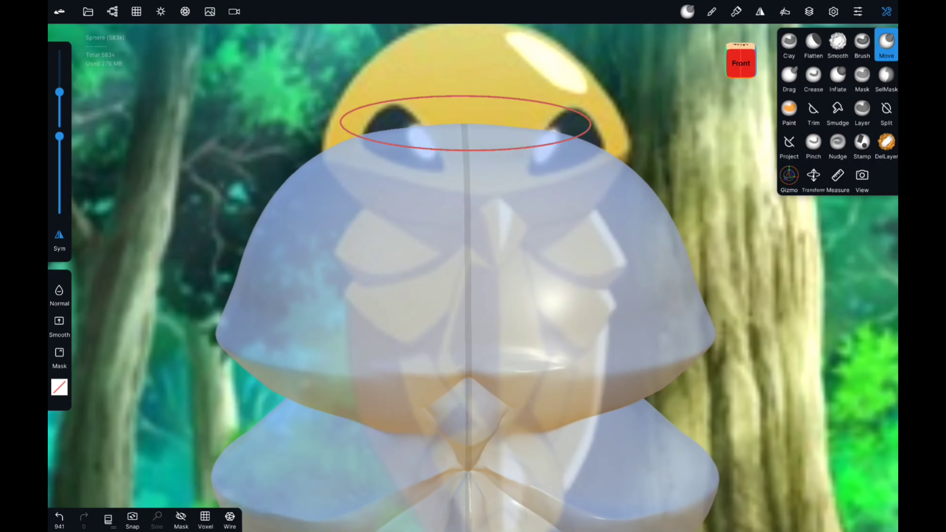
middle_click_drag(467, 165, 388, 319)
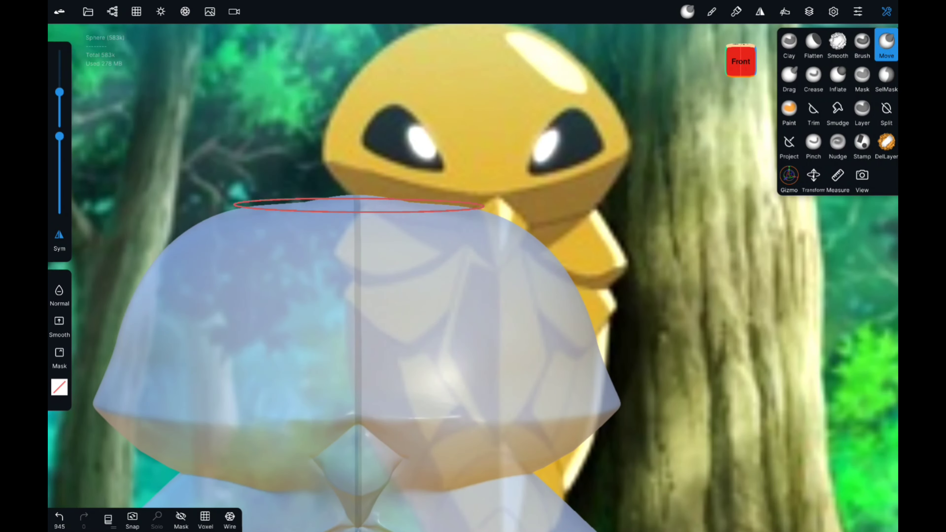
left_click_drag(358, 205, 473, 236)
middle_click_drag(473, 237, 553, 164)
mouse_move(553, 165)
left_mouse_down()
mouse_move(485, 261)
mouse_move(618, 277)
left_mouse_up()
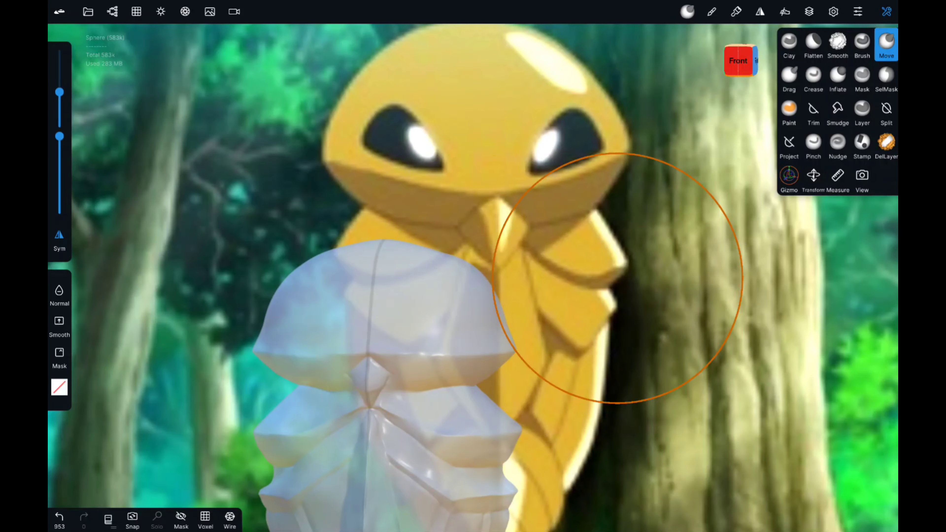
middle_click_drag(617, 278, 611, 261)
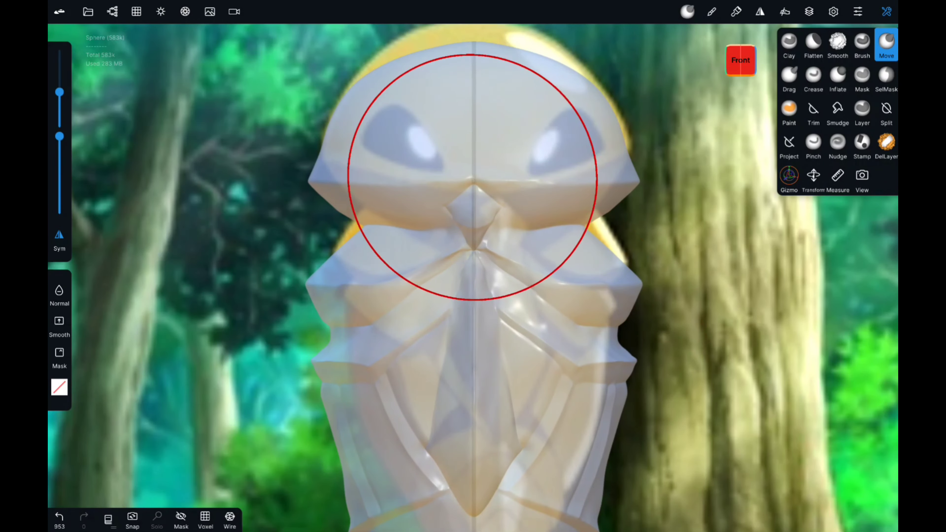
scroll(473, 177, "down", 3)
key("ctrl+z")
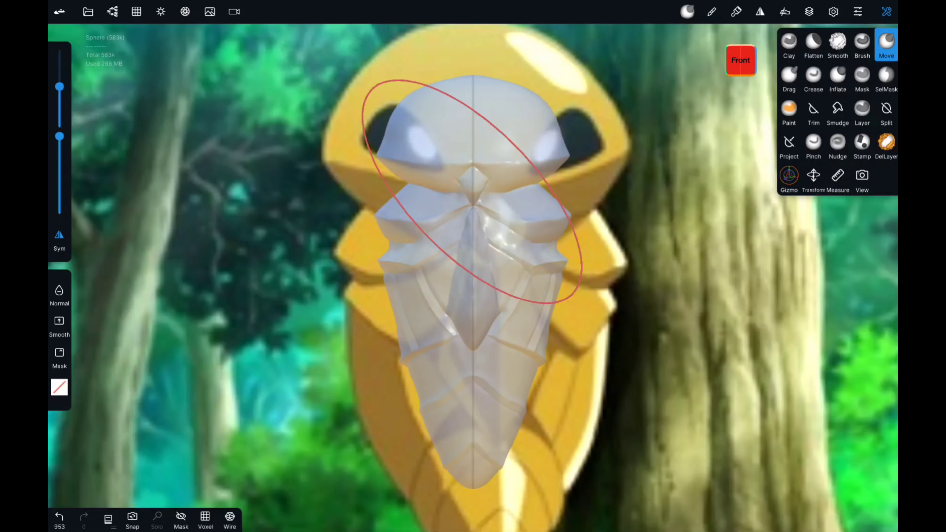
scroll(473, 266, "up", 5)
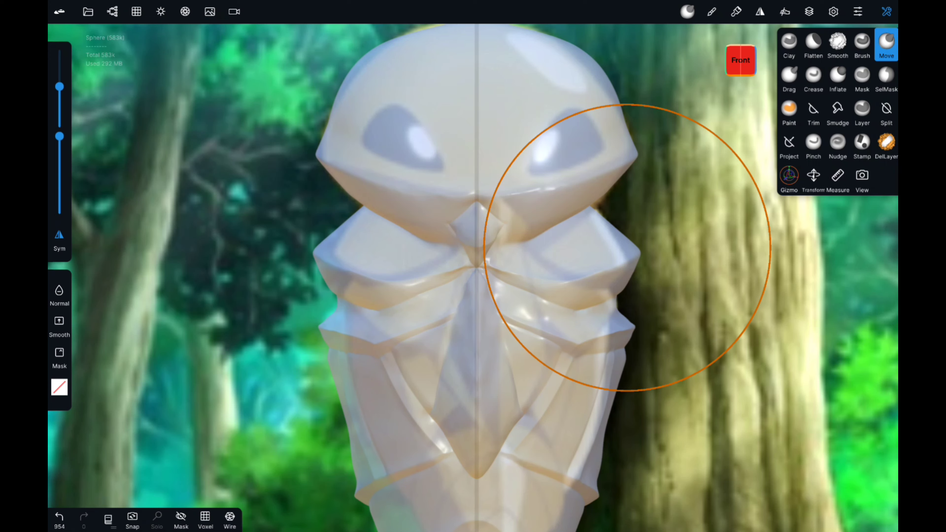
mouse_move(627, 248)
left_mouse_down()
mouse_move(690, 180)
mouse_move(633, 279)
left_mouse_up()
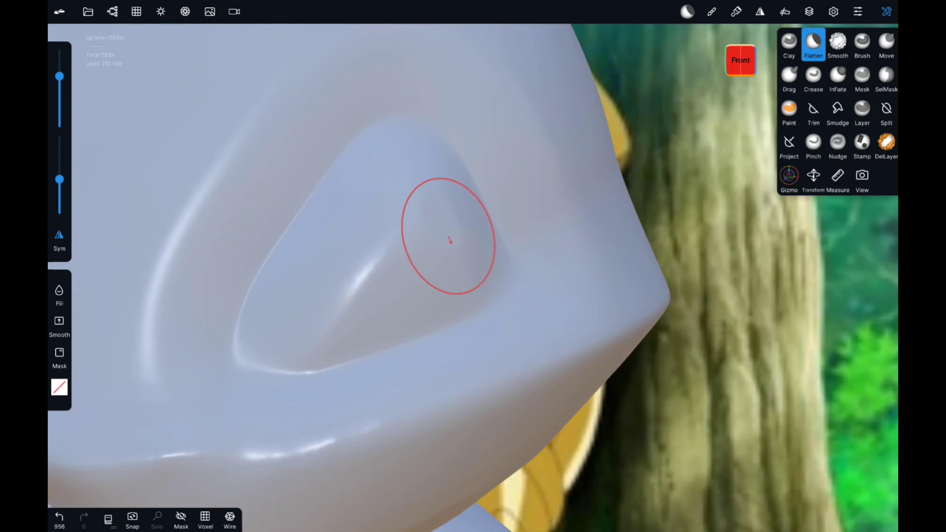
- Alternate flatten and smooth strokes inside the eye socket, checking from the front
mouse_move(450, 239)
left_mouse_down()
mouse_move(317, 292)
mouse_move(397, 250)
mouse_move(435, 308)
mouse_move(306, 260)
left_mouse_up()
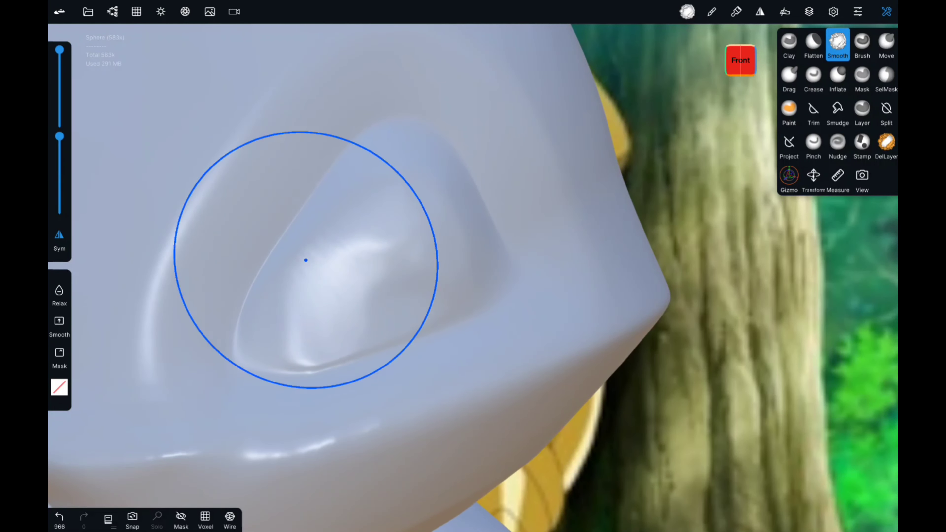
left_click_drag(308, 325, 420, 187)
left_click_drag(327, 281, 343, 278)
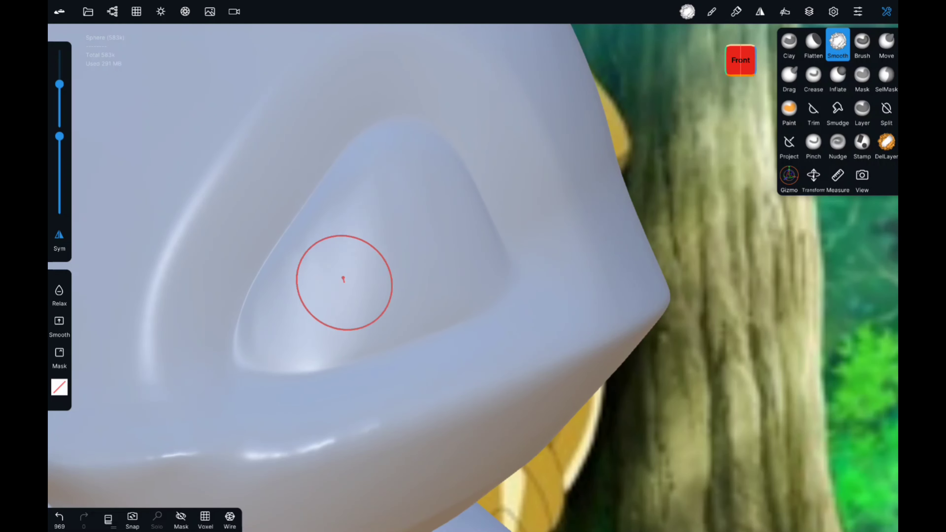
mouse_move(459, 225)
middle_mouse_down()
mouse_move(523, 186)
mouse_move(656, 284)
middle_mouse_up()
left_click_drag(453, 233, 369, 415)
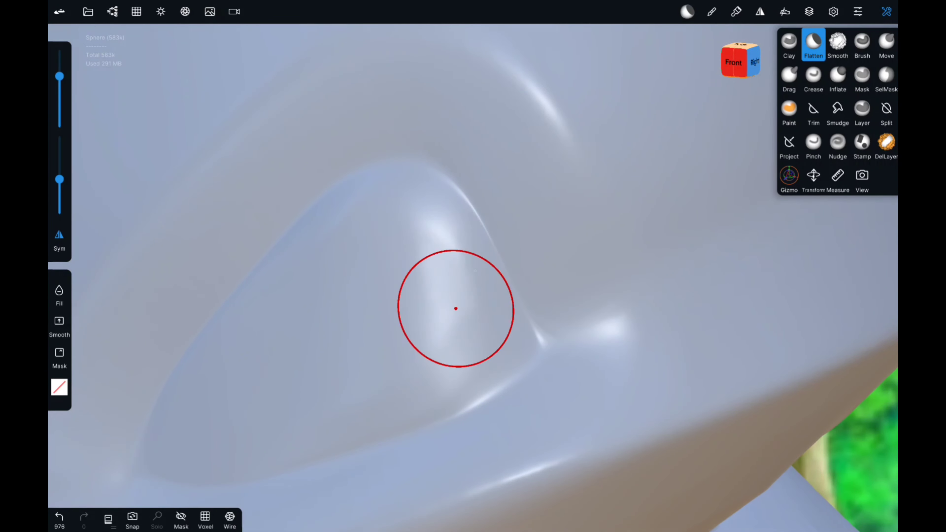
mouse_move(432, 243)
left_mouse_down()
mouse_move(431, 383)
mouse_move(533, 289)
left_mouse_up()
- Add a new sphere primitive to the scene
scroll(614, 269, "down", 5)
left_click(113, 11)
left_click(163, 235)
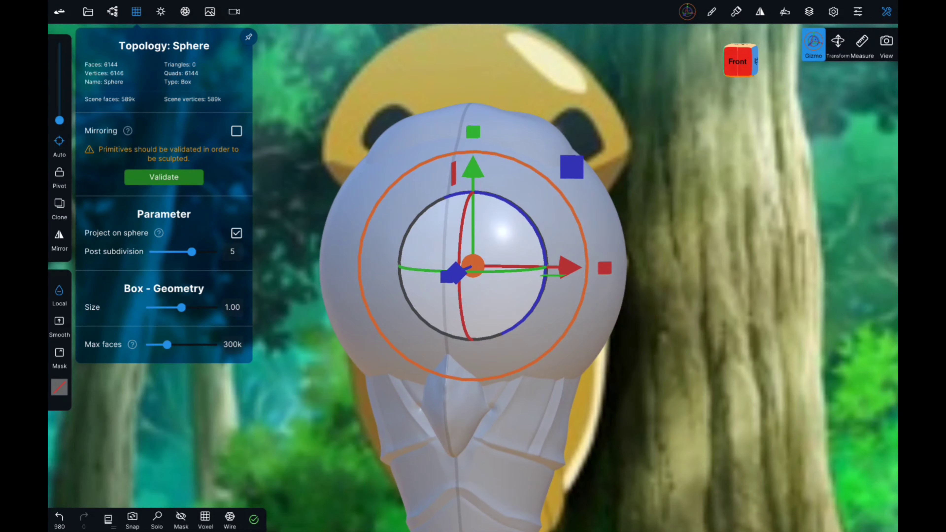
left_click(112, 11)
- Move the sphere into the eye socket and set its depth
mouse_move(473, 264)
left_mouse_down()
mouse_move(418, 284)
mouse_move(518, 207)
mouse_move(440, 222)
left_mouse_up()
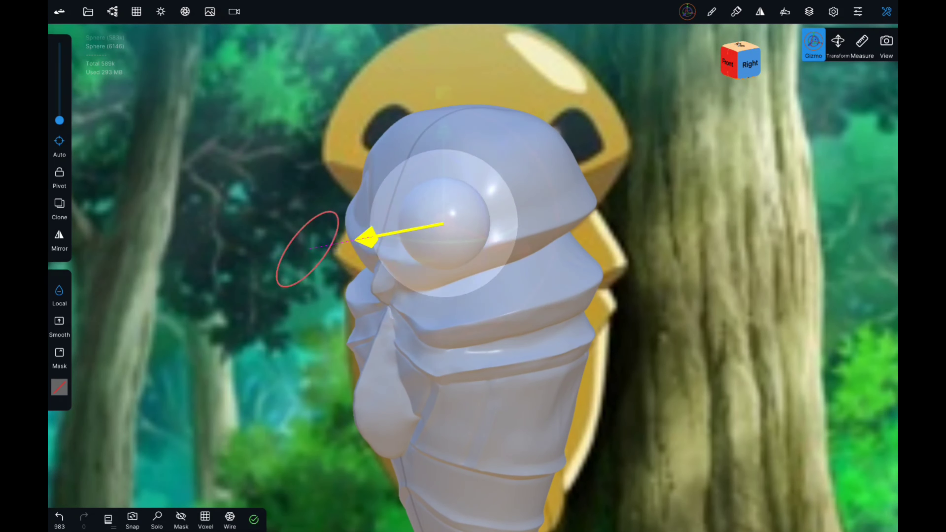
left_click_drag(708, 298, 596, 298)
scroll(379, 358, "up", 5)
left_click_drag(379, 358, 276, 354)
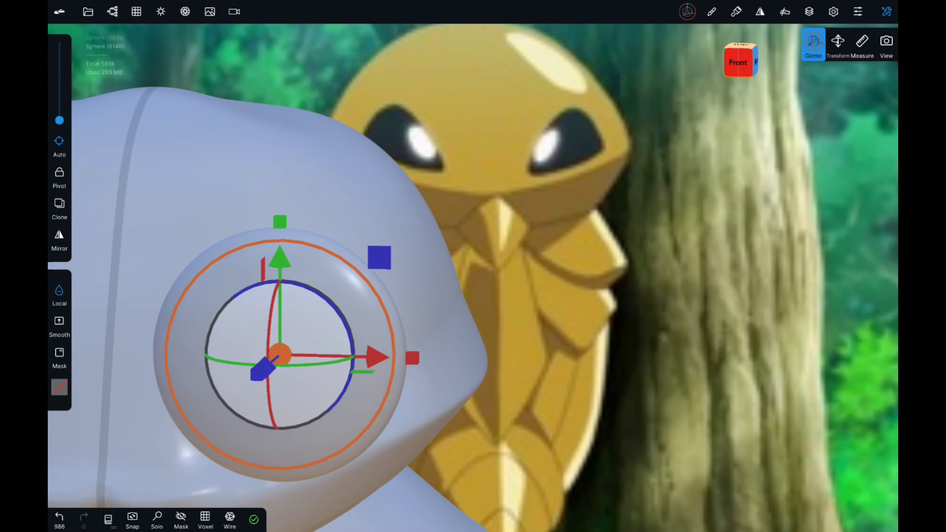
left_click_drag(708, 299, 614, 298)
mouse_move(276, 354)
left_mouse_down()
mouse_move(258, 349)
mouse_move(297, 337)
left_mouse_up()
left_click_drag(335, 267, 559, 267)
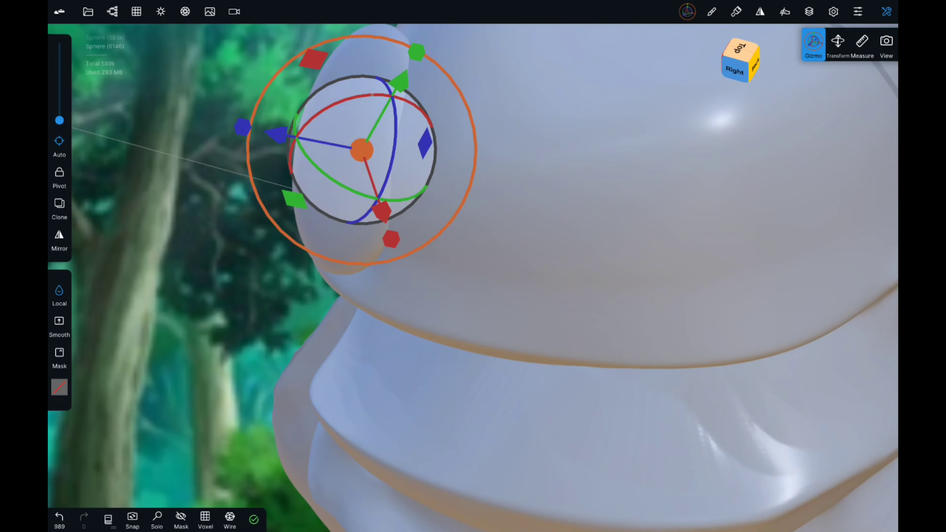
- Rotate and nudge the eye sphere, lowering it to sit in the socket
left_click_drag(425, 142, 391, 80)
left_click_drag(361, 150, 376, 152)
mouse_move(633, 267)
left_mouse_down()
mouse_move(500, 268)
mouse_move(391, 335)
left_mouse_up()
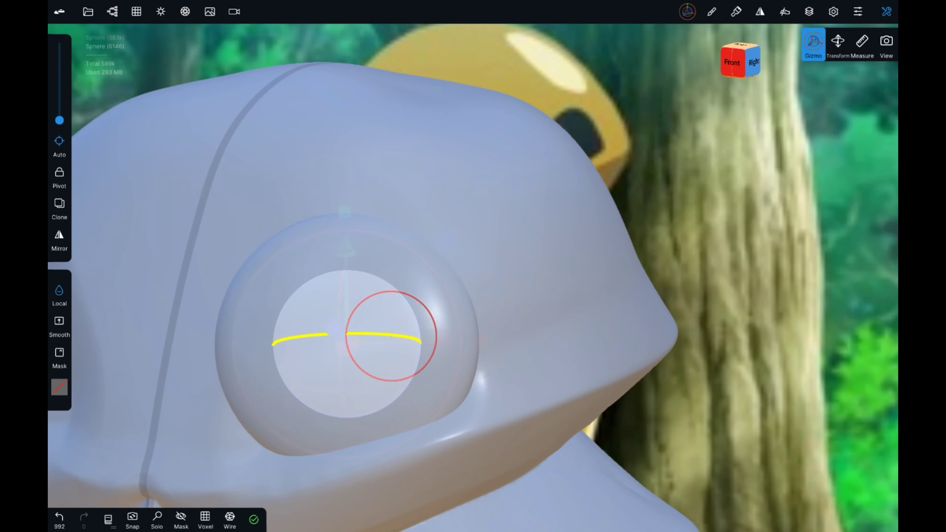
left_click_drag(335, 299, 337, 373)
left_click_drag(633, 261, 484, 261)
left_click_drag(348, 249, 373, 249)
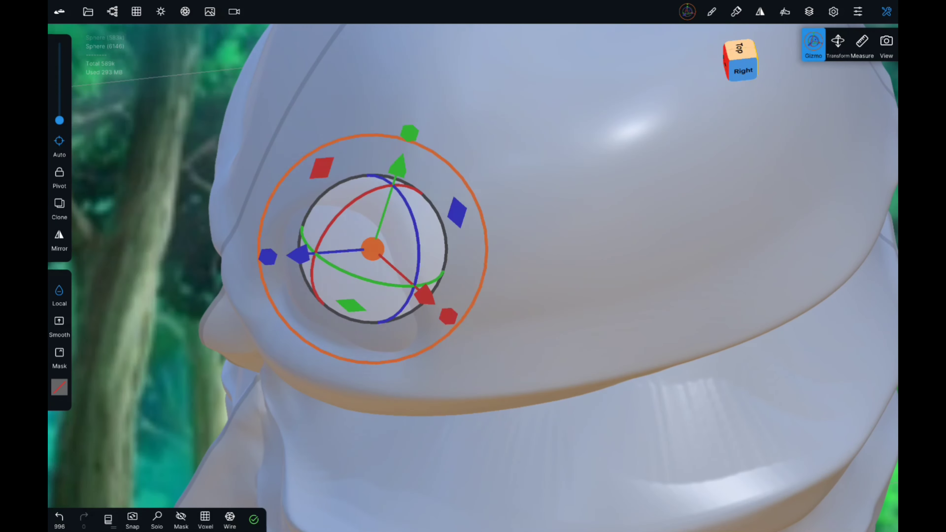
left_click_drag(597, 187, 596, 298)
left_click_drag(382, 199, 382, 241)
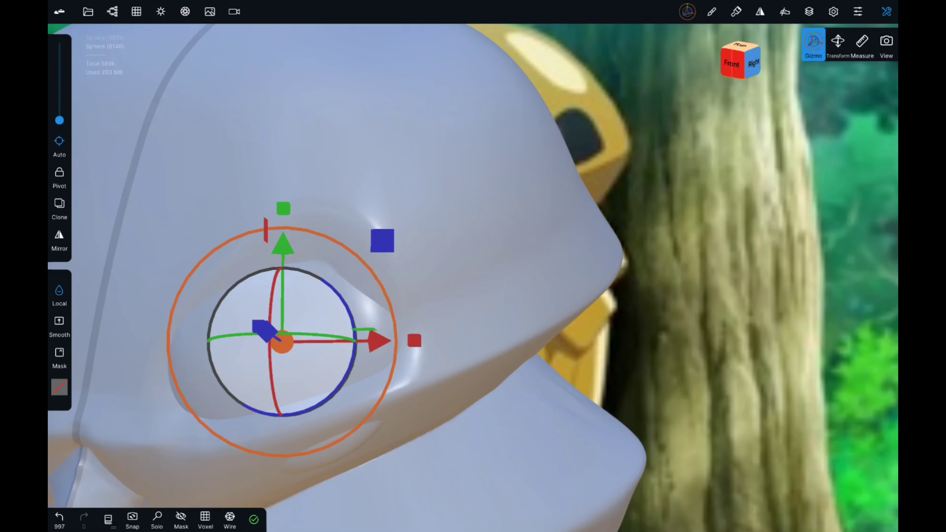
- Pull the eye's outline into shape with the Move brush
left_click(887, 12)
left_click(887, 42)
left_click_drag(708, 261, 559, 261)
left_click_drag(708, 298, 596, 261)
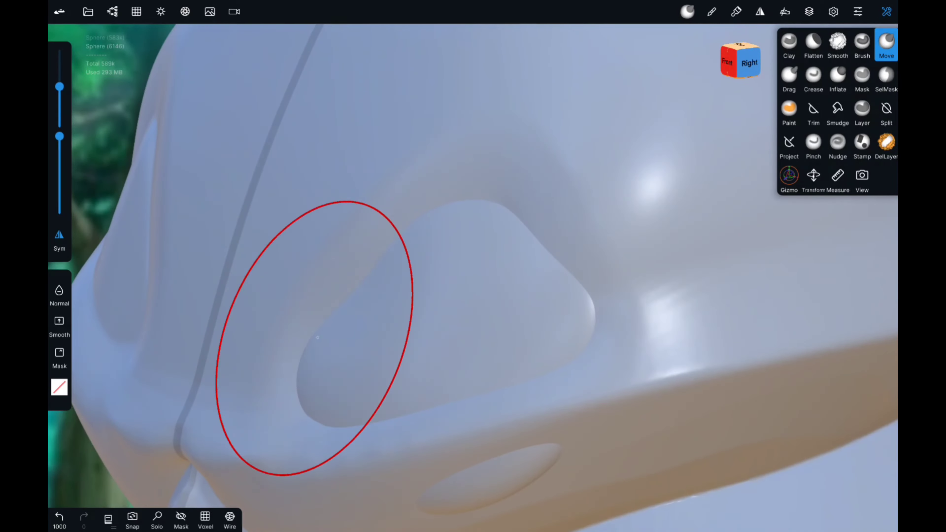
- Paint the eye sphere black
mouse_move(634, 298)
left_mouse_down()
mouse_move(522, 224)
mouse_move(633, 261)
left_mouse_up()
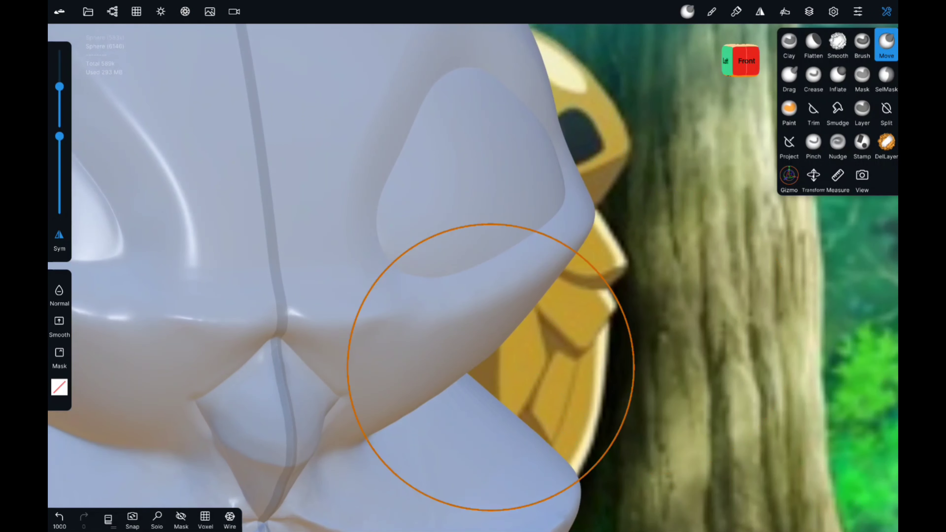
left_click(736, 12)
left_click(768, 349)
left_click(652, 435)
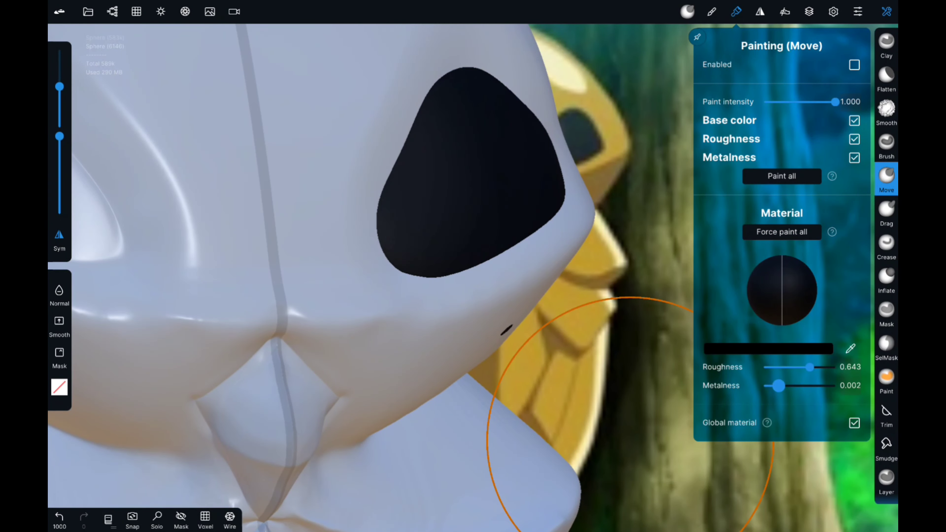
left_click(887, 11)
mouse_move(559, 335)
left_mouse_down()
mouse_move(448, 366)
mouse_move(335, 261)
mouse_move(484, 336)
left_mouse_up()
- Fill the body with yellow sampled from the reference, lightened in the colour wheel
left_click(736, 11)
left_click(851, 348)
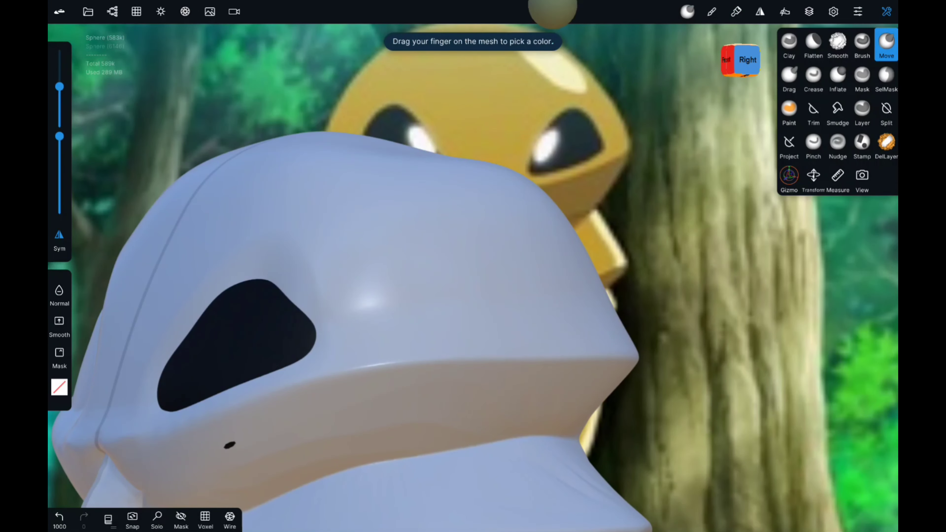
left_click(523, 49)
left_click(768, 349)
left_click(729, 317)
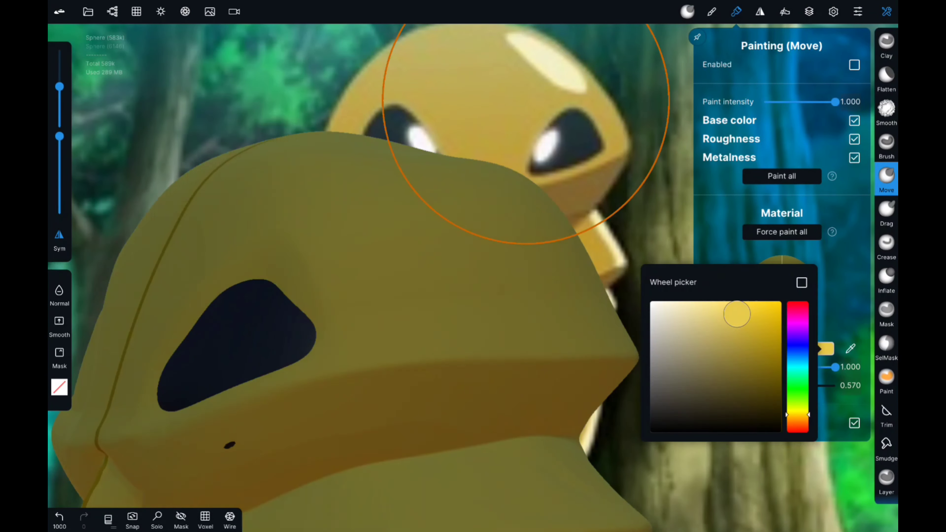
mouse_move(737, 314)
left_mouse_down()
mouse_move(721, 309)
mouse_move(748, 314)
left_mouse_up()
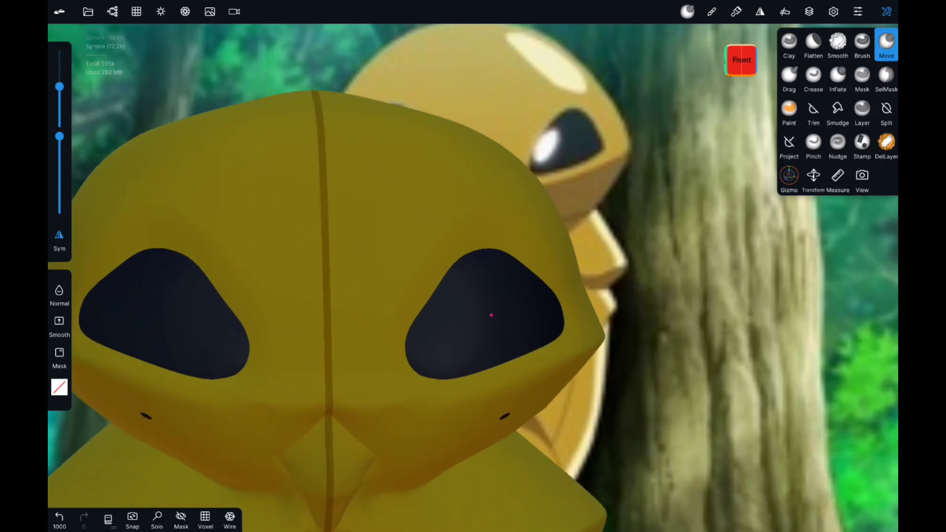
scroll(503, 378, "up", 5)
scroll(517, 274, "up", 3)
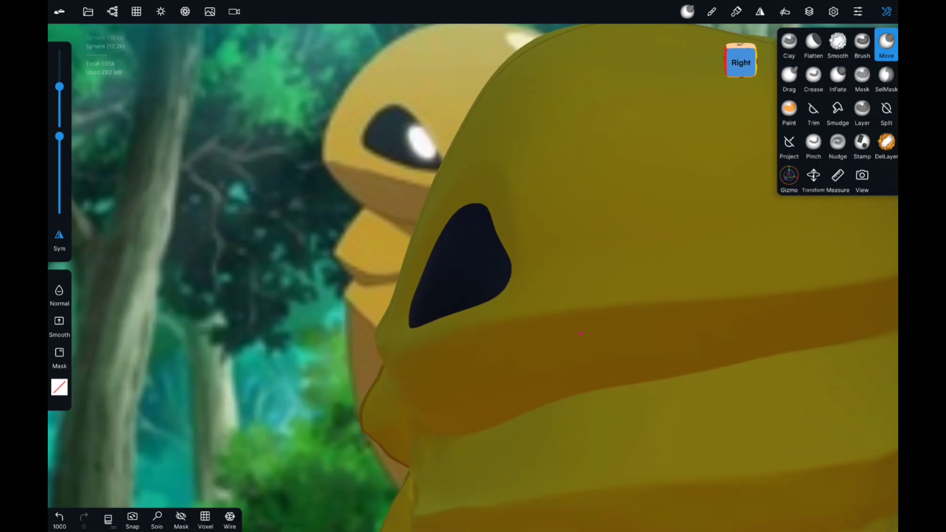
scroll(580, 333, "up", 5)
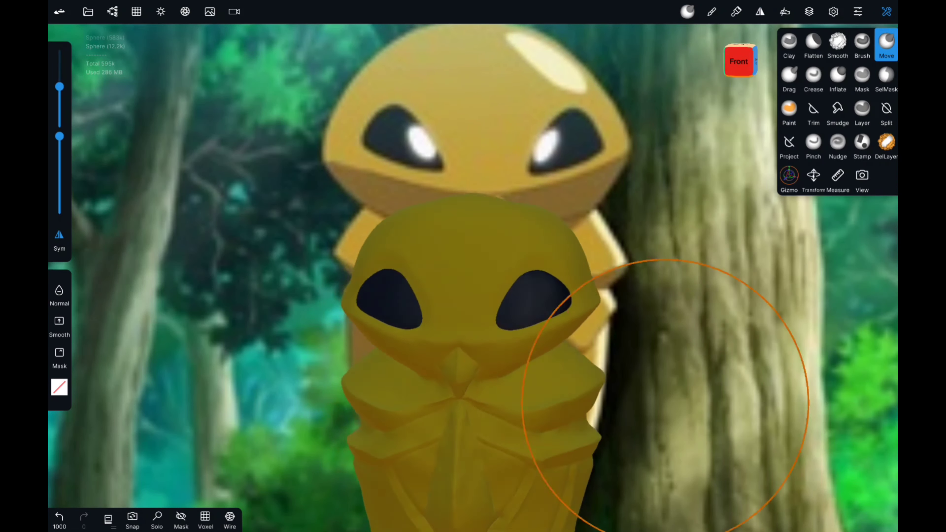
- Tint the scene light blue in the lighting settings
left_click(160, 11)
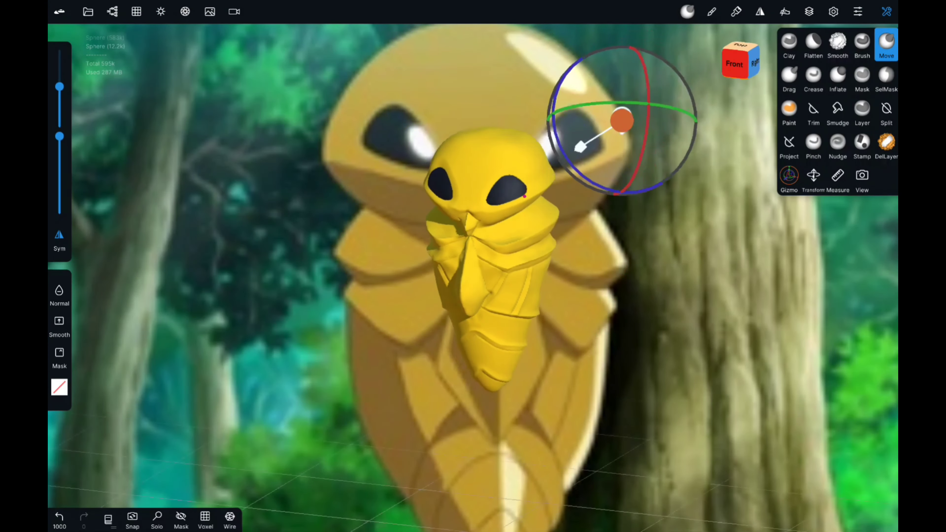
left_click(789, 175)
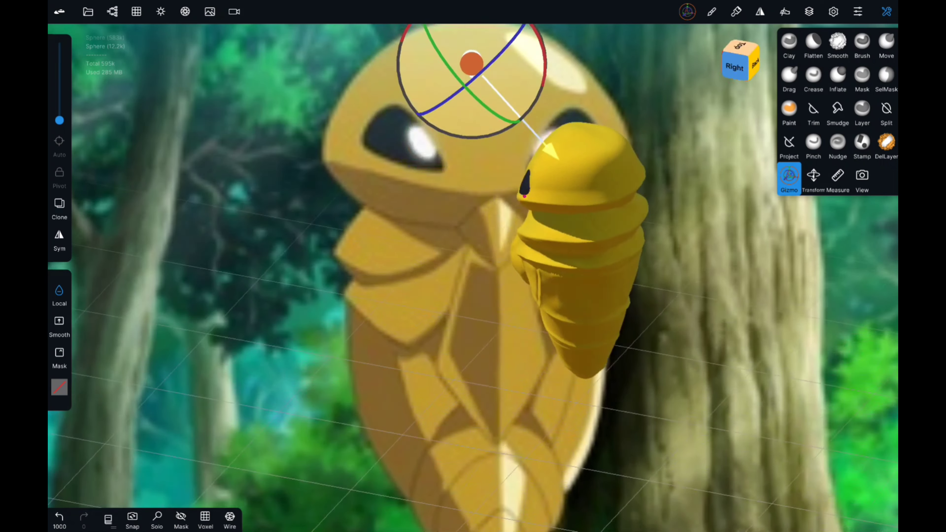
left_click(161, 11)
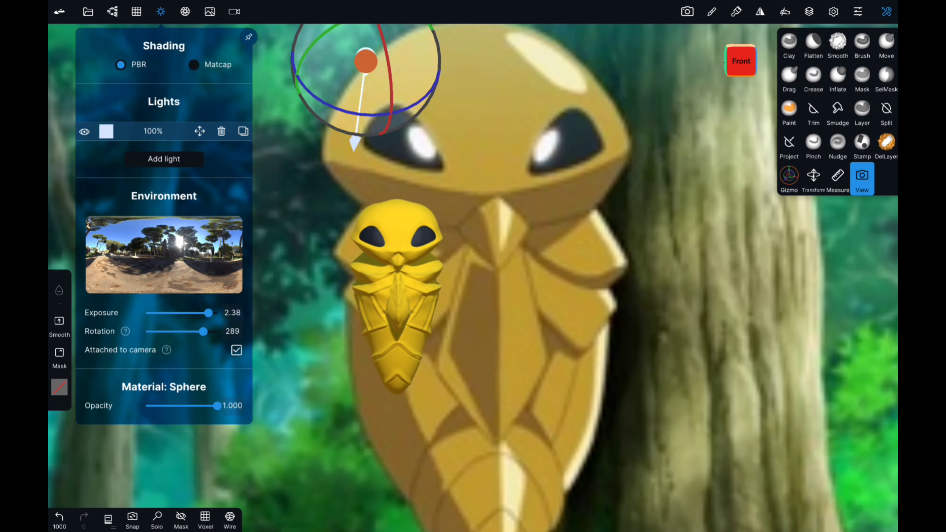
left_click_drag(267, 315, 267, 277)
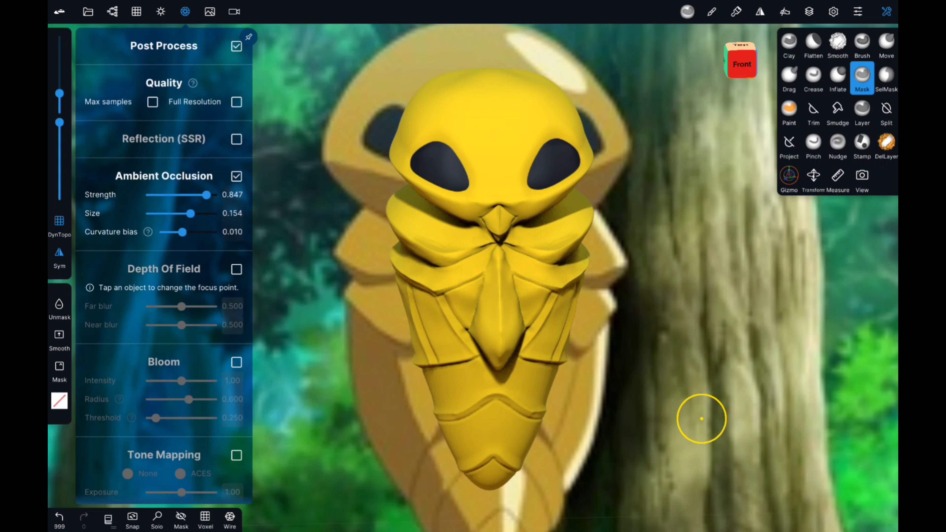
- Enable ACES tone mapping at 0.72 exposure and film grain at 0.18
scroll(164, 261, "down", 2)
scroll(164, 261, "down", 5)
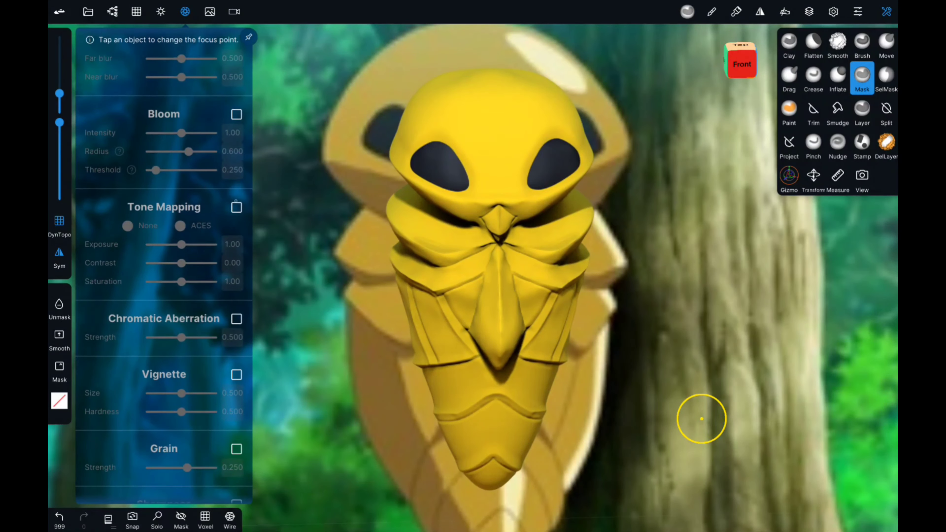
left_click(181, 227)
left_click_drag(181, 245, 172, 245)
scroll(164, 261, "down", 2)
left_click(237, 375)
left_click_drag(187, 393, 178, 394)
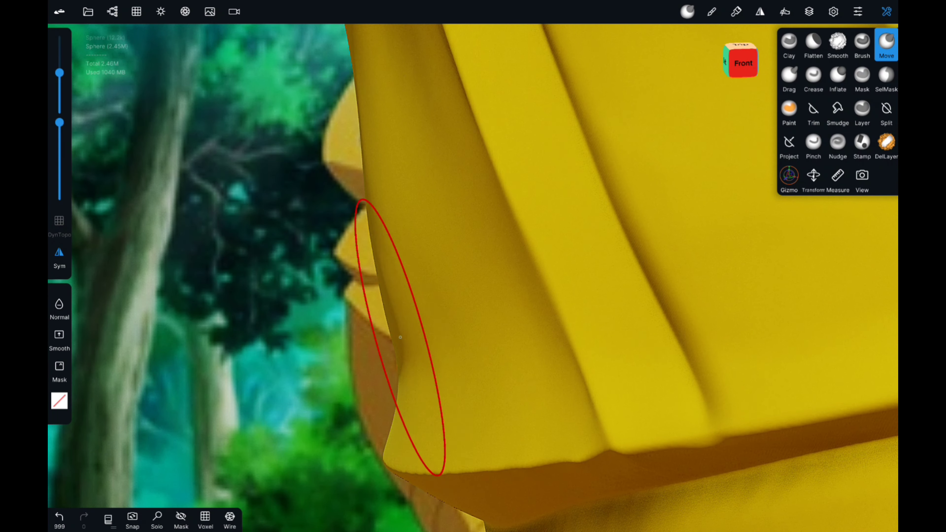
left_click_drag(401, 338, 355, 336)
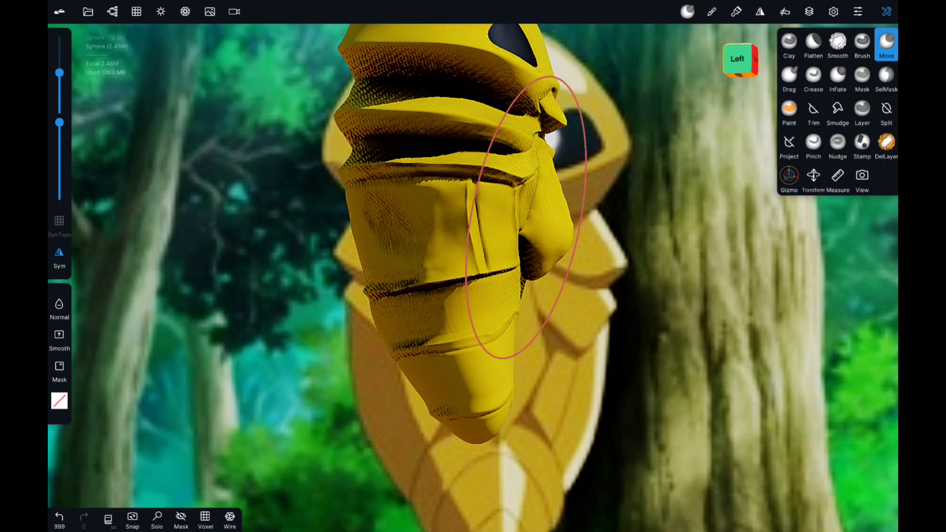
left_click_drag(596, 388, 253, 387)
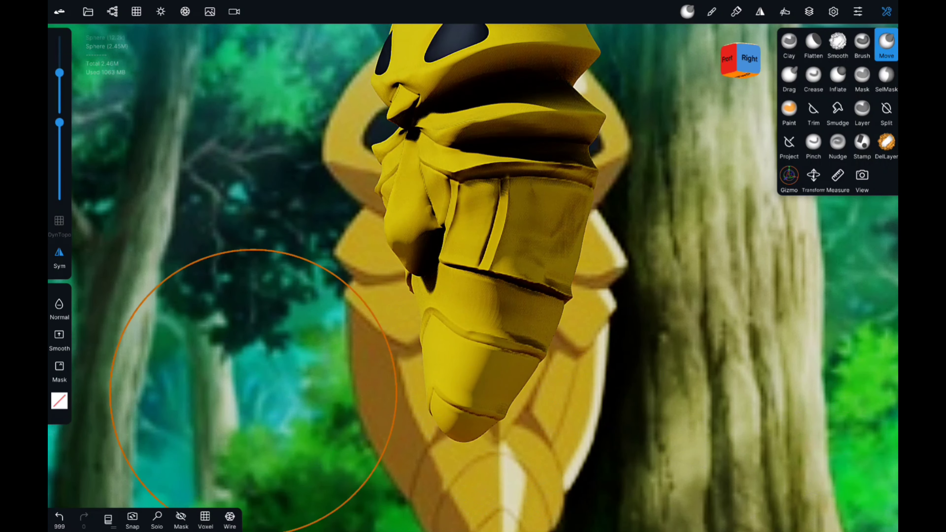
left_click_drag(470, 201, 695, 309)
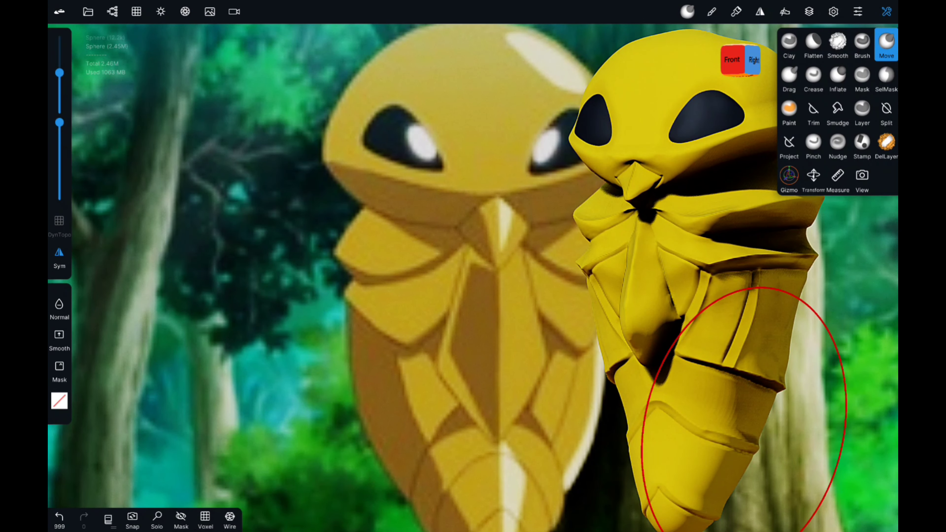
left_click_drag(298, 261, 268, 254)
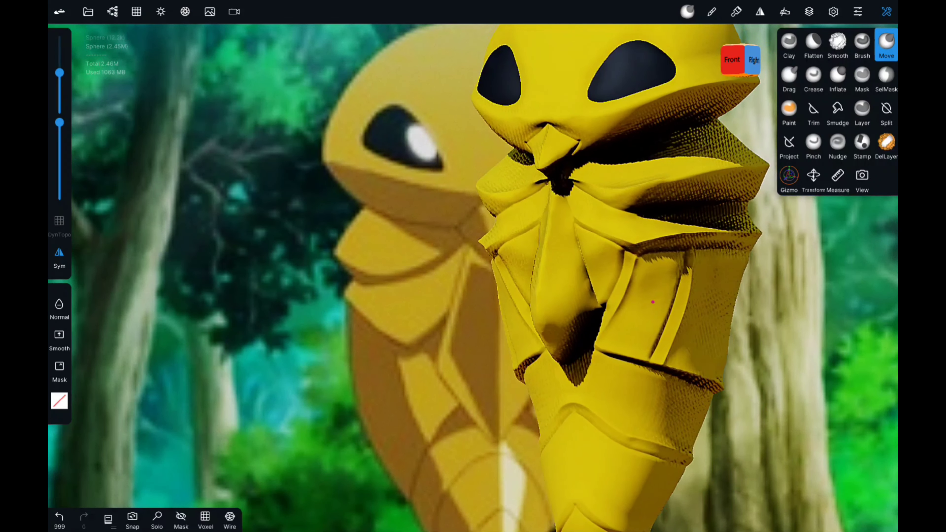